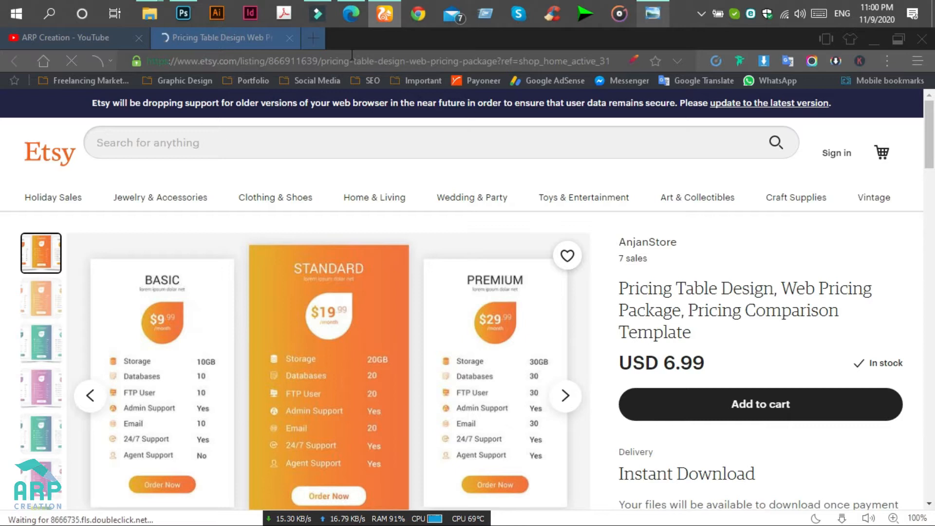
Minimize the browser window with the Etsy pricing table listing and switch to Photoshop.
{"action": "left_click", "coordinate": [265, 58]}
{"action": "left_click", "coordinate": [266, 58]}
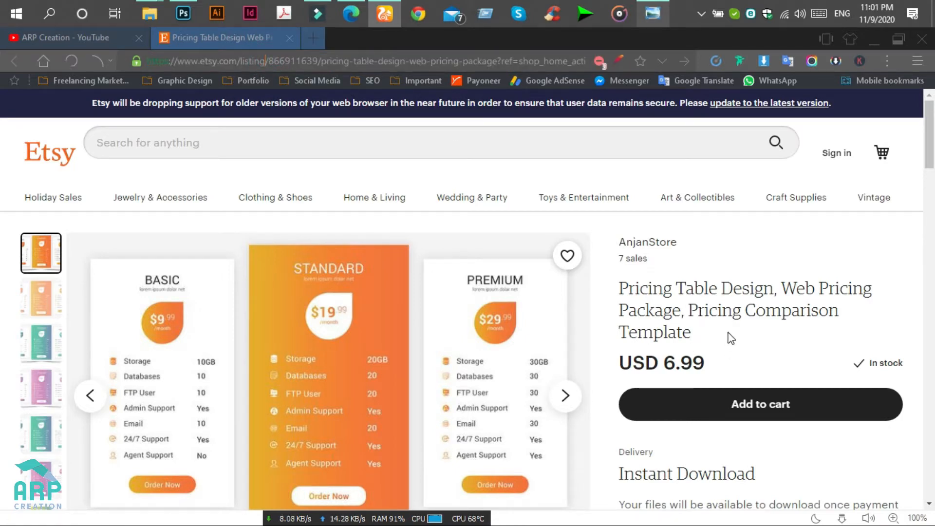
{"action": "left_click", "coordinate": [872, 43]}
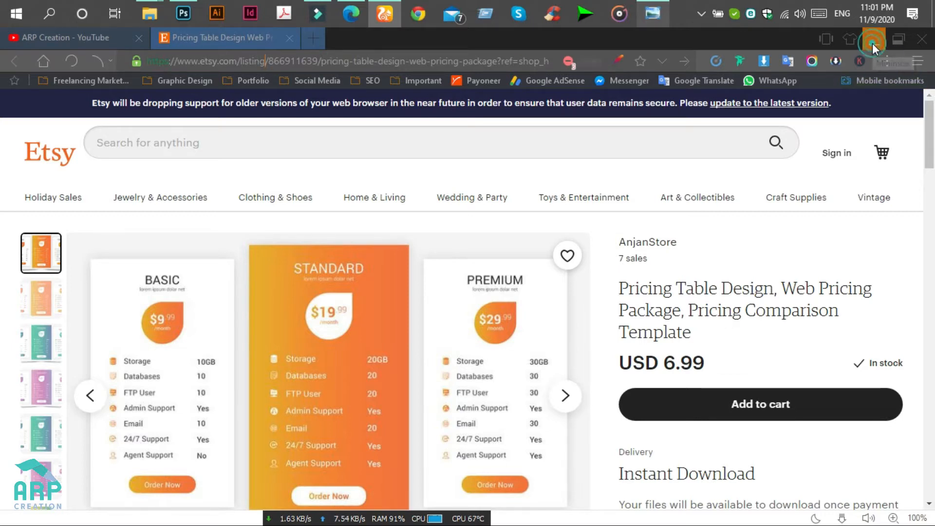
{"action": "left_click", "coordinate": [252, 144]}
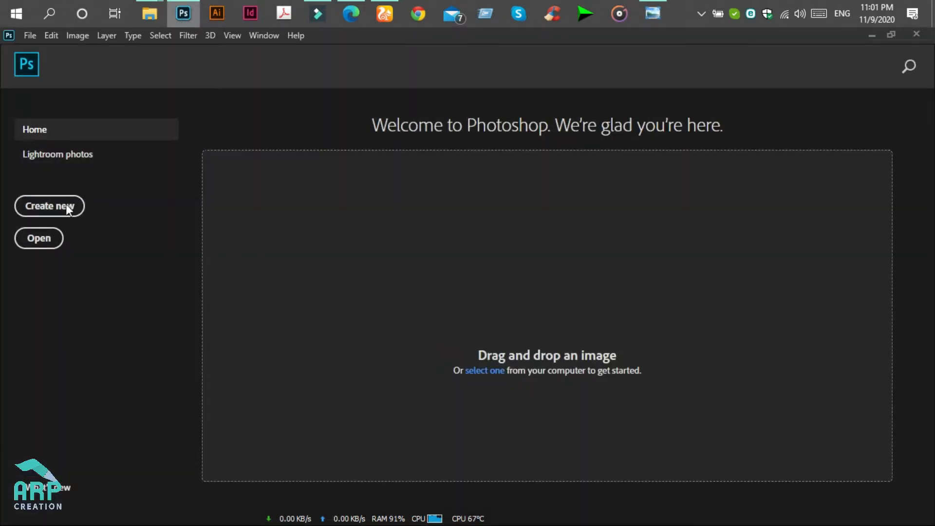
Create a new 1900 x 1100 px document at 72 pixels/inch in RGB Color with a white background.
{"action": "left_click", "coordinate": [28, 34]}
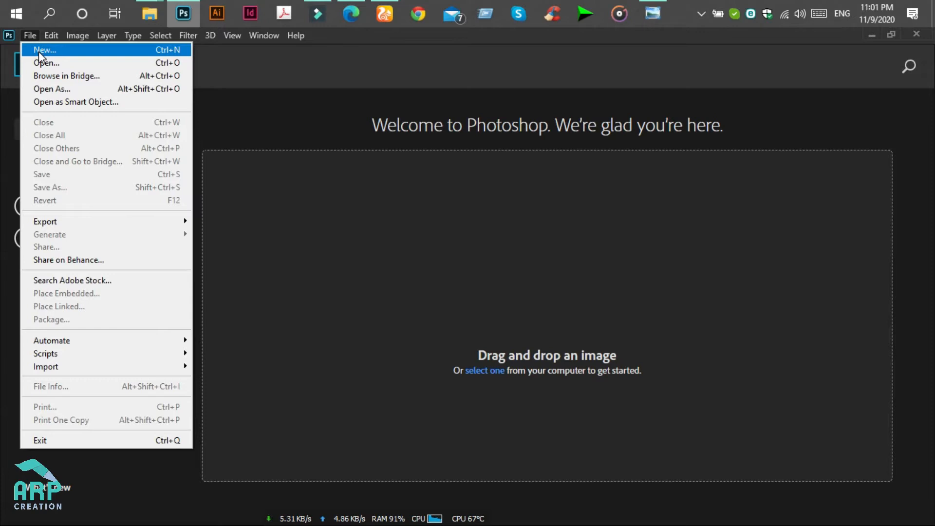
{"action": "left_click", "coordinate": [39, 51]}
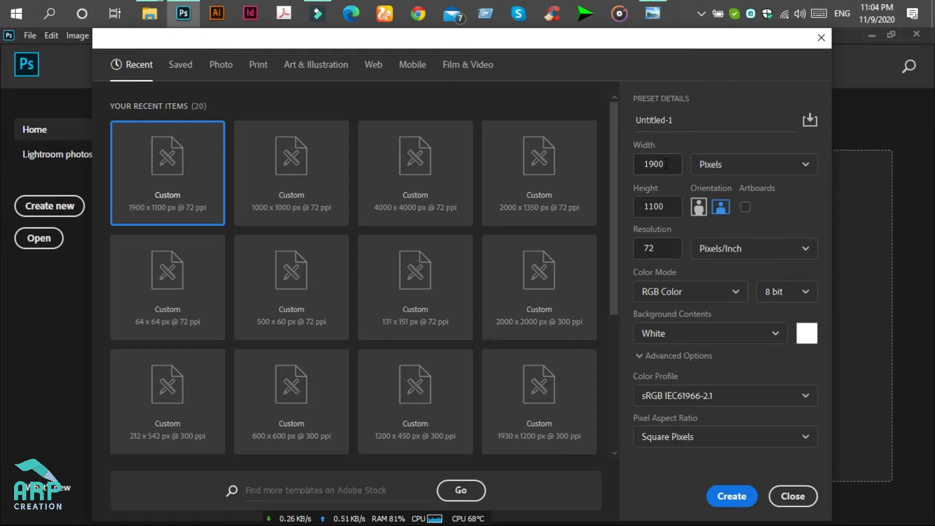
{"action": "left_click", "coordinate": [666, 211]}
{"action": "left_click", "coordinate": [671, 251]}
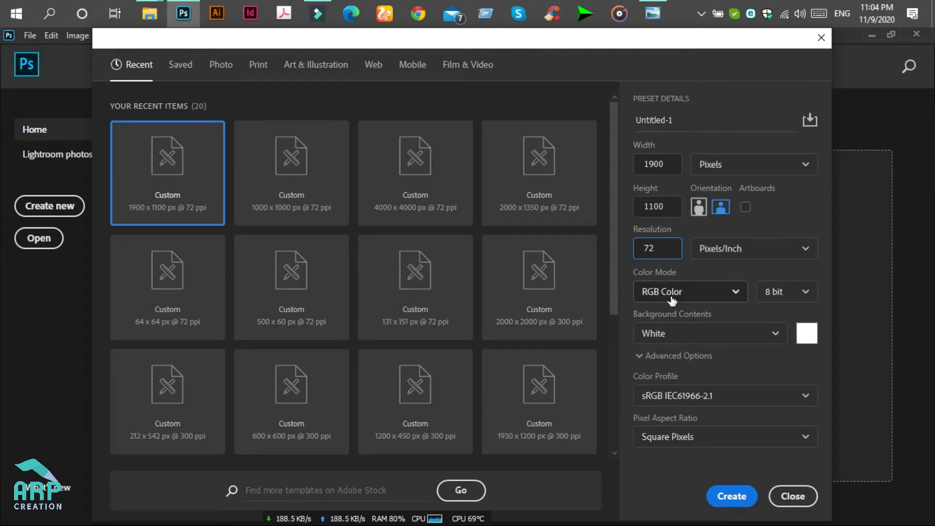
{"action": "left_click", "coordinate": [739, 497]}
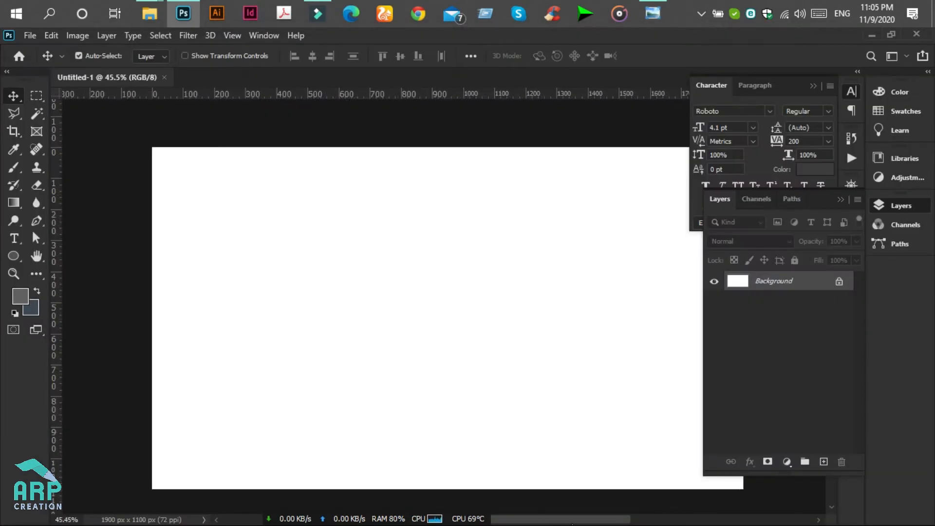
Draw a tall rectangle shape about 480 x 929 px along the left side of the canvas.
{"action": "left_click_drag", "start_coordinate": [580, 521], "coordinate": [586, 520]}
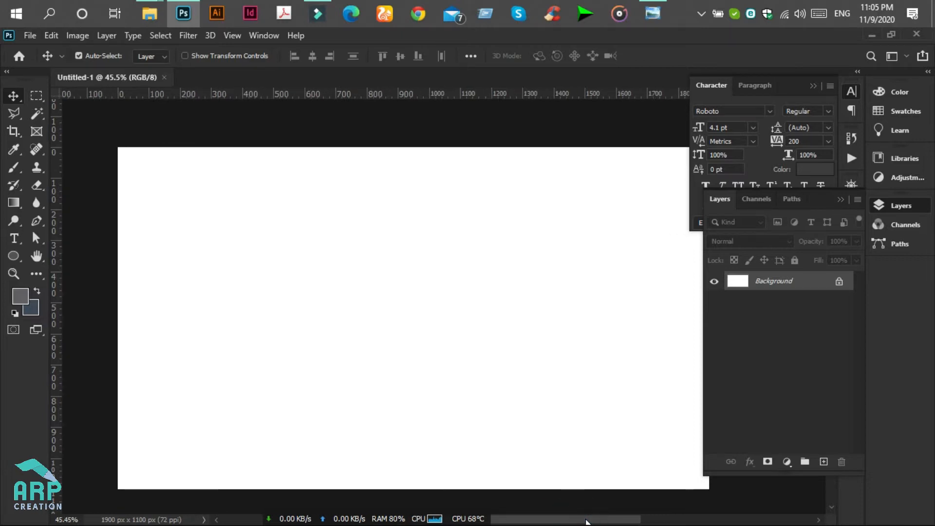
{"action": "left_click", "coordinate": [14, 256]}
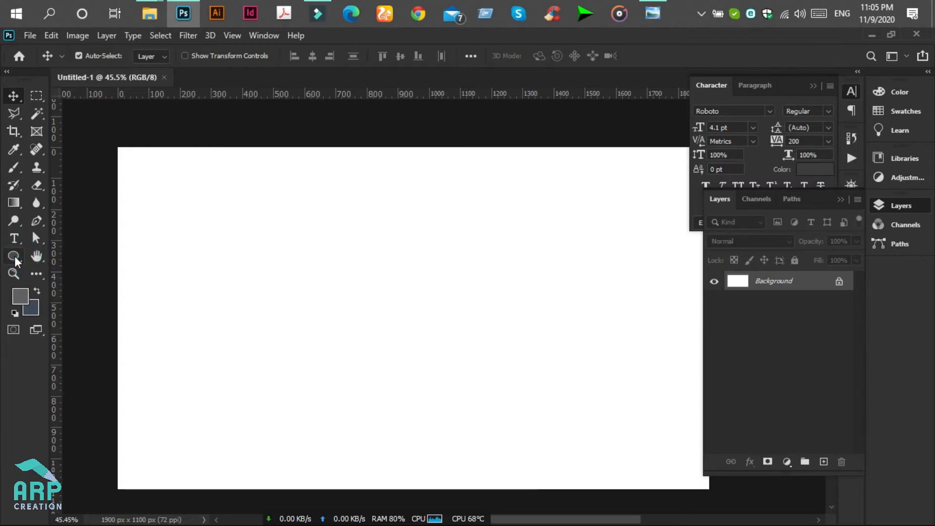
{"action": "left_click", "coordinate": [19, 261]}
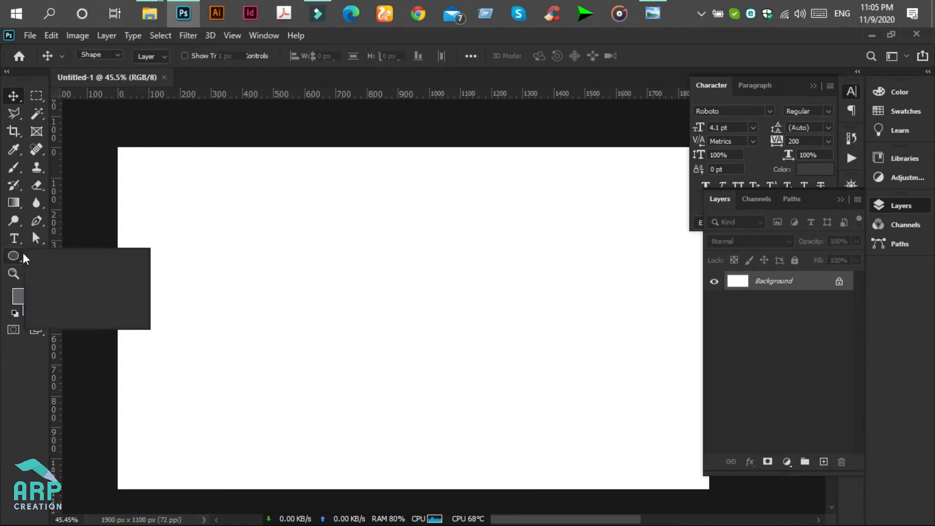
{"action": "left_click", "coordinate": [50, 256]}
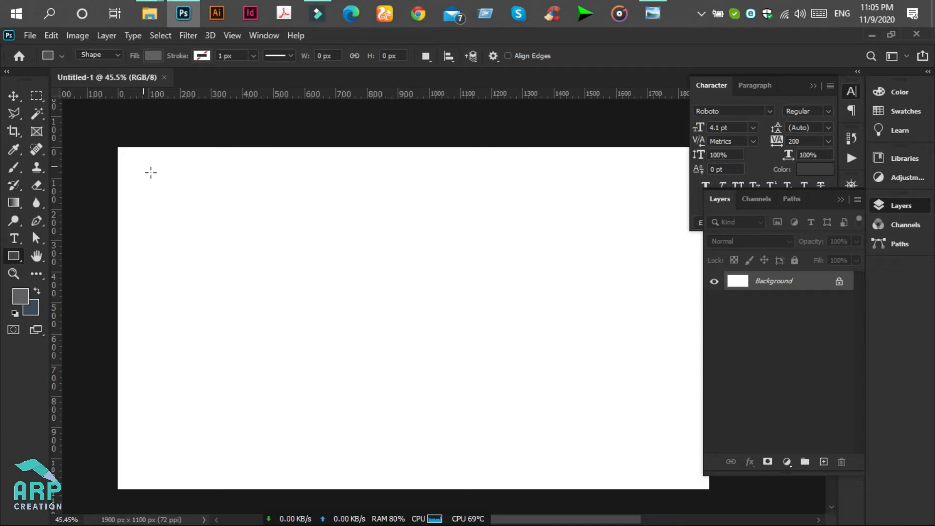
{"action": "left_click_drag", "start_coordinate": [146, 173], "coordinate": [295, 463]}
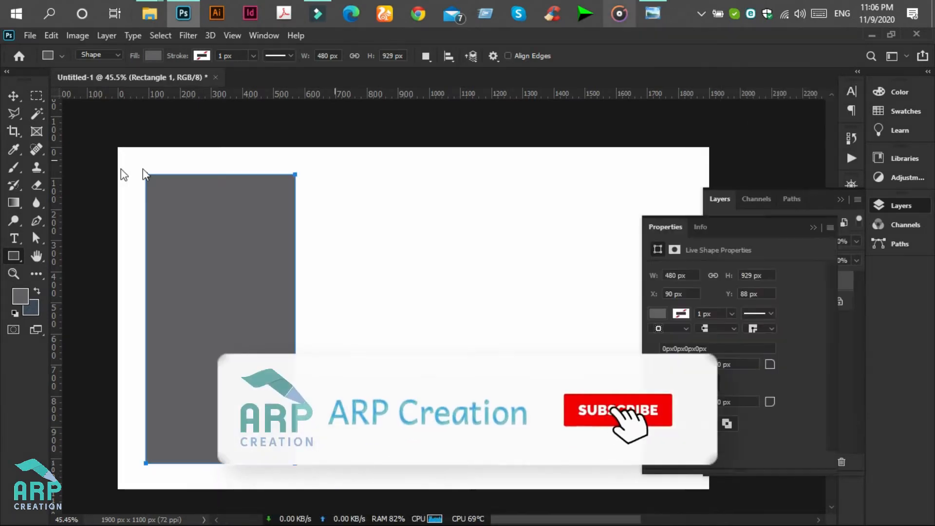
Lower the rectangle's top edge with Free Transform, reducing its height to about 94.55%.
{"action": "left_click", "coordinate": [13, 101]}
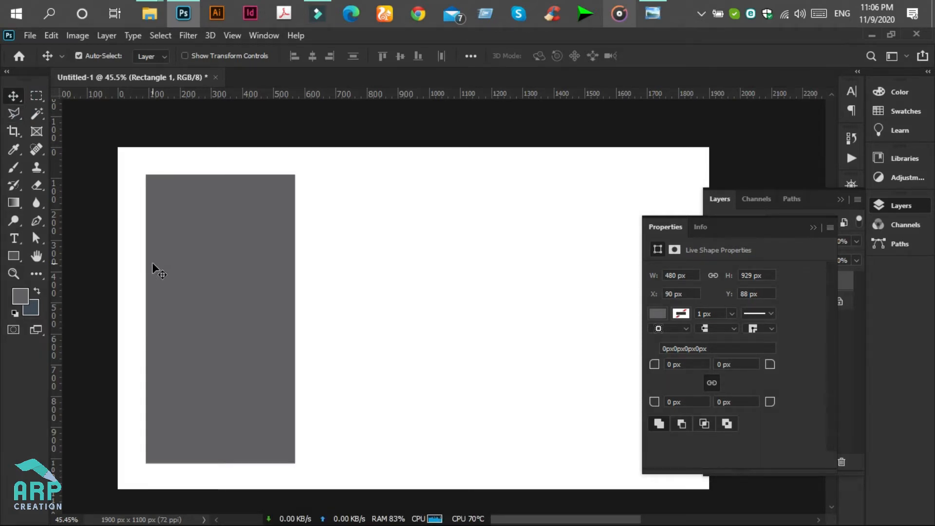
{"action": "key", "text": "ctrl"}
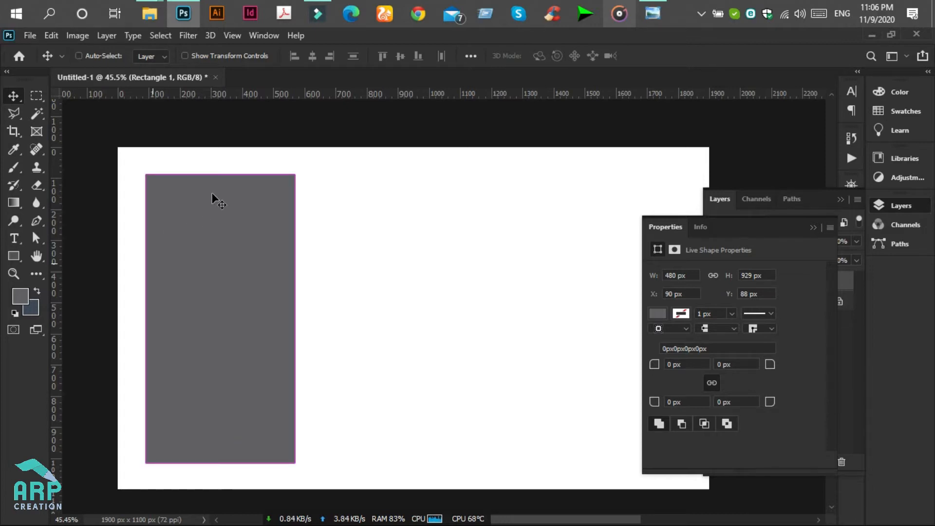
{"action": "key", "text": "ctrl+t"}
{"action": "left_click", "coordinate": [219, 176]}
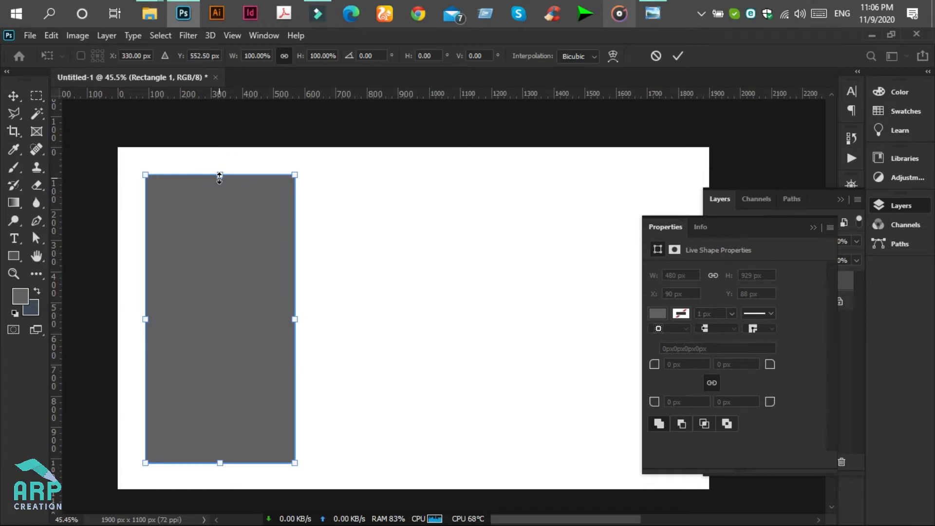
{"action": "left_click_drag", "start_coordinate": [219, 177], "coordinate": [222, 194]}
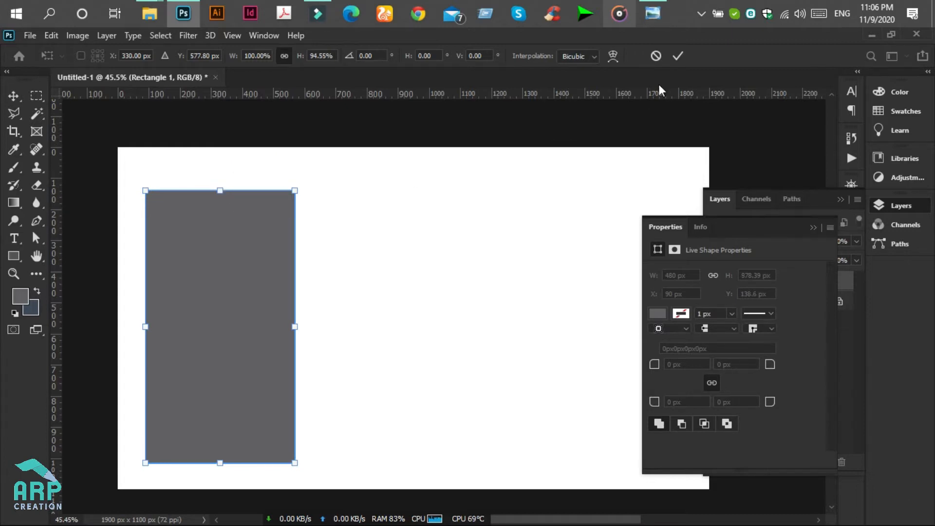
{"action": "left_click", "coordinate": [677, 56]}
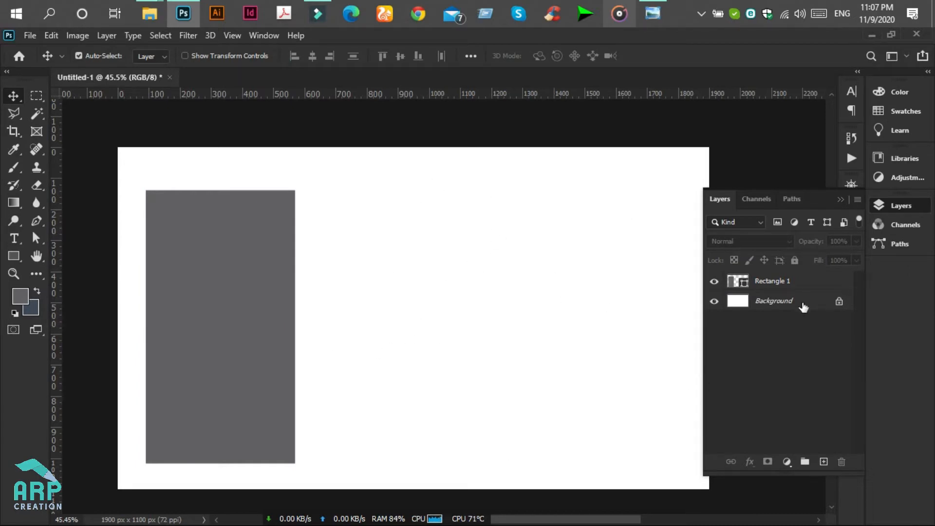
Give the unlocked background layer a Color Overlay of #f8f7f7 at 100% opacity and lock the whole layer again.
{"action": "left_click", "coordinate": [840, 305]}
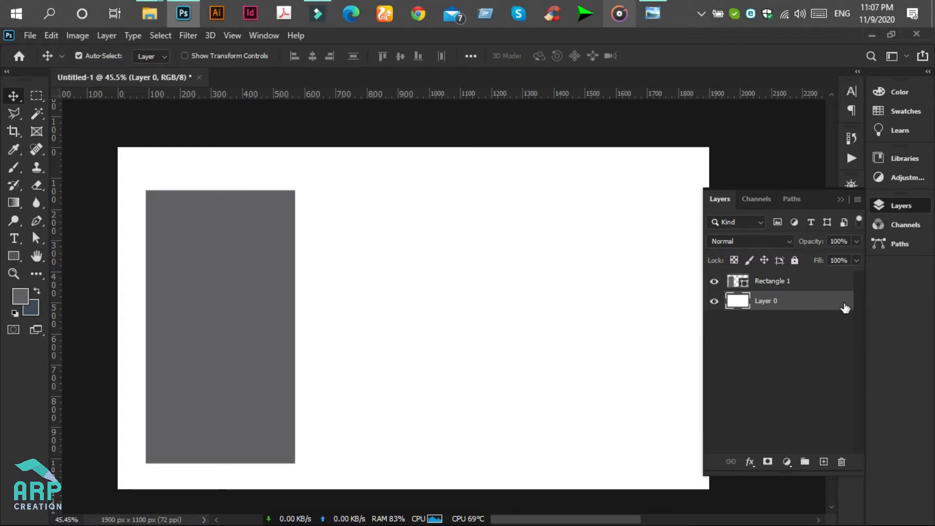
{"action": "left_click", "coordinate": [845, 308]}
{"action": "double_click", "coordinate": [844, 308]}
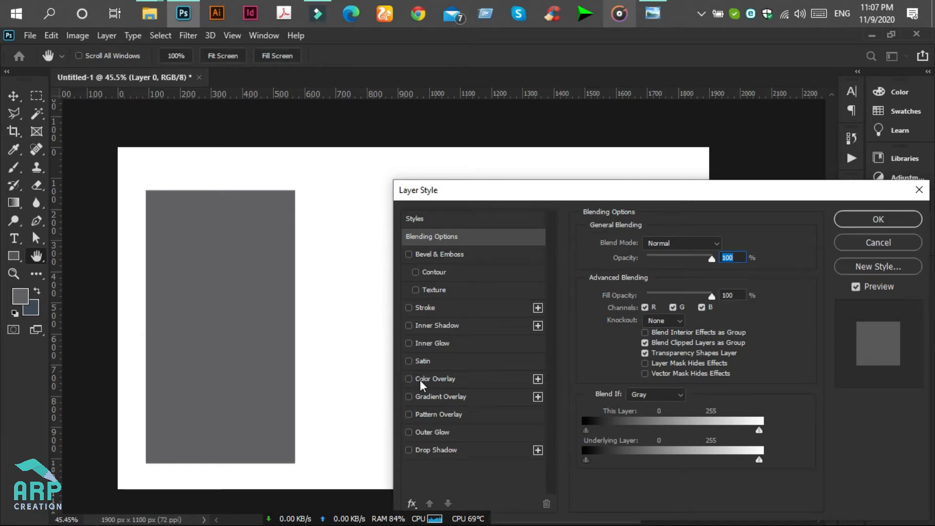
{"action": "left_click", "coordinate": [420, 382]}
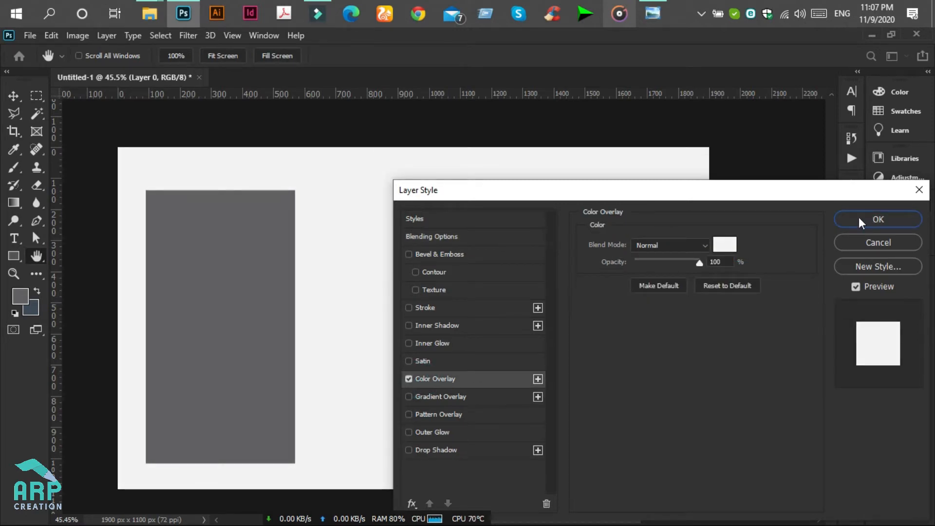
{"action": "left_click", "coordinate": [724, 244]}
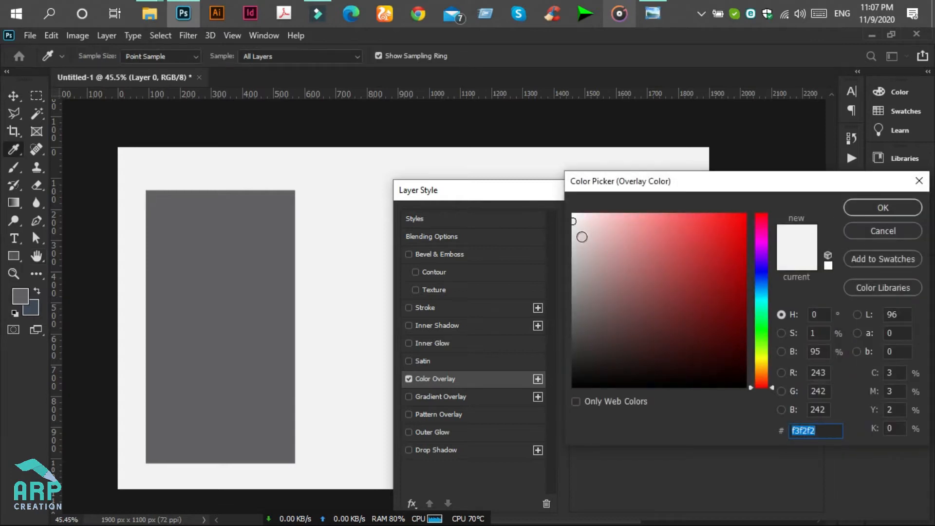
{"action": "left_click", "coordinate": [573, 214]}
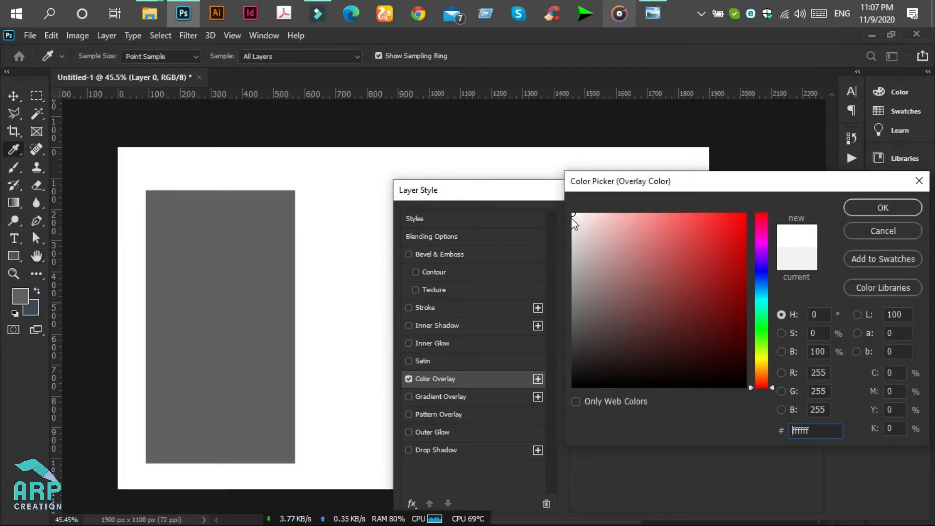
{"action": "left_click", "coordinate": [573, 218]}
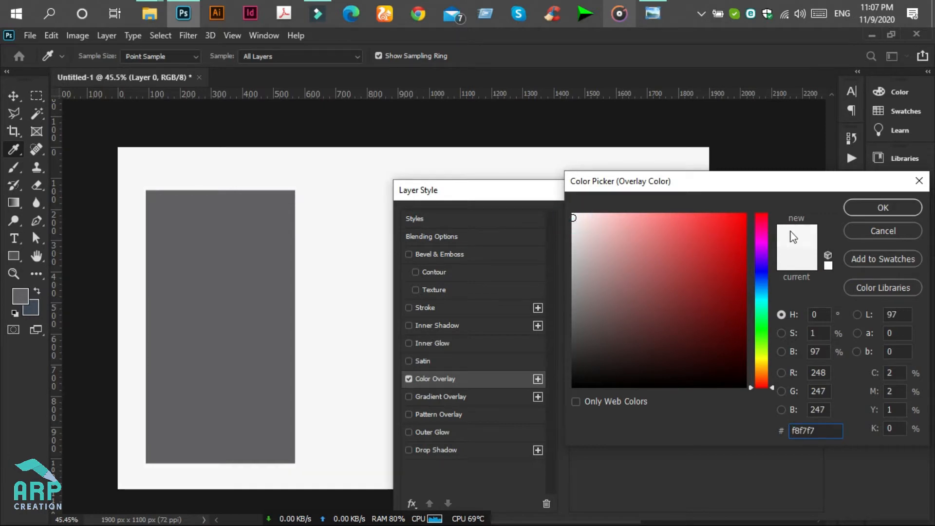
{"action": "left_click", "coordinate": [855, 207]}
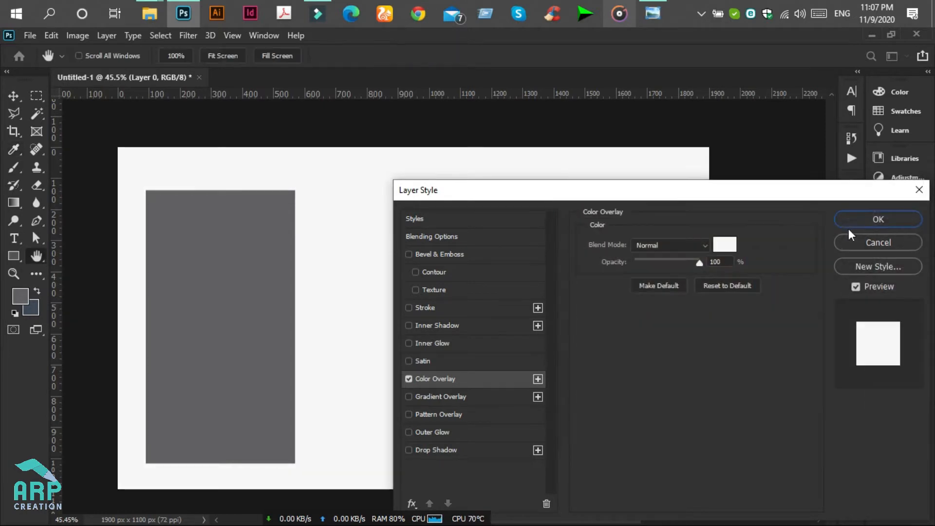
{"action": "left_click", "coordinate": [884, 219]}
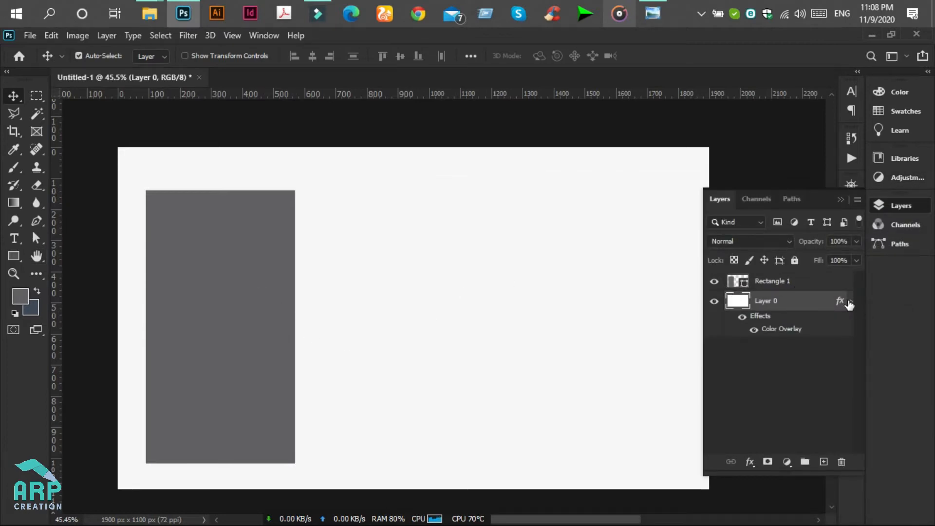
{"action": "left_click", "coordinate": [849, 303]}
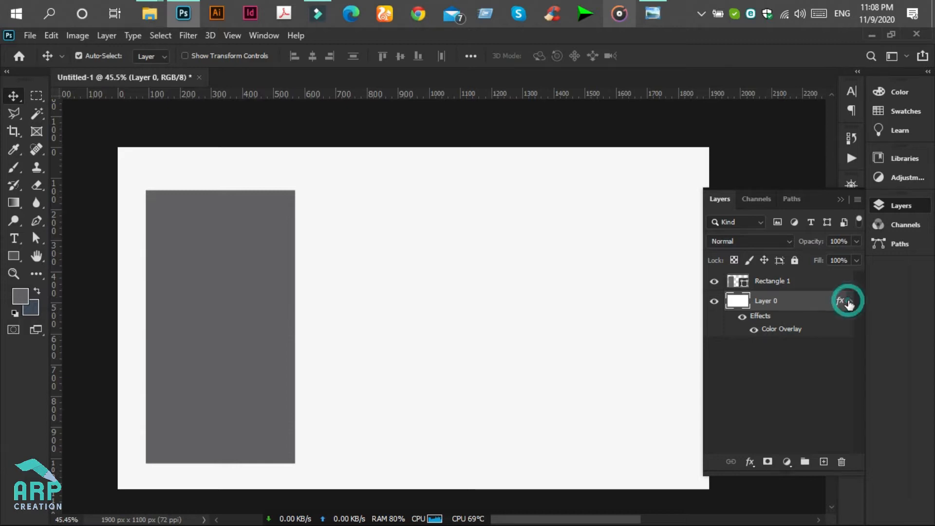
{"action": "left_click", "coordinate": [795, 261]}
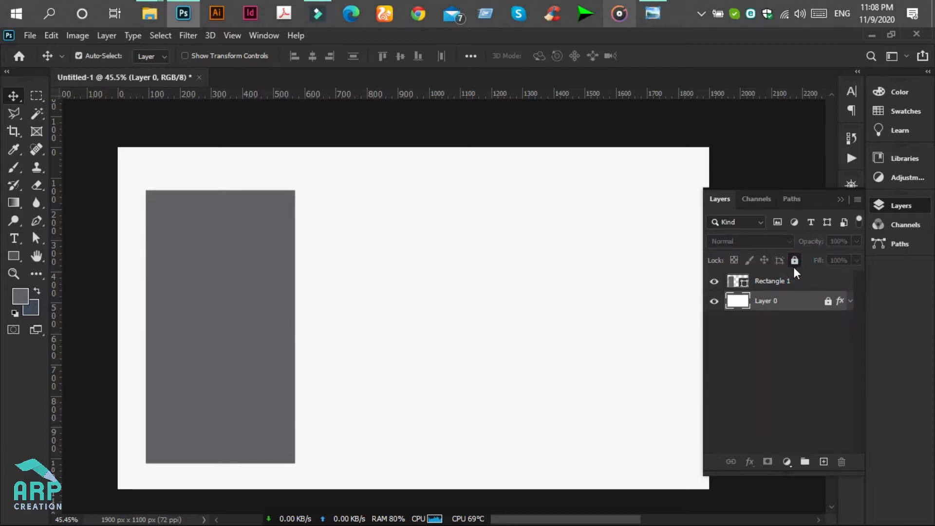
Change the rectangle's fill color to white (#ffffff).
{"action": "left_click", "coordinate": [768, 282]}
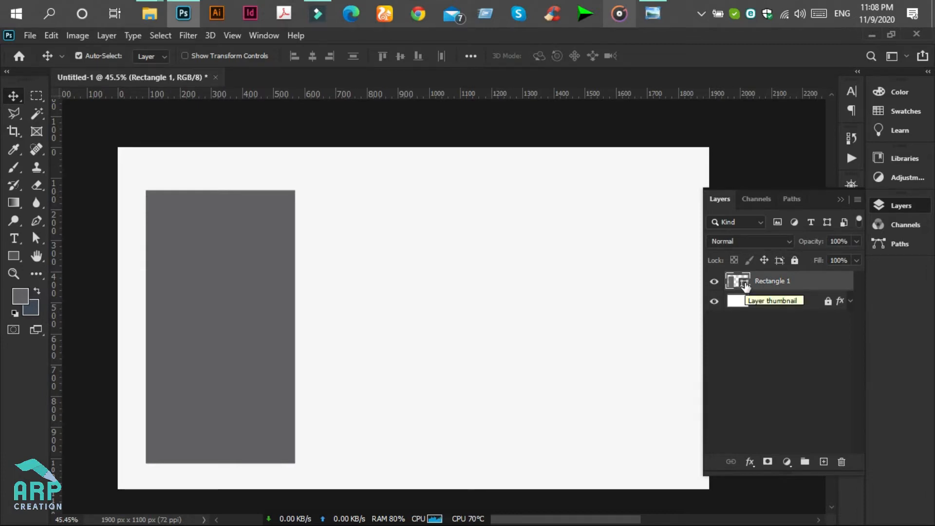
{"action": "double_click", "coordinate": [744, 282]}
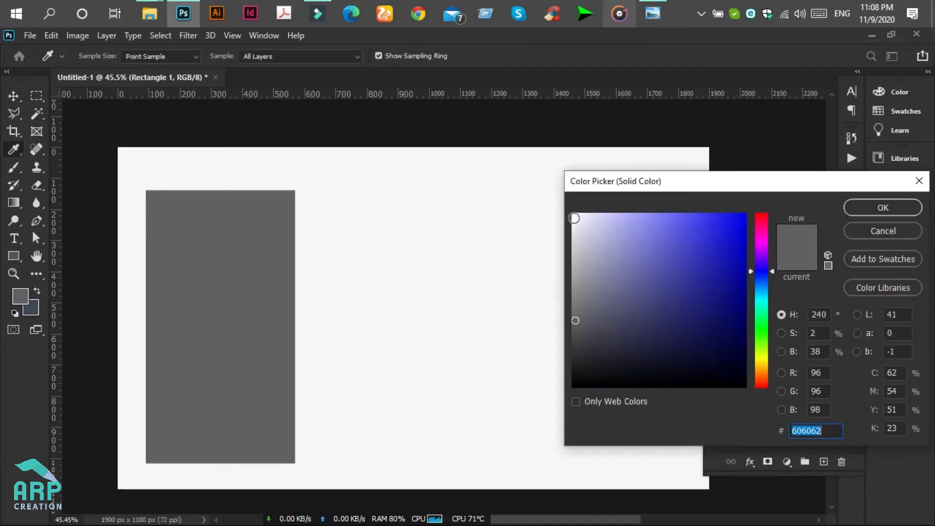
{"action": "left_click", "coordinate": [573, 214]}
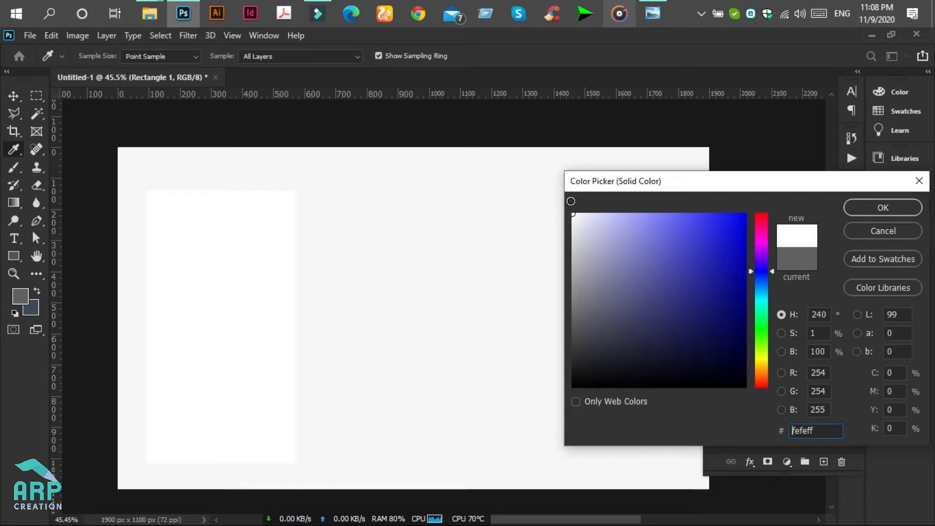
{"action": "left_click", "coordinate": [861, 208]}
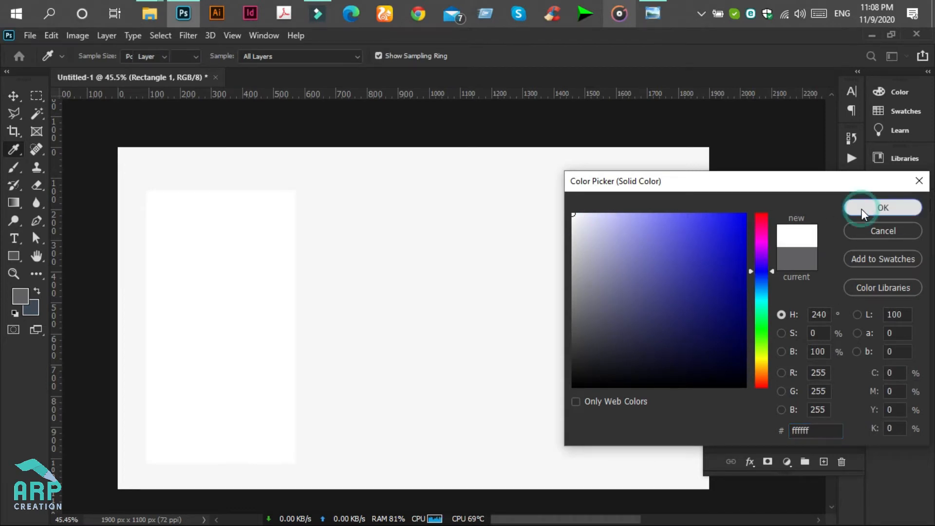
Add the text "BASIC" above the white rectangle in Roboto Regular at 26 pt.
{"action": "scroll", "coordinate": [275, 263], "scroll_direction": "up", "scroll_amount": 2}
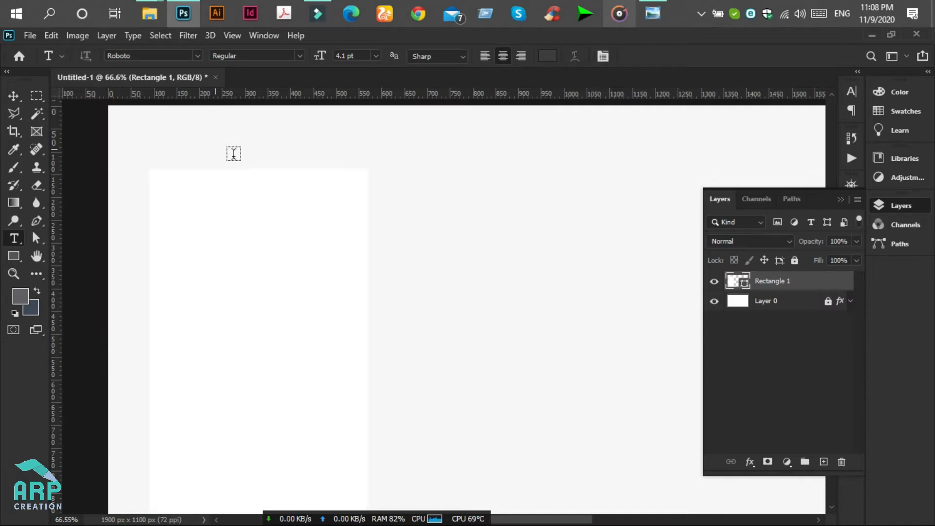
{"action": "left_click", "coordinate": [232, 153]}
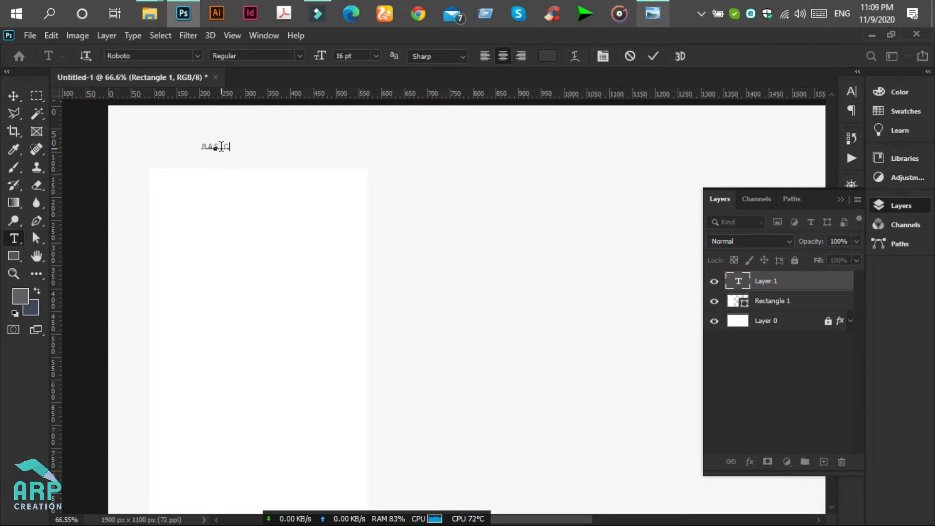
{"action": "key", "text": "ctrl+a"}
{"action": "left_click", "coordinate": [339, 56]}
{"action": "type", "text": "26"}
{"action": "key", "text": "Return"}
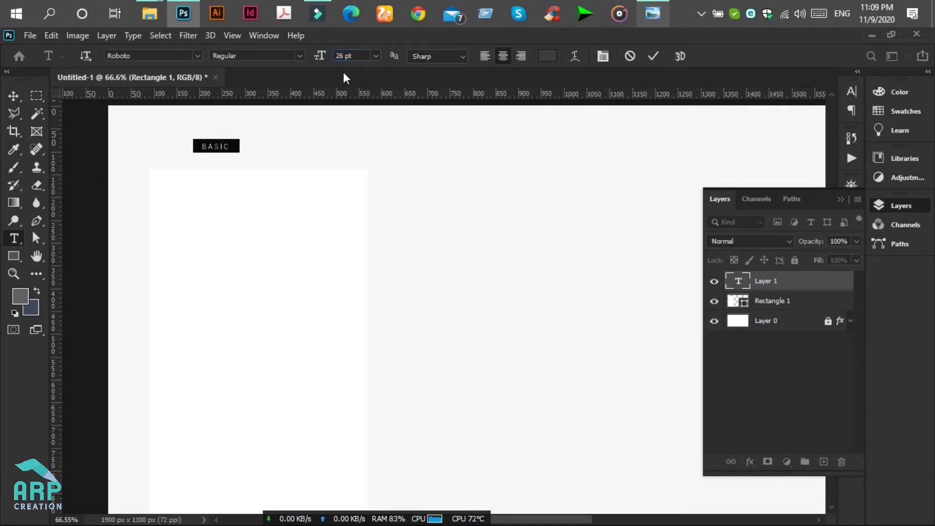
{"action": "left_click", "coordinate": [13, 96]}
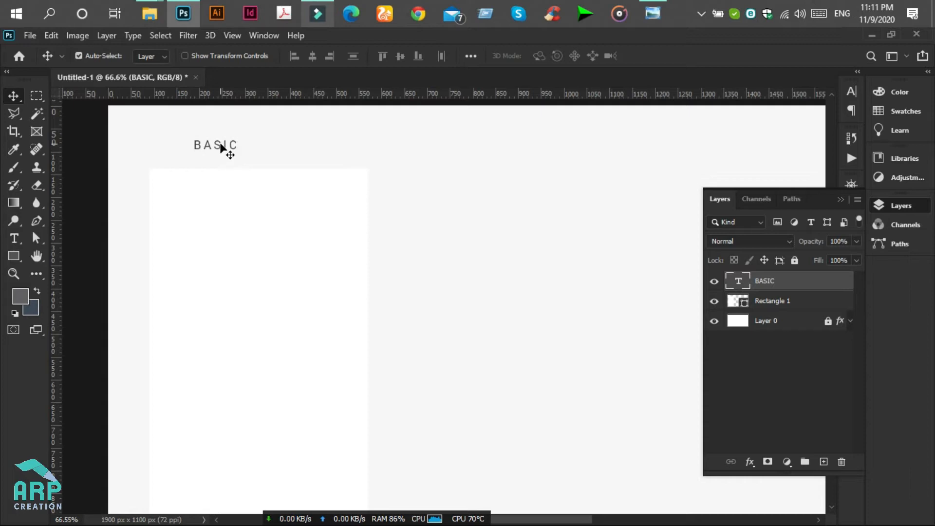
Move the "BASIC" text into the upper part of the white rectangle and set its font size to 48 pt.
{"action": "left_click_drag", "start_coordinate": [222, 145], "coordinate": [256, 214]}
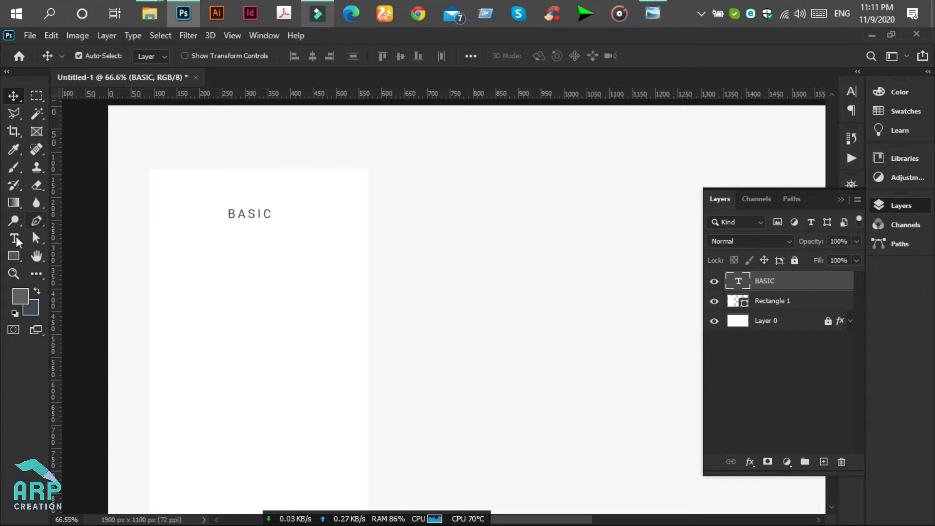
{"action": "left_click", "coordinate": [15, 238]}
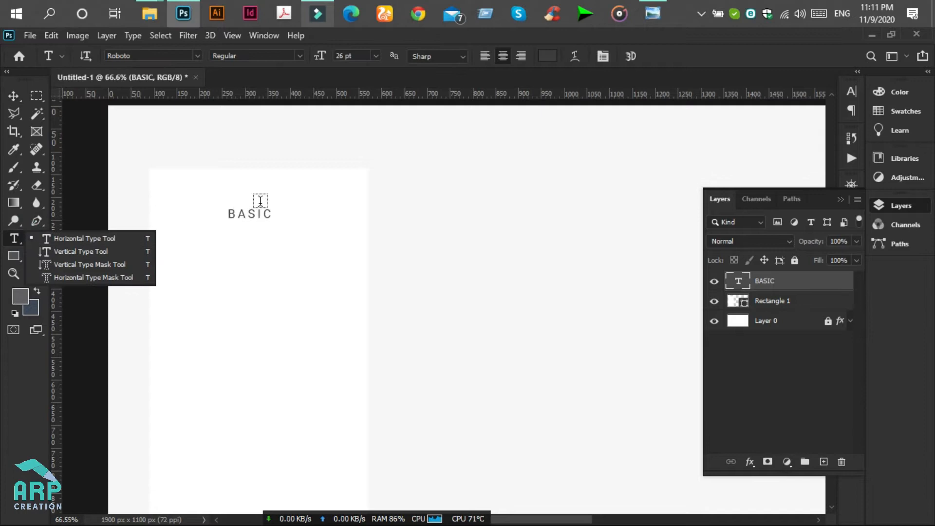
{"action": "left_click_drag", "start_coordinate": [262, 214], "coordinate": [276, 218]}
{"action": "left_click", "coordinate": [271, 216]}
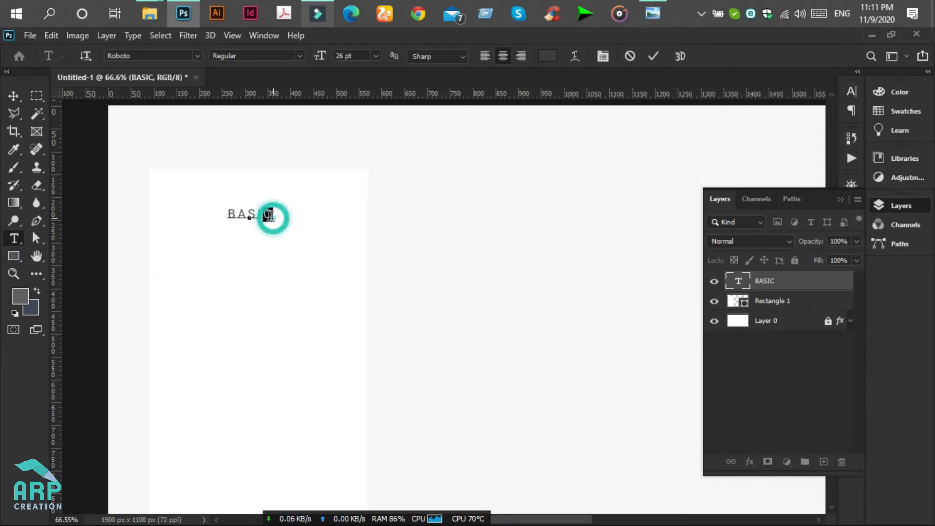
{"action": "left_click_drag", "start_coordinate": [276, 216], "coordinate": [206, 211]}
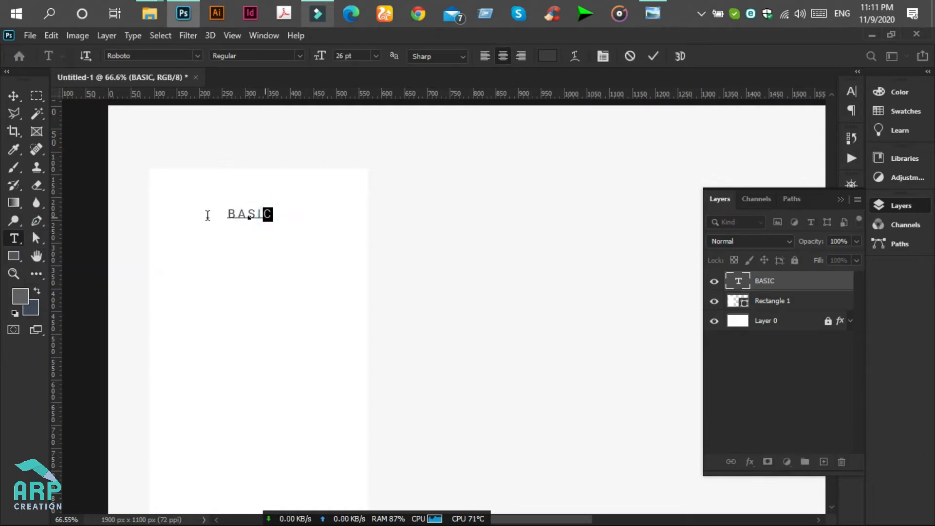
{"action": "left_click", "coordinate": [375, 55]}
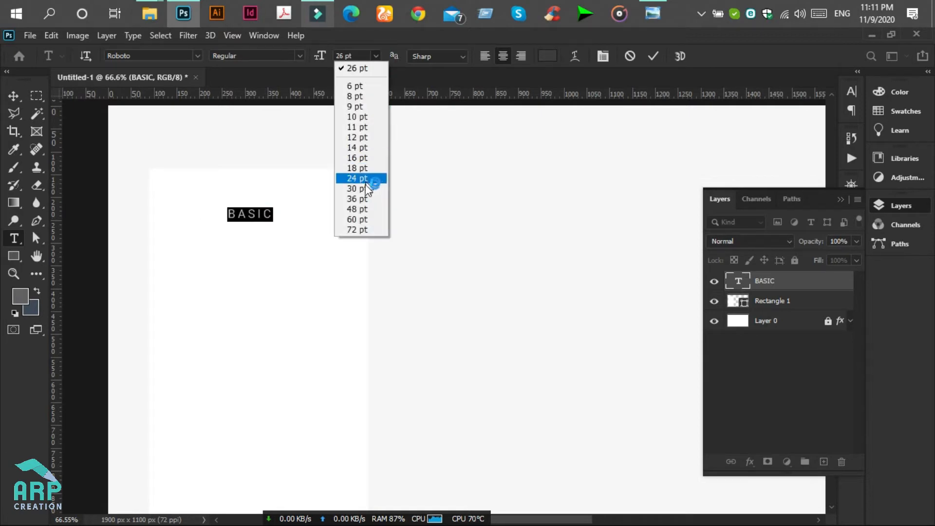
{"action": "left_click", "coordinate": [357, 210]}
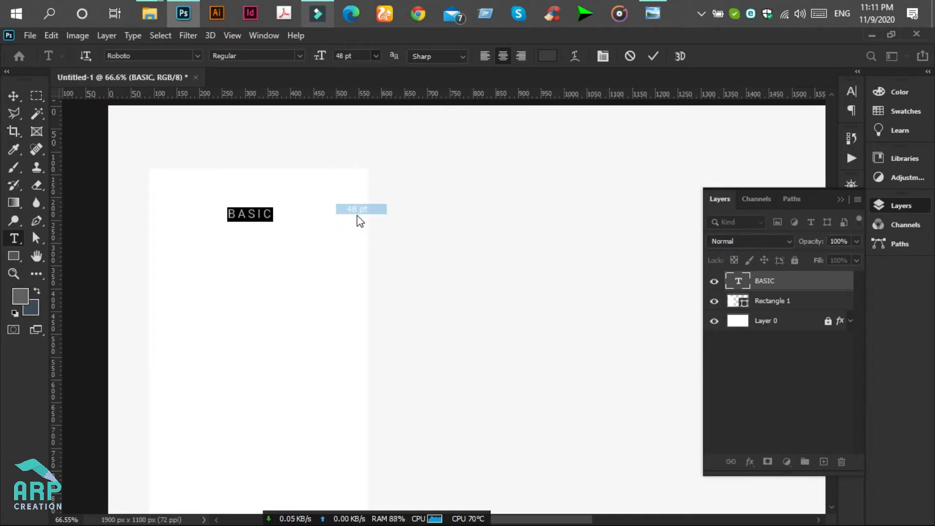
{"action": "left_click", "coordinate": [258, 212]}
{"action": "left_click", "coordinate": [294, 210]}
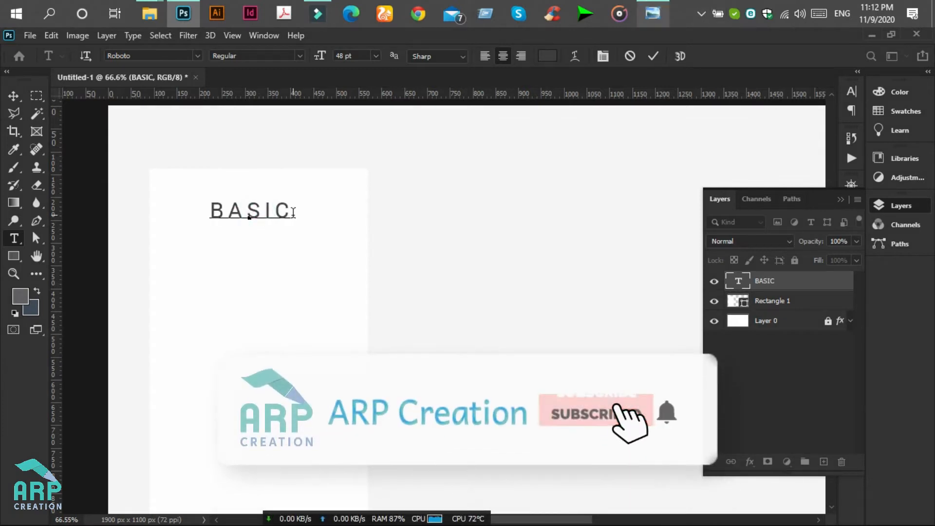
Set the tracking of the whole "BASIC" heading to 0.
{"action": "left_click_drag", "start_coordinate": [294, 210], "coordinate": [213, 211]}
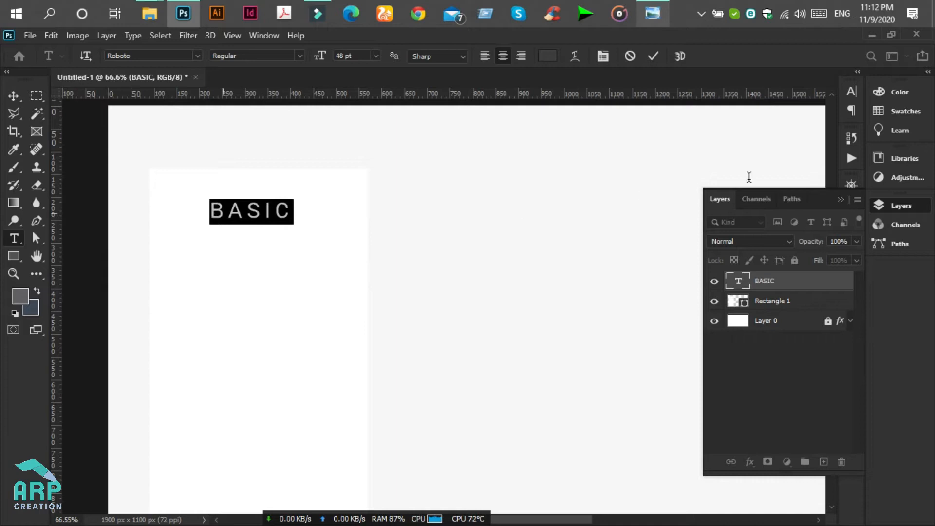
{"action": "left_click", "coordinate": [851, 91]}
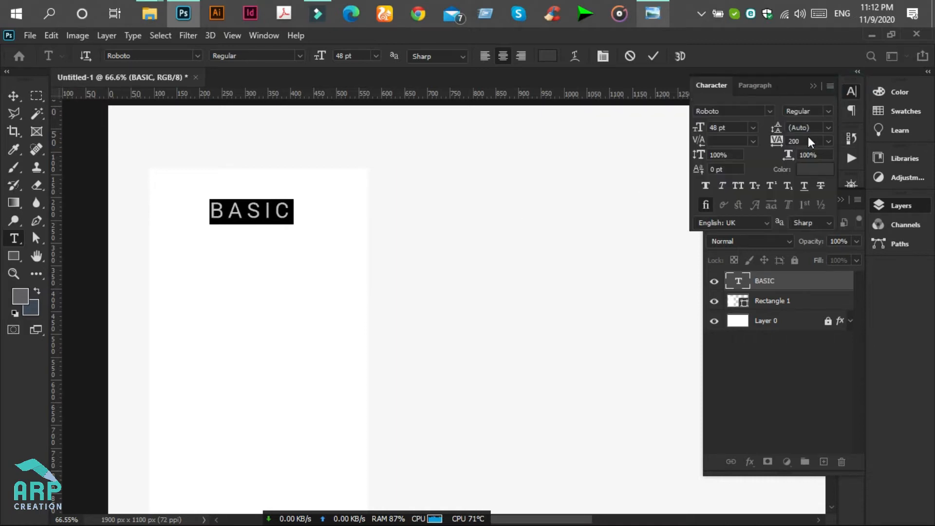
{"action": "left_click", "coordinate": [793, 141]}
{"action": "key", "text": "BackSpace"}
{"action": "key", "text": "Return"}
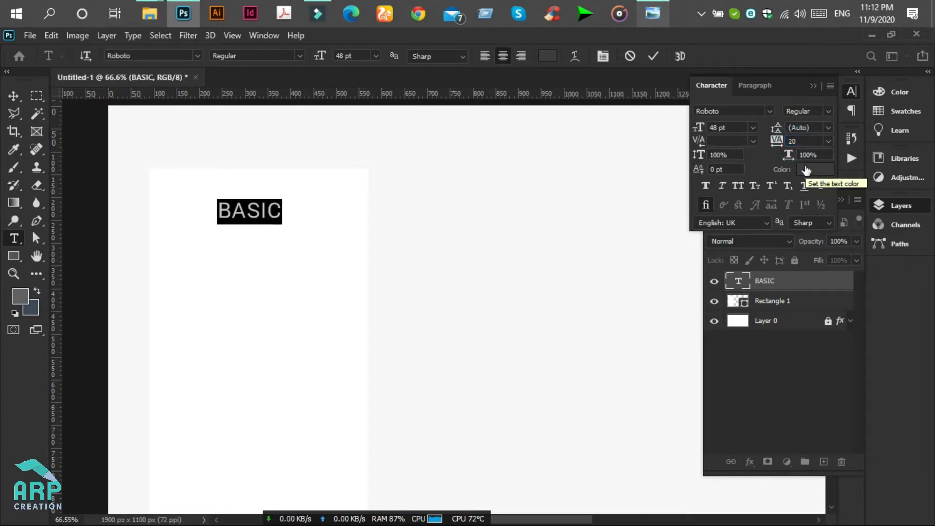
{"action": "left_click", "coordinate": [794, 141]}
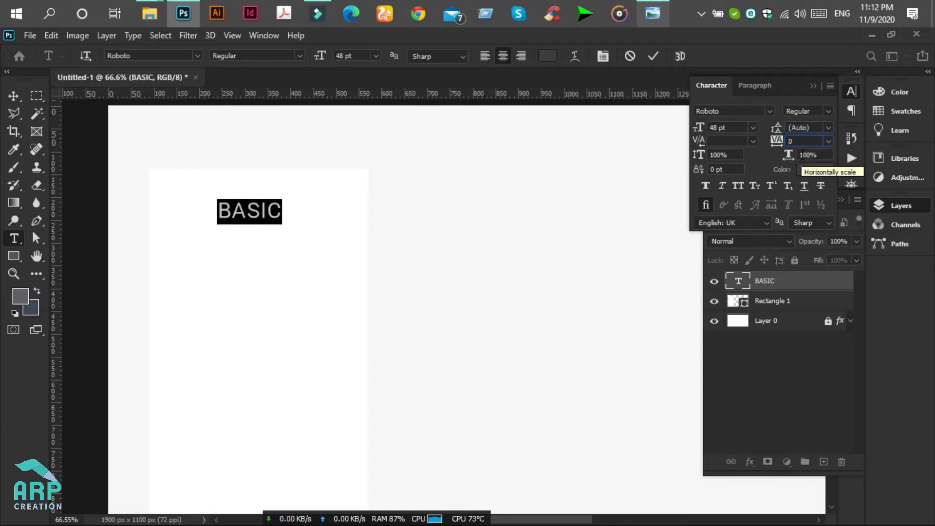
{"action": "left_click", "coordinate": [266, 210]}
Check the reference pricing table image and centre the "BASIC" heading horizontally within the white rectangle.
{"action": "left_click", "coordinate": [664, 11]}
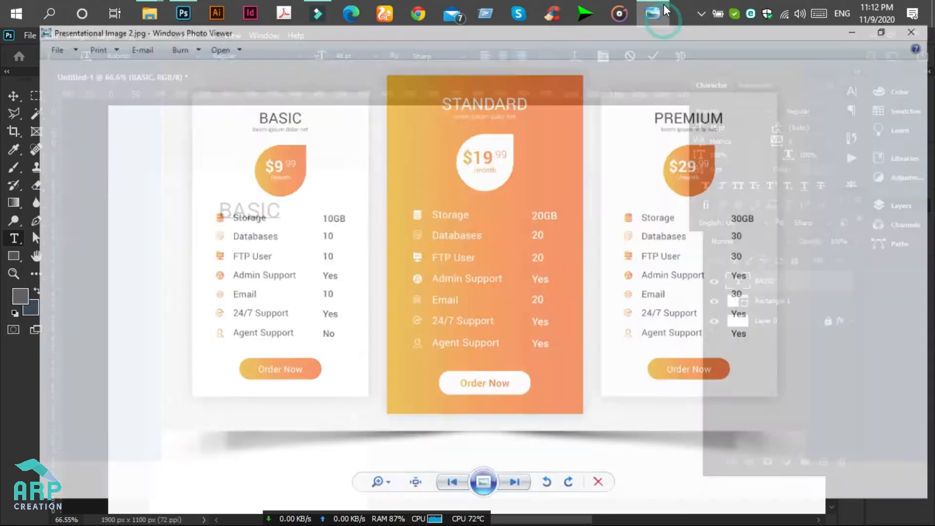
{"action": "left_click", "coordinate": [661, 13]}
{"action": "left_click", "coordinate": [16, 96]}
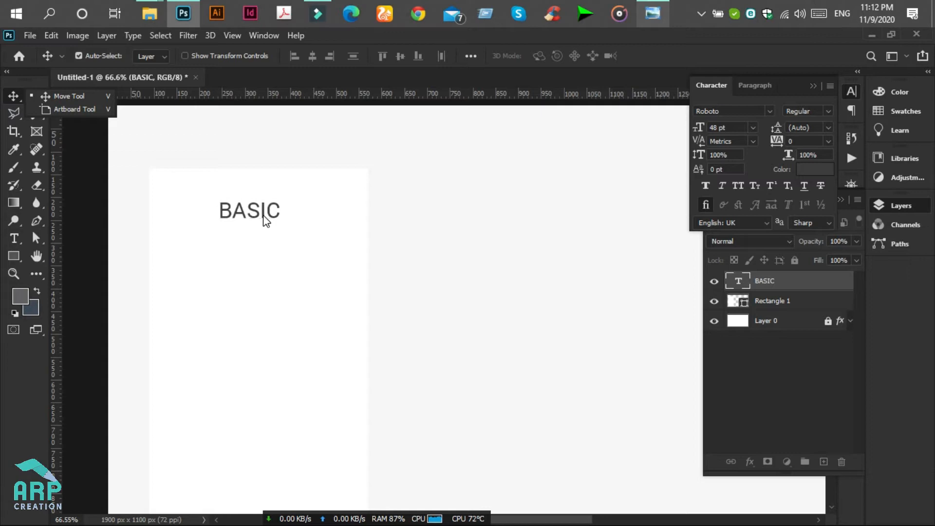
{"action": "left_click_drag", "start_coordinate": [258, 215], "coordinate": [270, 216]}
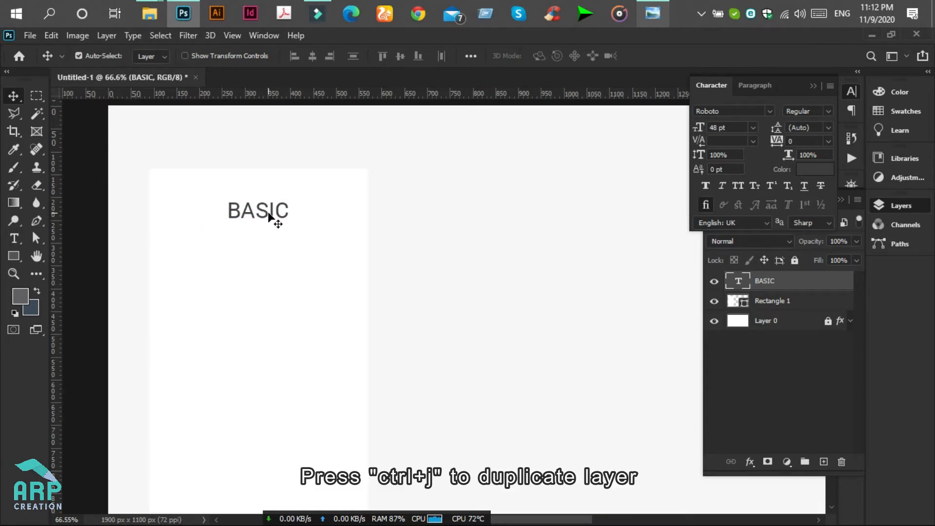
Duplicate the "BASIC" text layer and place the copy directly below the original heading.
{"action": "key", "text": "ctrl"}
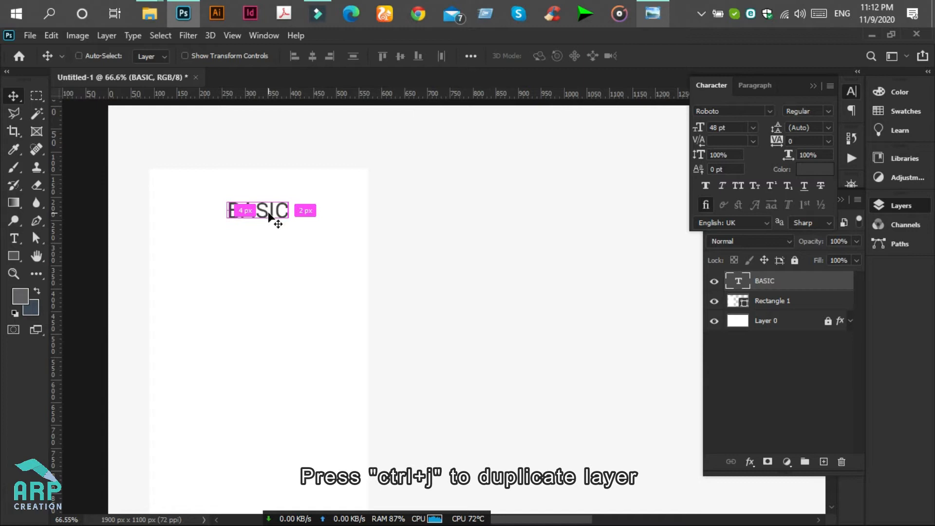
{"action": "key", "text": "ctrl+j"}
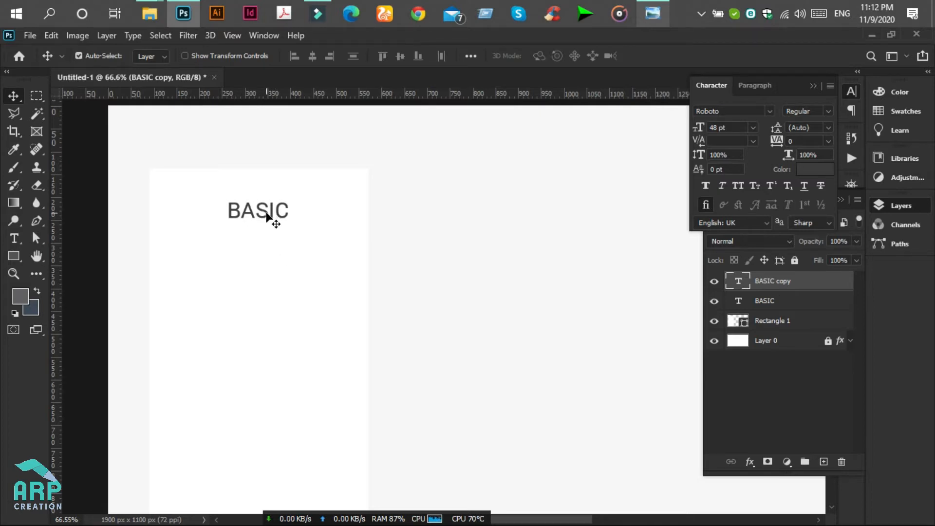
{"action": "left_click_drag", "start_coordinate": [266, 216], "coordinate": [266, 217]}
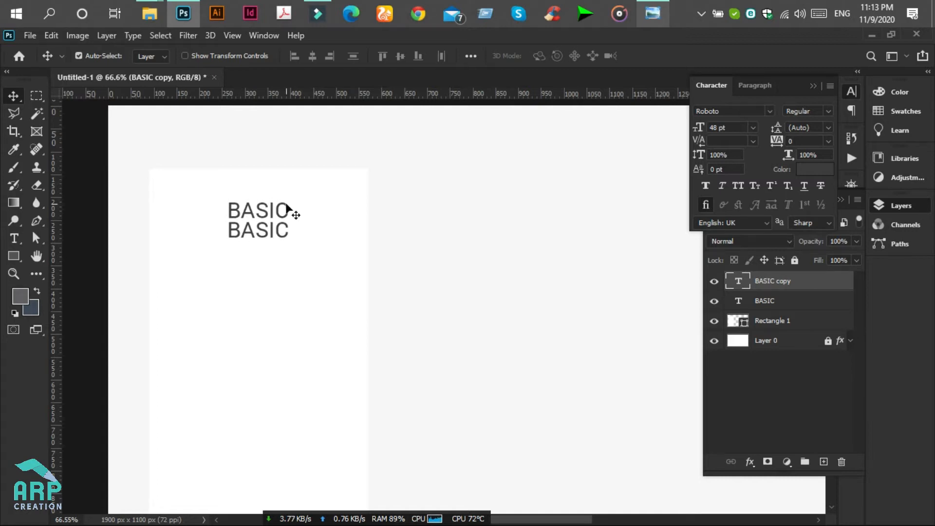
Replace the duplicated heading's text with "lorem ipsum dolar".
{"action": "left_click", "coordinate": [14, 238]}
{"action": "left_click", "coordinate": [237, 229]}
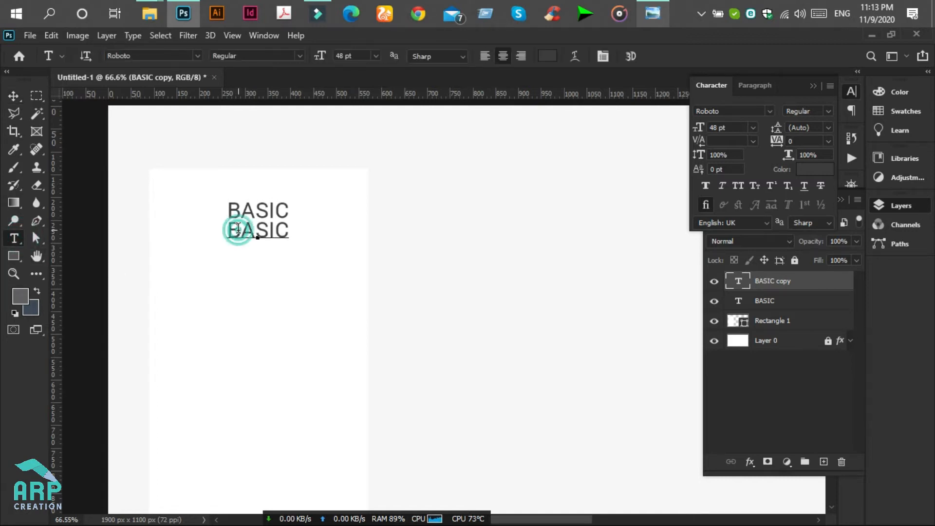
{"action": "key", "text": "ctrl+a"}
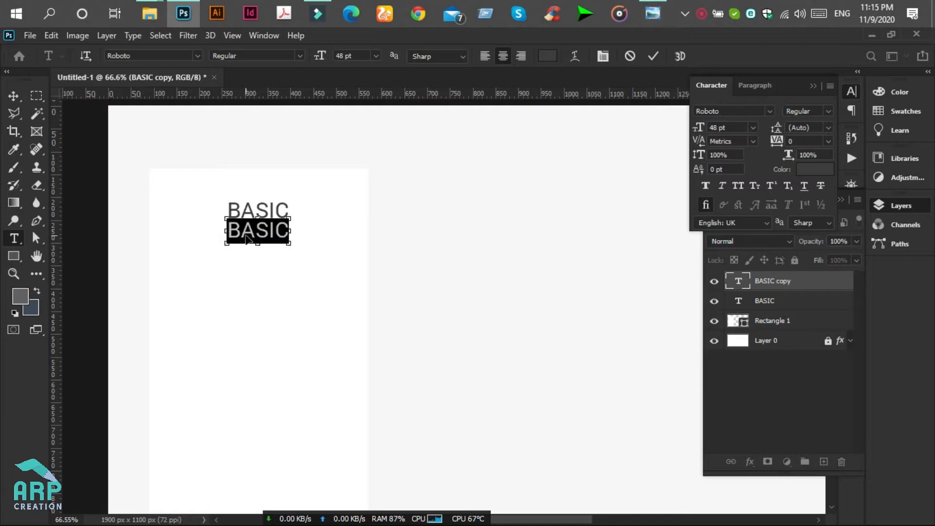
{"action": "left_click", "coordinate": [247, 238]}
{"action": "key", "text": "Right"}
{"action": "type", "text": "lorem ips"}
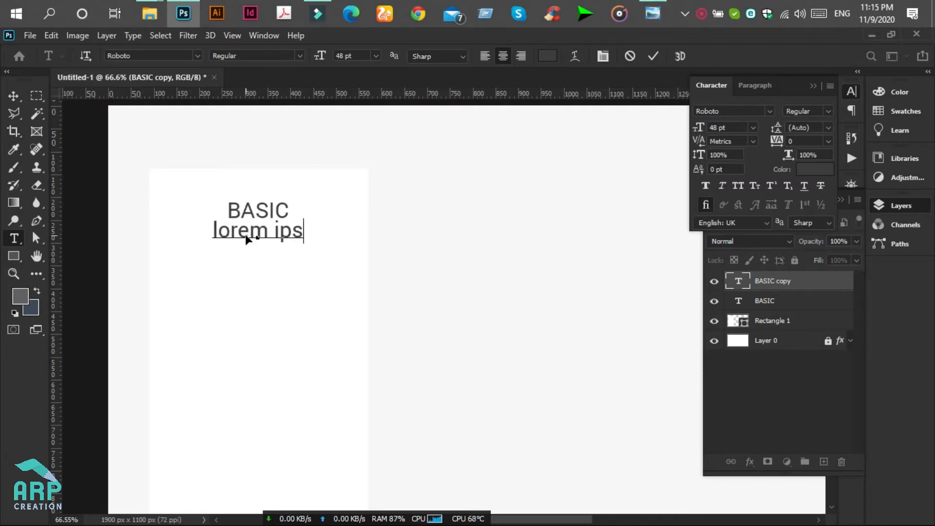
{"action": "type", "text": "um dolar"}
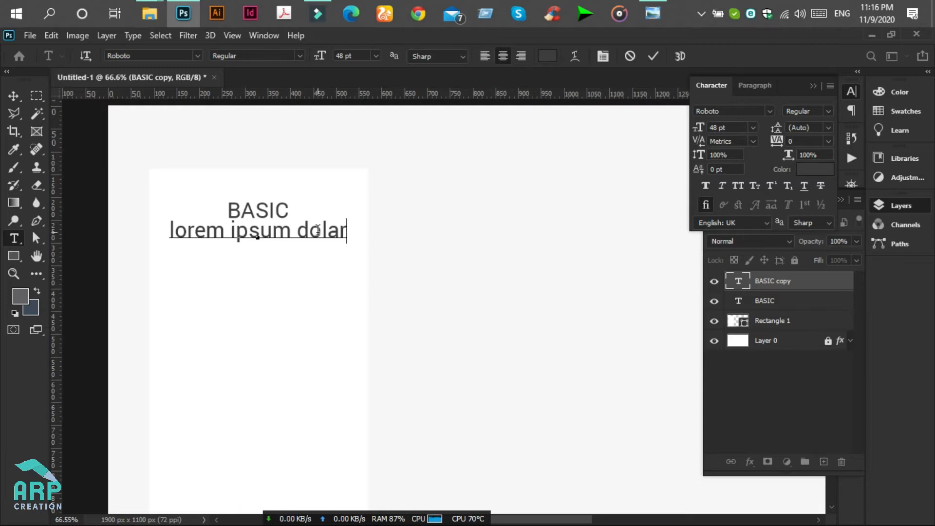
Set the "lorem ipsum dolar" subtitle to 16 pt and move it up close beneath the "BASIC" heading.
{"action": "key", "text": "ctrl"}
{"action": "key", "text": "ctrl"}
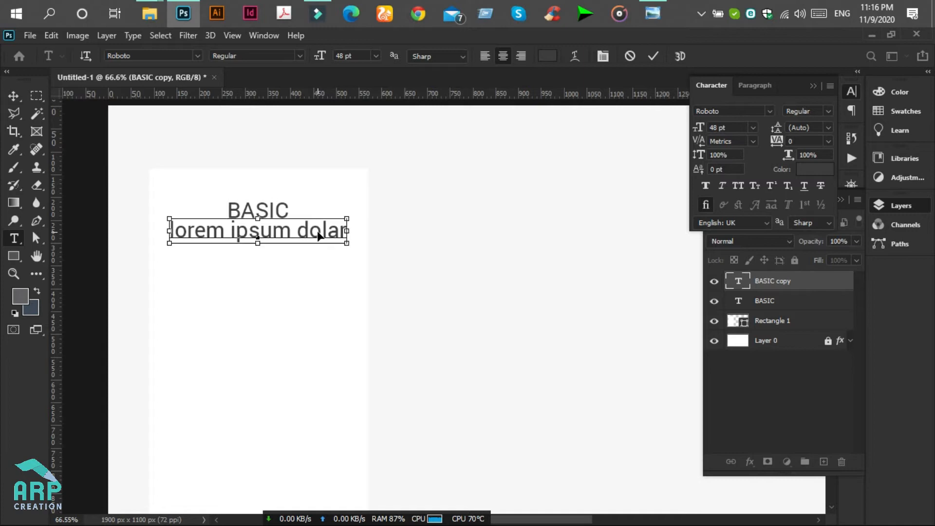
{"action": "key", "text": "ctrl"}
{"action": "key", "text": "ctrl+a"}
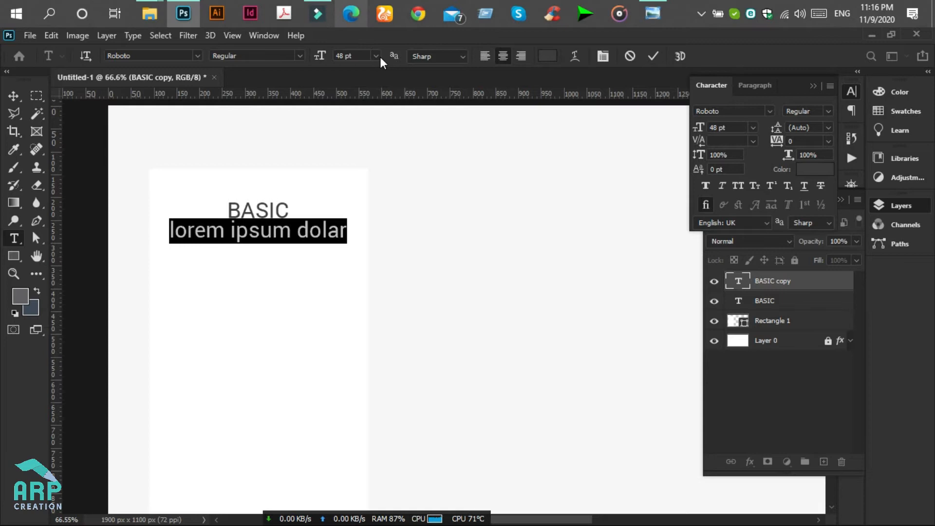
{"action": "left_click", "coordinate": [377, 56]}
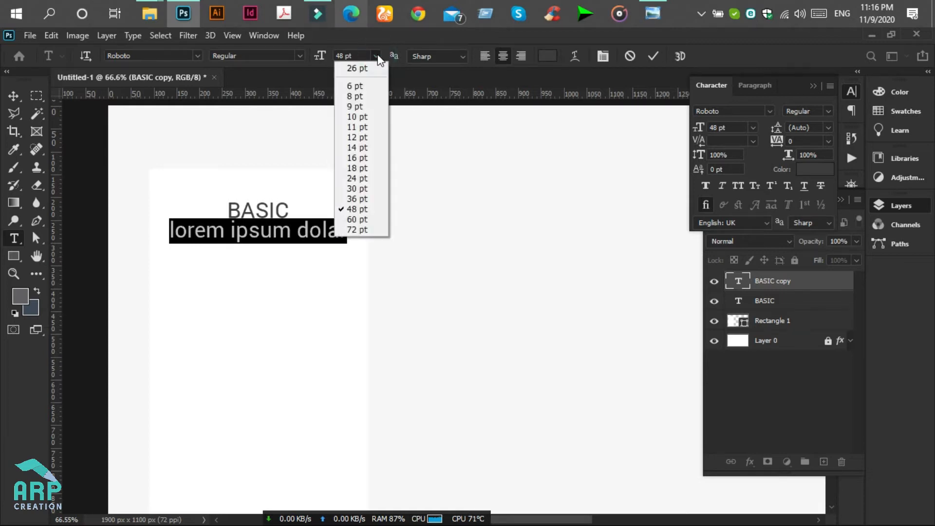
{"action": "left_click", "coordinate": [355, 157]}
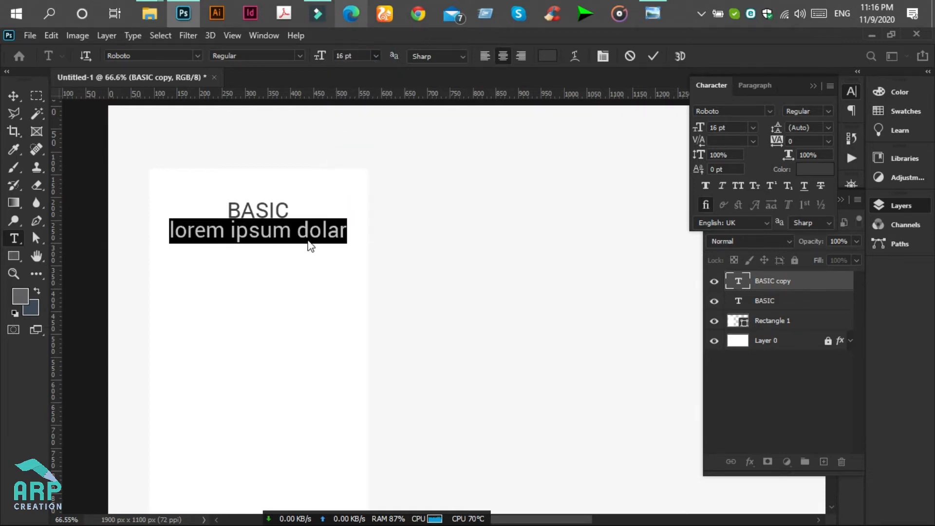
{"action": "left_click", "coordinate": [286, 233]}
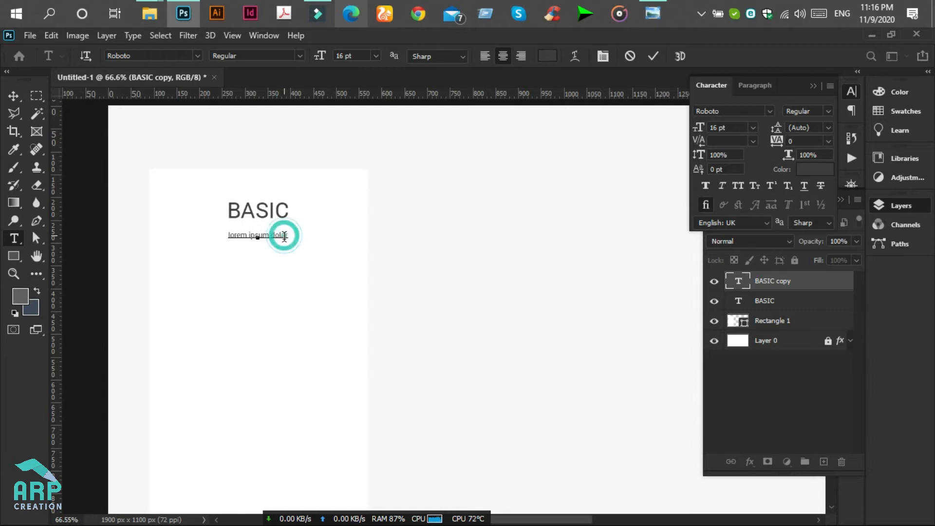
{"action": "left_click", "coordinate": [281, 263]}
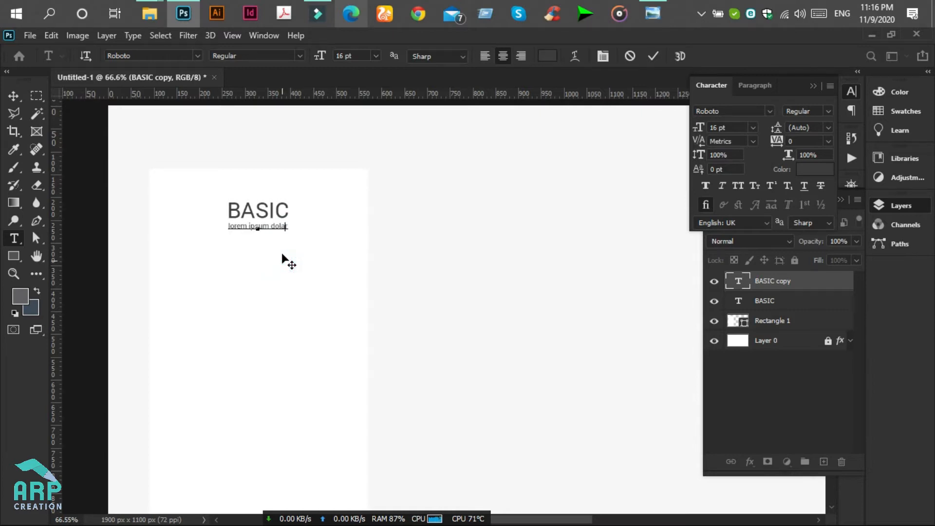
{"action": "left_click", "coordinate": [14, 95]}
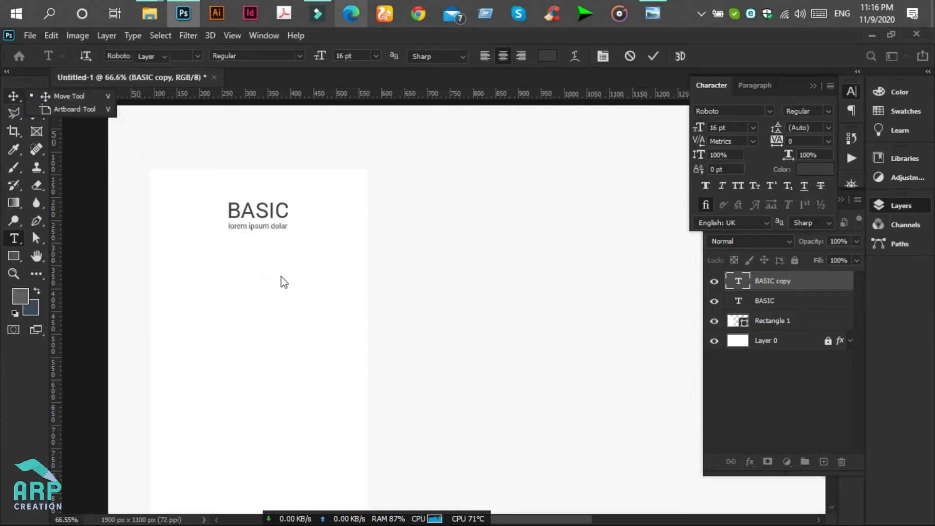
{"action": "left_click", "coordinate": [267, 226]}
{"action": "key", "text": "Right"}
{"action": "key", "text": "Right"}
{"action": "key", "text": "Right"}
{"action": "key", "text": "Left"}
{"action": "key", "text": "Left"}
{"action": "key", "text": "Left"}
Draw a gray circle about 158 px in diameter below the subtitle and centre it under the text at about X 251, Y 322 px.
{"action": "left_click", "coordinate": [18, 254]}
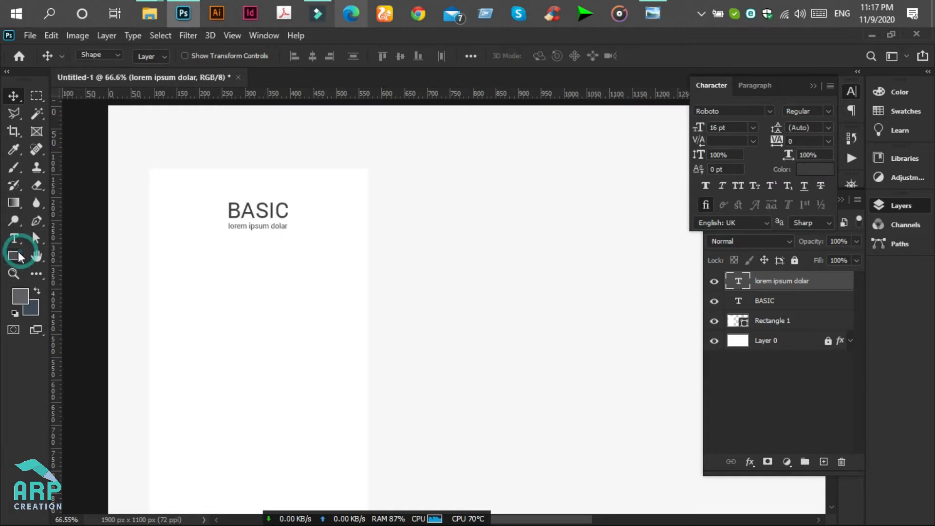
{"action": "left_click", "coordinate": [58, 279]}
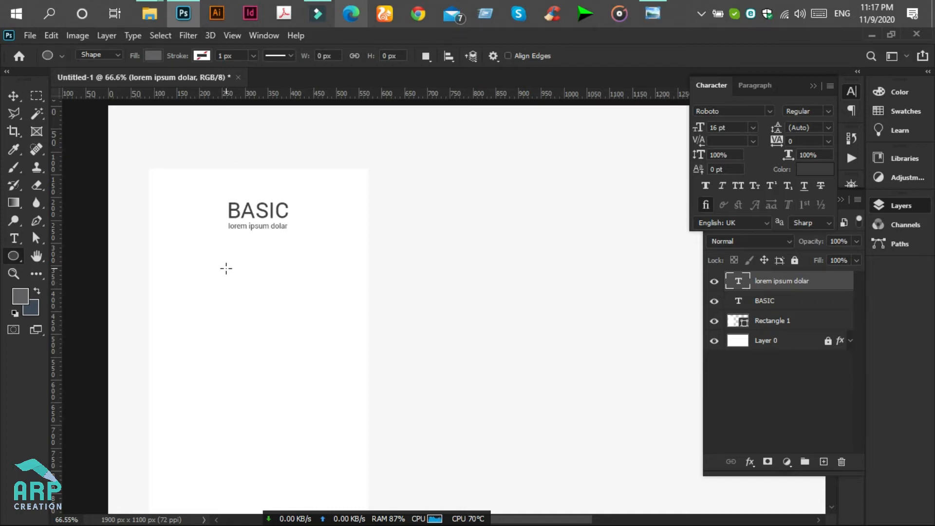
{"action": "left_click_drag", "start_coordinate": [226, 268], "coordinate": [298, 357]}
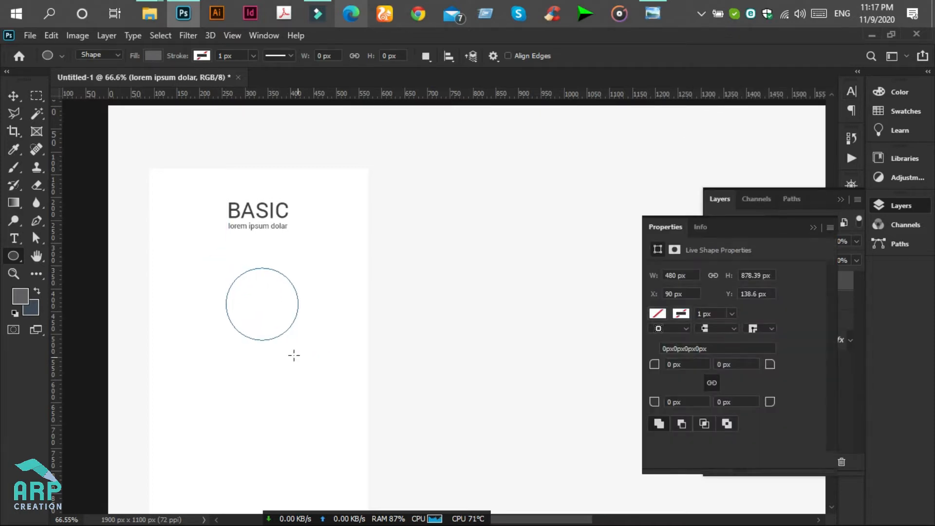
{"action": "key", "text": "ctrl+z"}
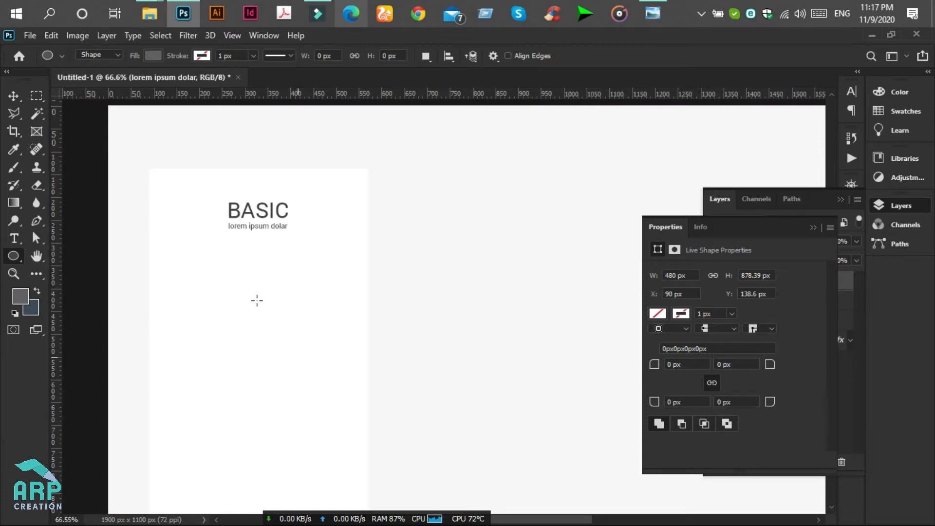
{"action": "key", "text": "ctrl+shift+z"}
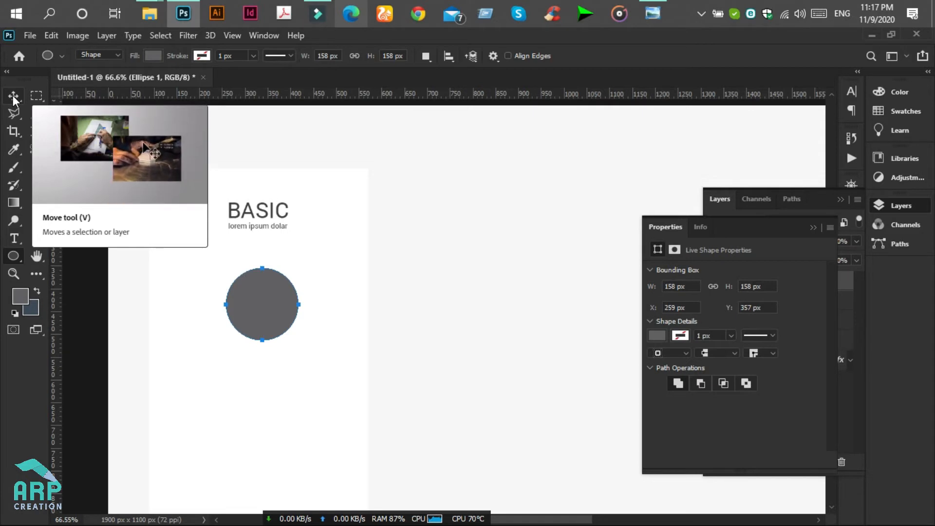
{"action": "left_click", "coordinate": [13, 95]}
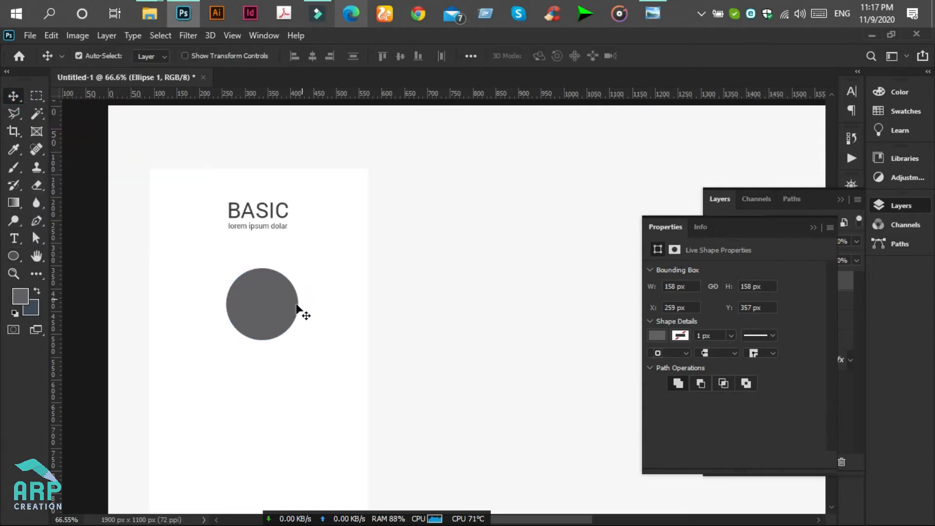
{"action": "left_click_drag", "start_coordinate": [270, 307], "coordinate": [267, 294]}
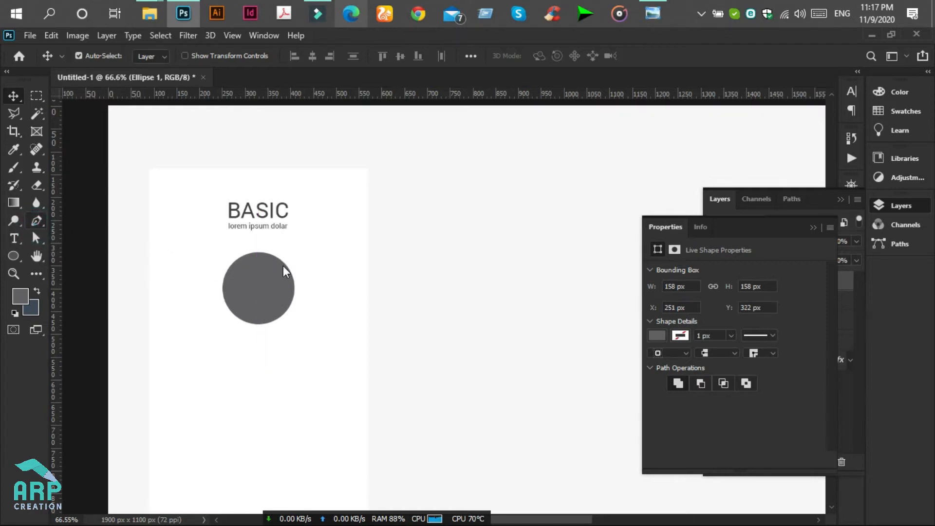
Draw a closed pointed shape about 89 × 81 px with the Pen tool over the circle's upper-right corner, just above the card's layer.
{"action": "scroll", "coordinate": [275, 260], "scroll_direction": "up", "scroll_amount": 3}
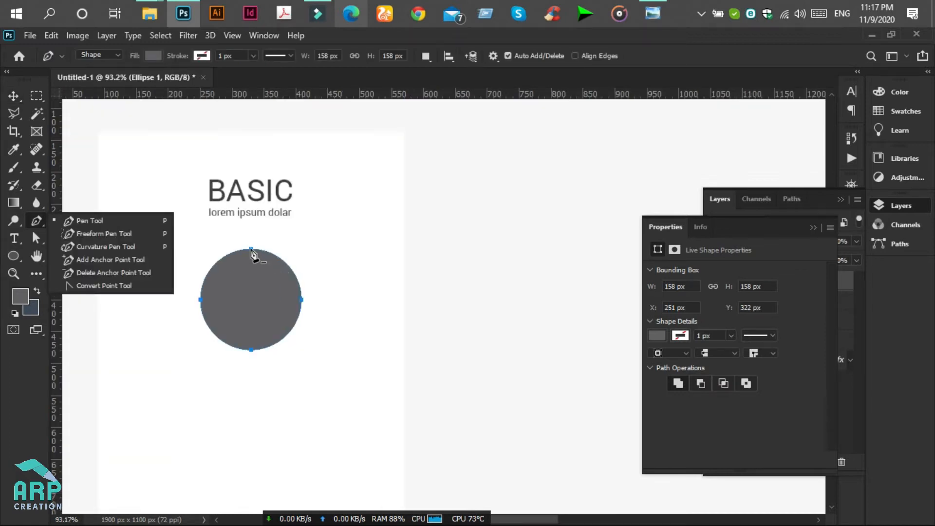
{"action": "left_click", "coordinate": [15, 96]}
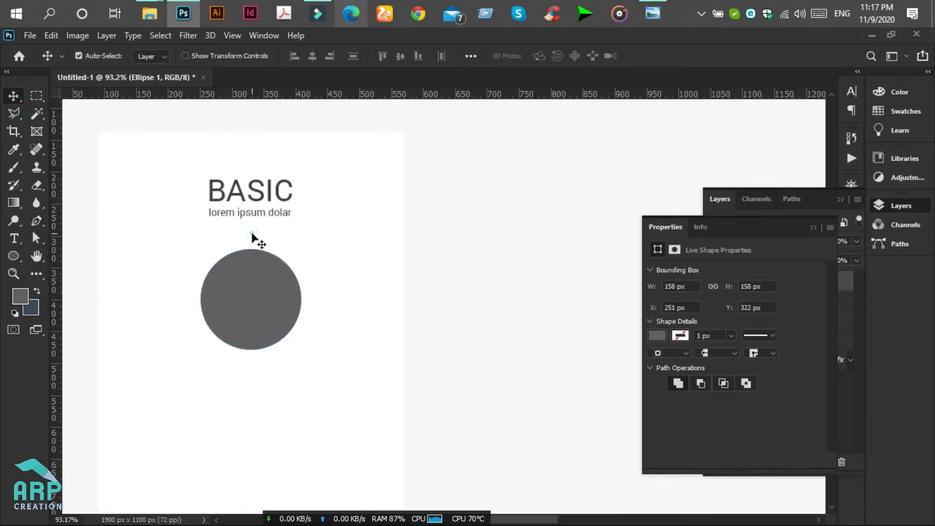
{"action": "left_click", "coordinate": [251, 232]}
{"action": "left_click", "coordinate": [35, 220]}
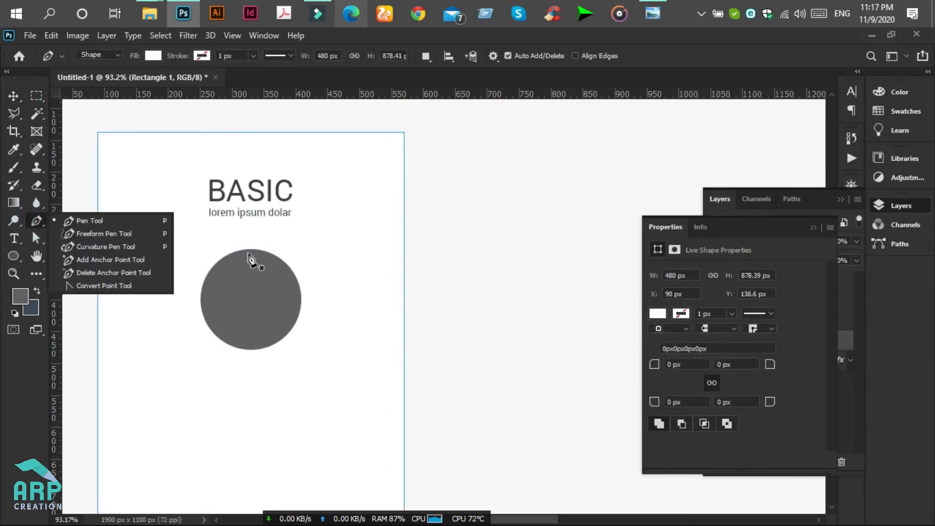
{"action": "left_click", "coordinate": [251, 249]}
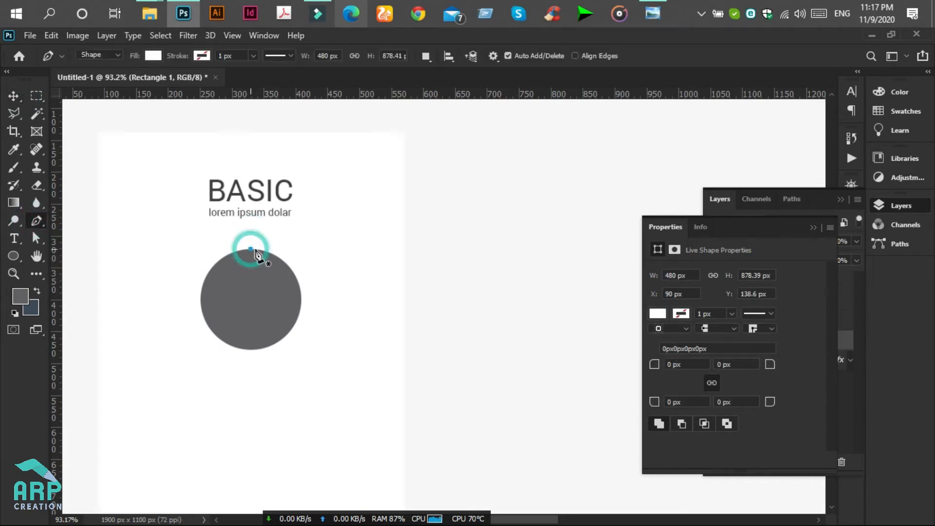
{"action": "left_click", "coordinate": [306, 250]}
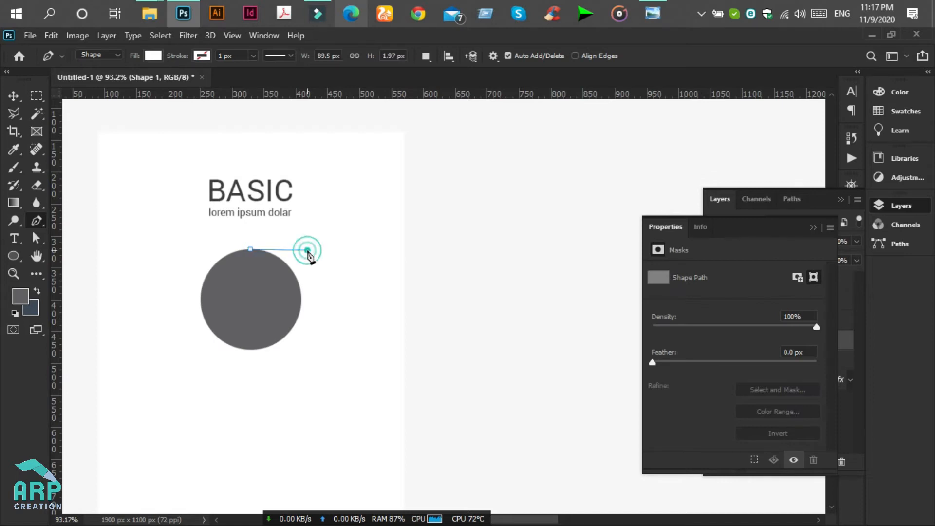
{"action": "left_click", "coordinate": [301, 301]}
{"action": "scroll", "coordinate": [271, 279], "scroll_direction": "up", "scroll_amount": 1}
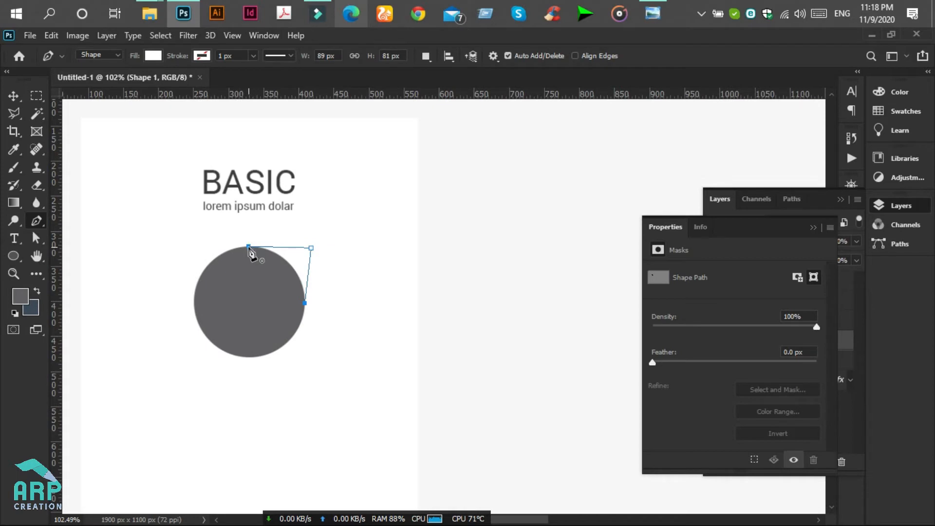
{"action": "left_click", "coordinate": [249, 247]}
Fill the pointed corner shape with light gray acacac.
{"action": "left_click", "coordinate": [153, 56]}
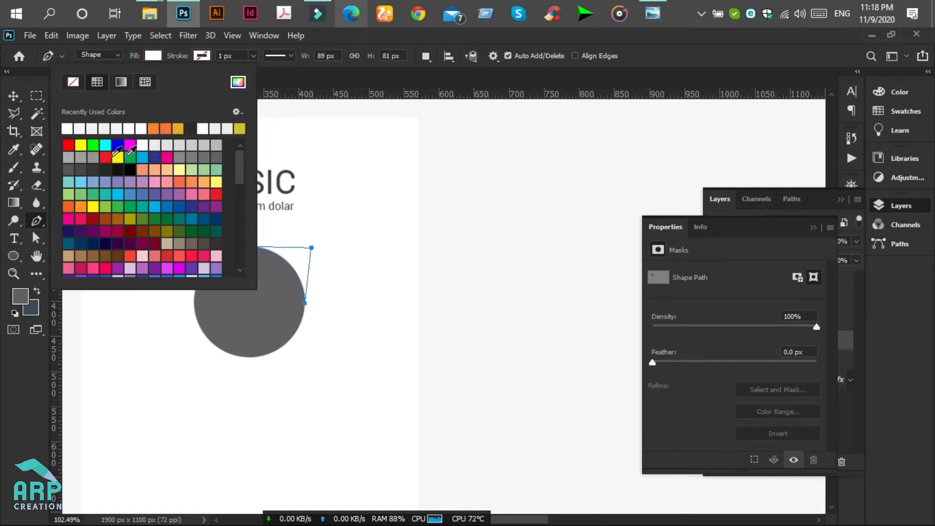
{"action": "left_click", "coordinate": [12, 97]}
{"action": "scroll", "coordinate": [312, 280], "scroll_direction": "up", "scroll_amount": 3}
{"action": "scroll", "coordinate": [306, 275], "scroll_direction": "up", "scroll_amount": 1}
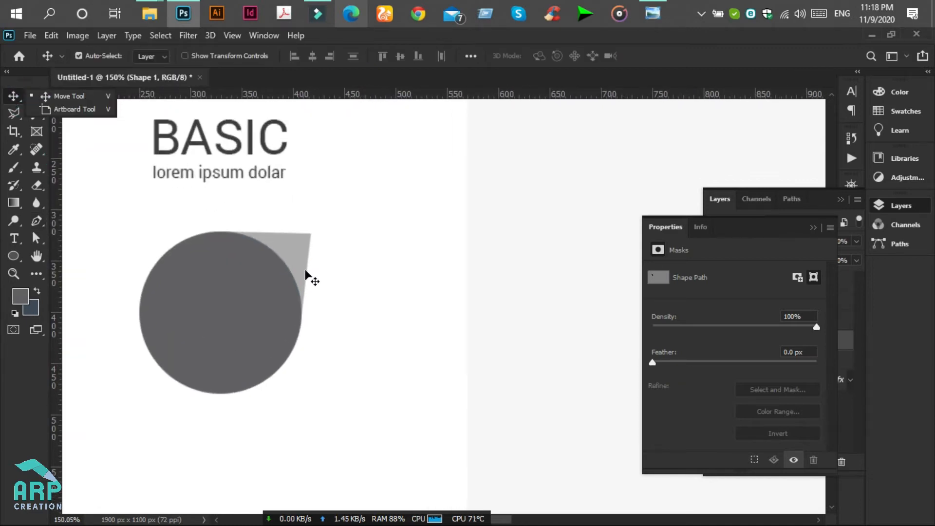
Recolor the corner shape to 606062 by sampling the circle's gray.
{"action": "left_click", "coordinate": [818, 225]}
{"action": "left_click", "coordinate": [743, 342]}
{"action": "double_click", "coordinate": [744, 342]}
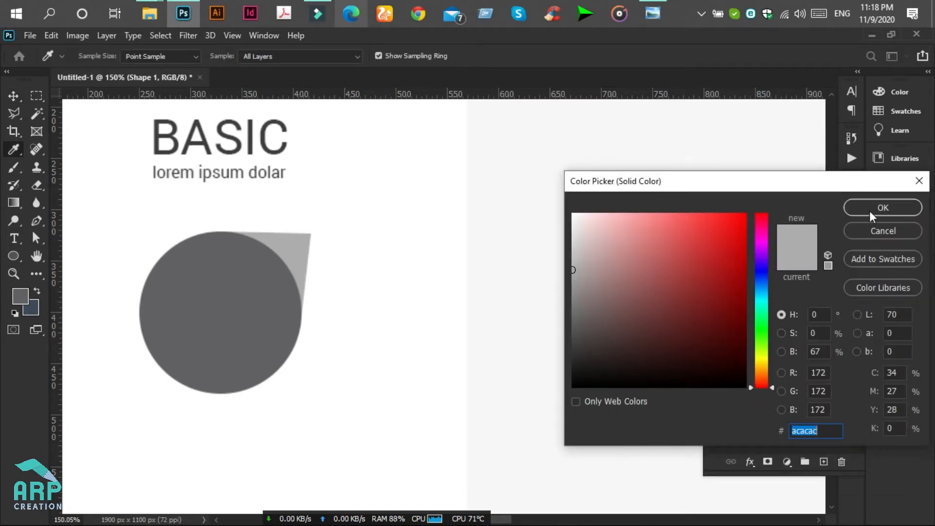
{"action": "left_click", "coordinate": [923, 187]}
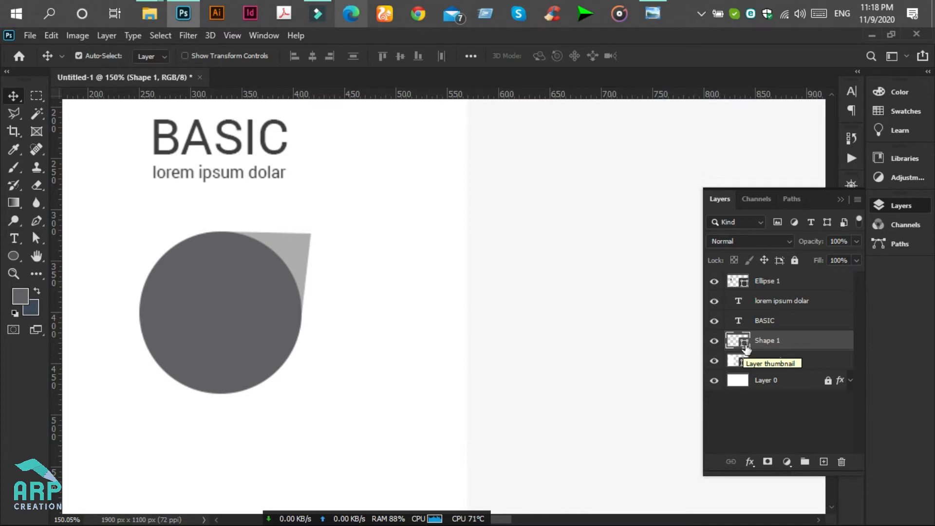
{"action": "double_click", "coordinate": [744, 342]}
{"action": "left_click", "coordinate": [257, 270]}
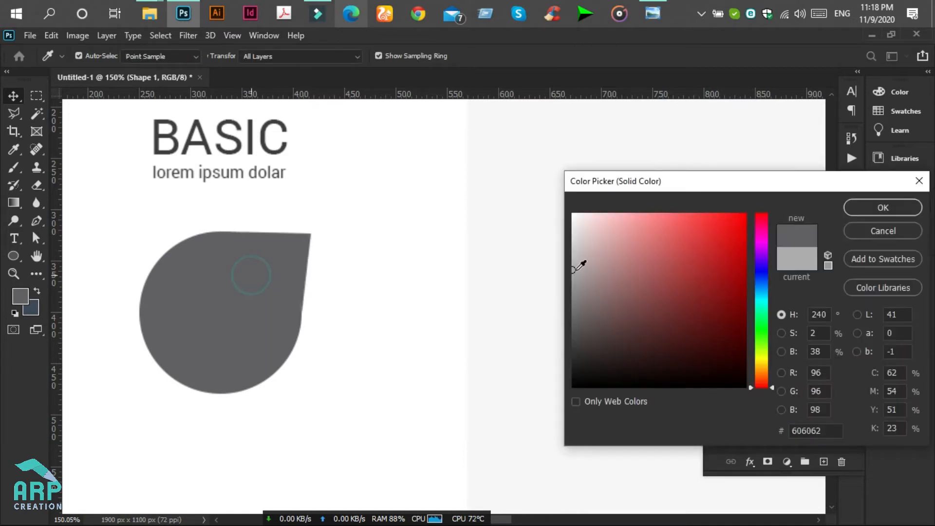
{"action": "left_click", "coordinate": [872, 207]}
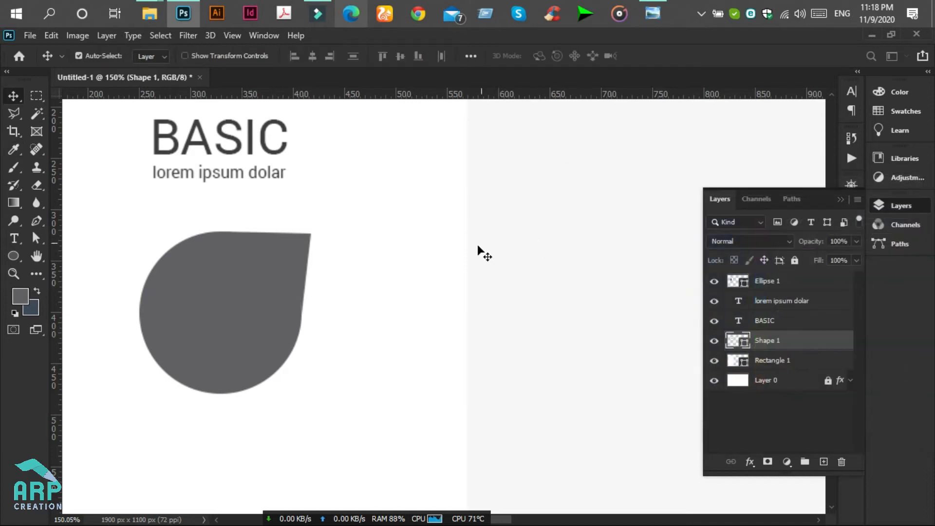
{"action": "left_click", "coordinate": [660, 9]}
{"action": "left_click", "coordinate": [660, 9]}
{"action": "scroll", "coordinate": [286, 210], "scroll_direction": "up", "scroll_amount": 2}
{"action": "left_click", "coordinate": [270, 256]}
{"action": "left_click", "coordinate": [36, 238]}
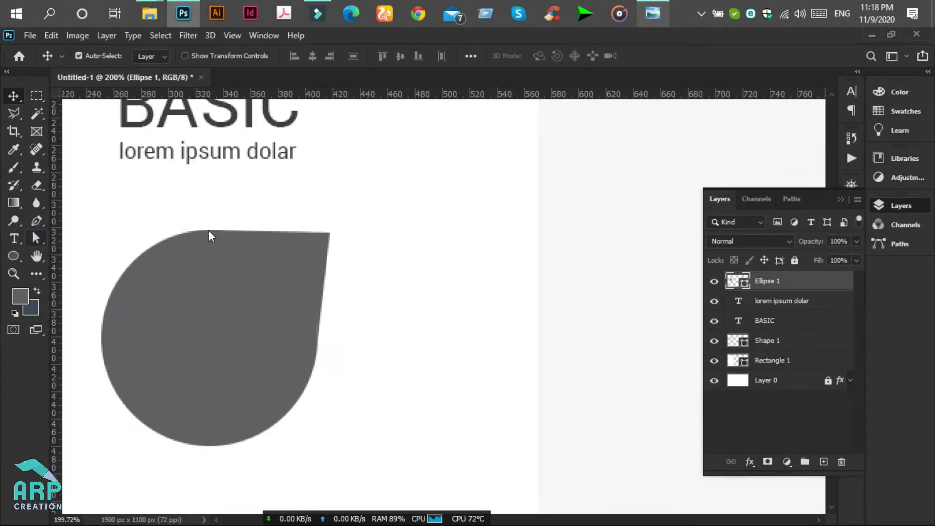
{"action": "left_click_drag", "start_coordinate": [210, 231], "coordinate": [214, 233]}
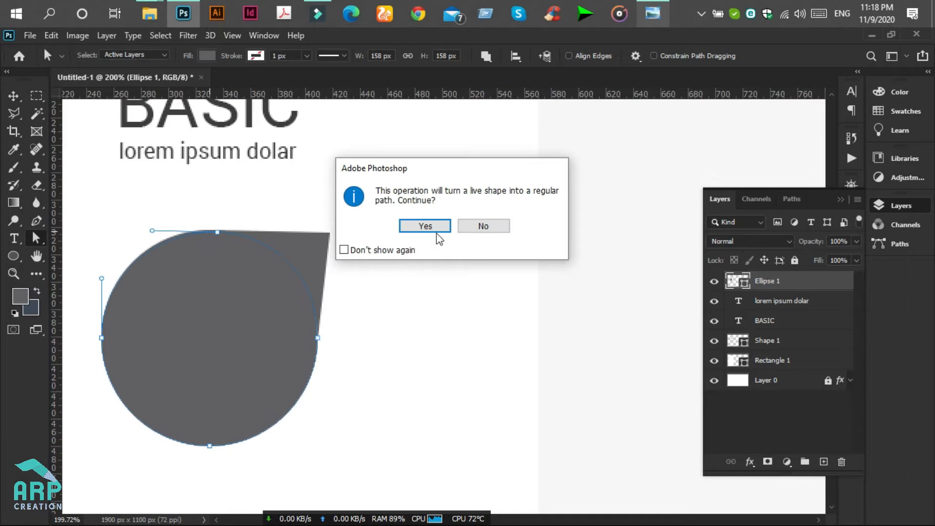
{"action": "left_click", "coordinate": [482, 229]}
{"action": "left_click", "coordinate": [293, 245]}
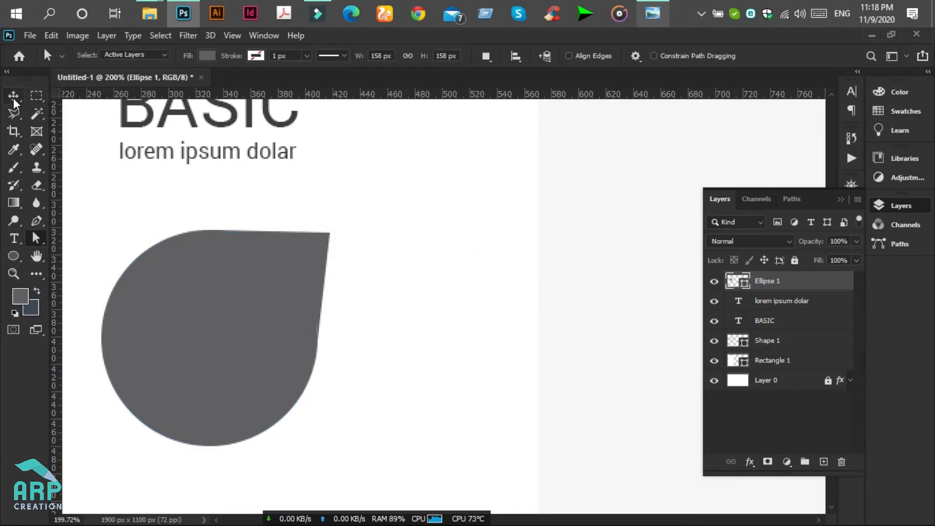
Move the corner shape's outer anchor point slightly inward and up, levelling the top edge and making the shape 84 px wide.
{"action": "left_click", "coordinate": [14, 98]}
{"action": "left_click", "coordinate": [292, 247]}
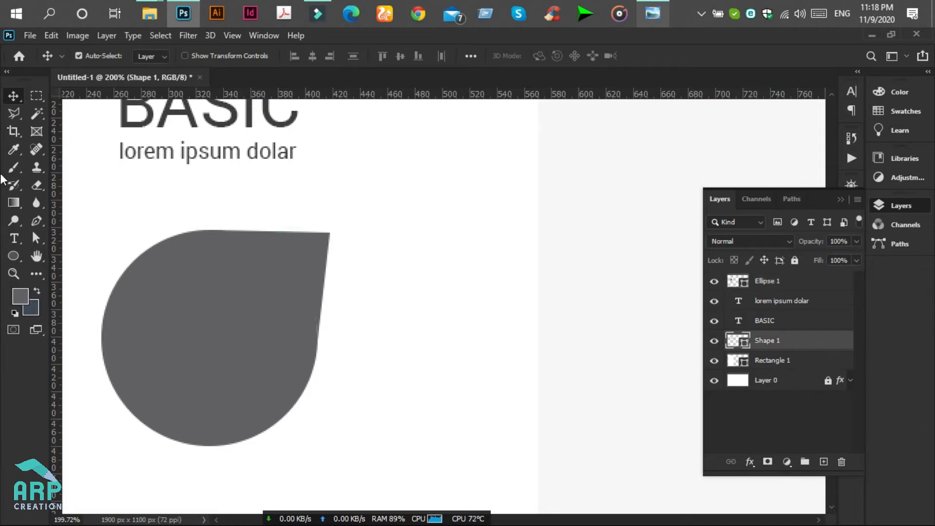
{"action": "left_click", "coordinate": [36, 238]}
{"action": "left_click", "coordinate": [237, 230]}
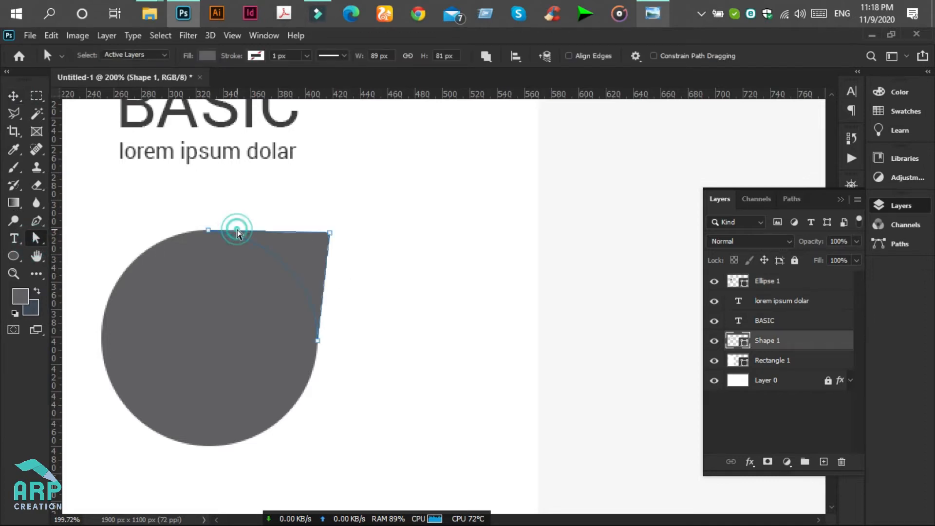
{"action": "scroll", "coordinate": [209, 231], "scroll_direction": "up", "scroll_amount": 2}
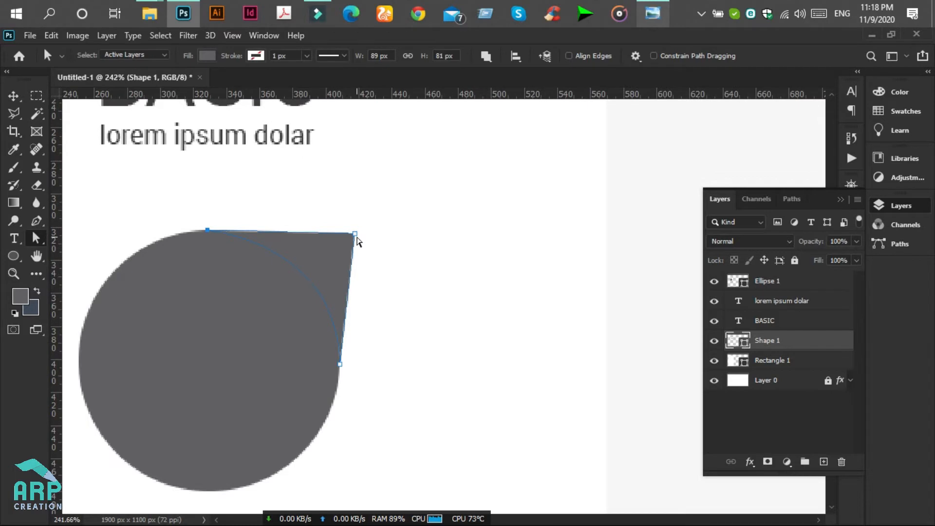
{"action": "left_click_drag", "start_coordinate": [348, 233], "coordinate": [346, 229]}
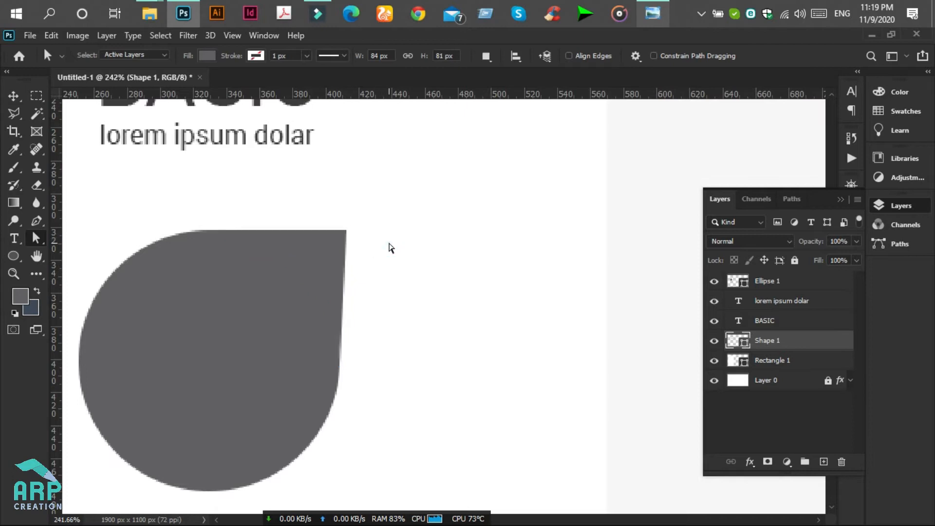
{"action": "scroll", "coordinate": [389, 246], "scroll_direction": "down", "scroll_amount": 5}
{"action": "scroll", "coordinate": [388, 247], "scroll_direction": "down", "scroll_amount": 2}
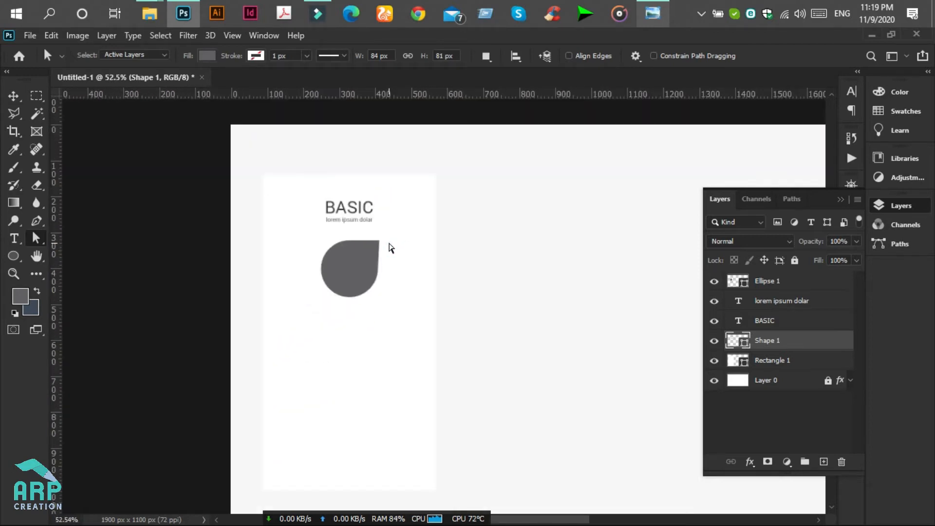
{"action": "left_click", "coordinate": [13, 96]}
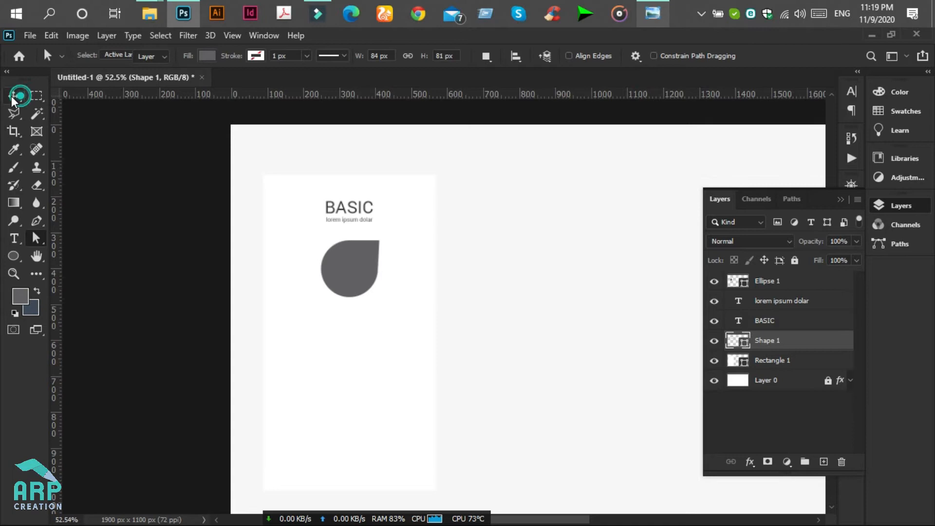
{"action": "scroll", "coordinate": [386, 271], "scroll_direction": "up", "scroll_amount": 3}
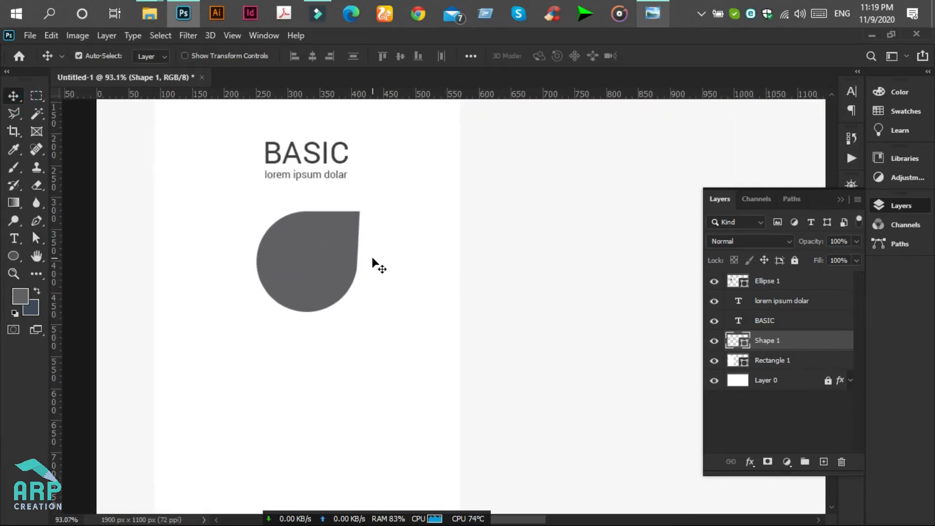
Check the badge against the reference image and combine the circle and corner shape layers with Unite Shapes.
{"action": "left_click", "coordinate": [667, 7]}
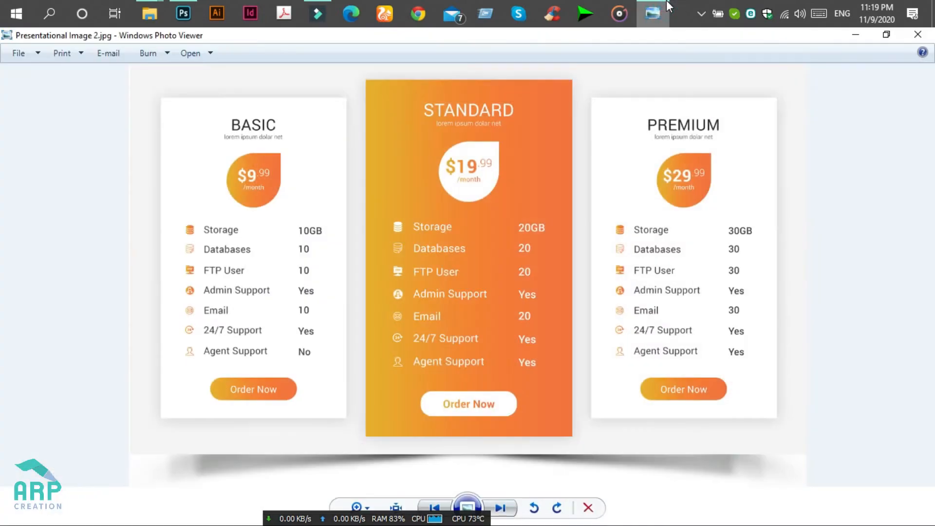
{"action": "left_click", "coordinate": [667, 7]}
{"action": "scroll", "coordinate": [372, 265], "scroll_direction": "down", "scroll_amount": 2}
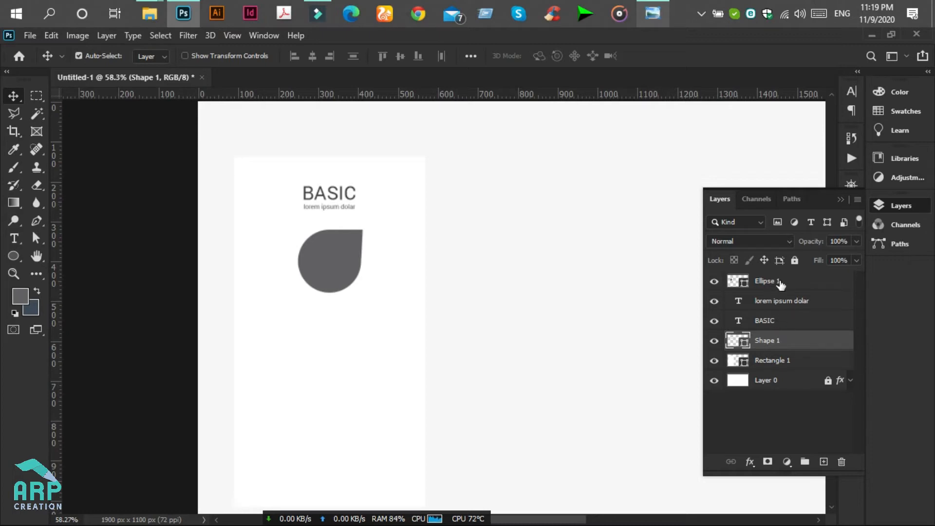
{"action": "left_click", "coordinate": [778, 284], "text": "ctrl"}
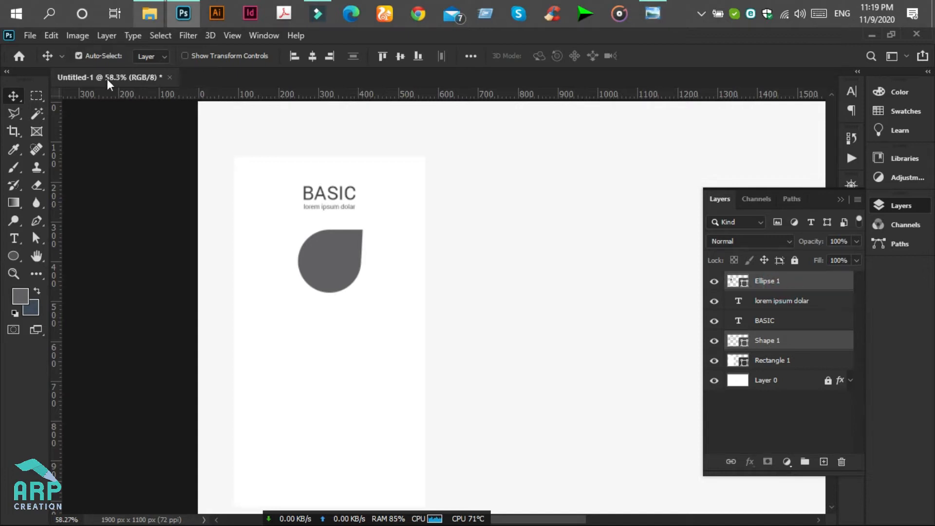
{"action": "left_click", "coordinate": [105, 35]}
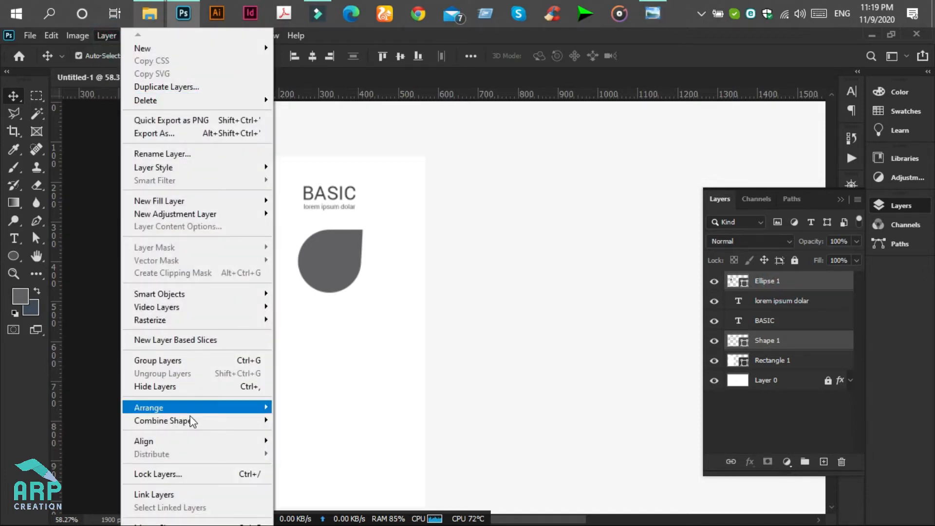
{"action": "mouse_move", "coordinate": [192, 427]}
{"action": "left_click", "coordinate": [311, 419]}
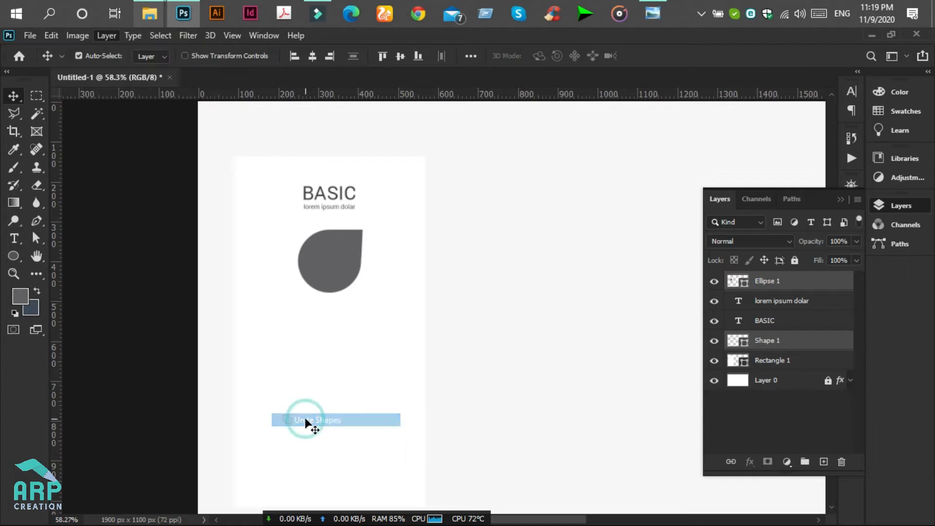
Apply a linear yellow-to-orange Gradient Overlay to the united teardrop badge layer.
{"action": "scroll", "coordinate": [337, 251], "scroll_direction": "up", "scroll_amount": 1}
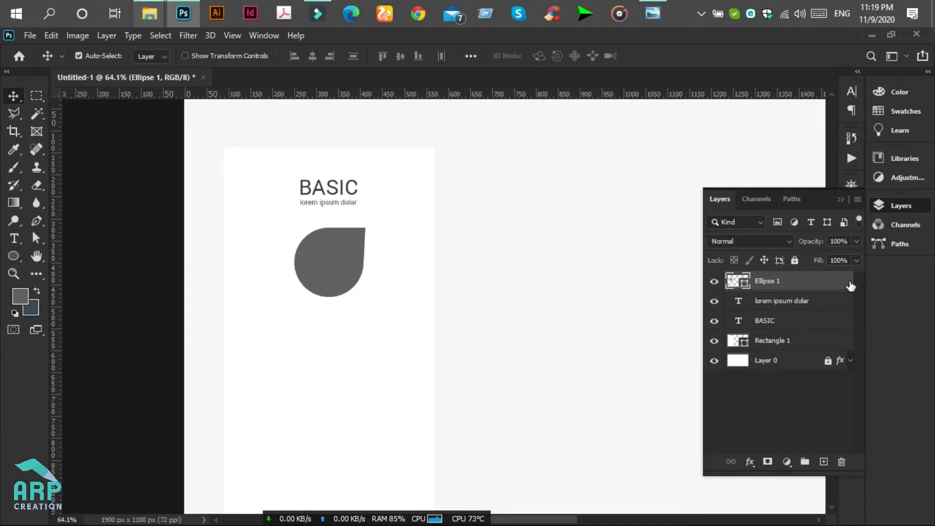
{"action": "left_click", "coordinate": [849, 285]}
{"action": "double_click", "coordinate": [850, 285]}
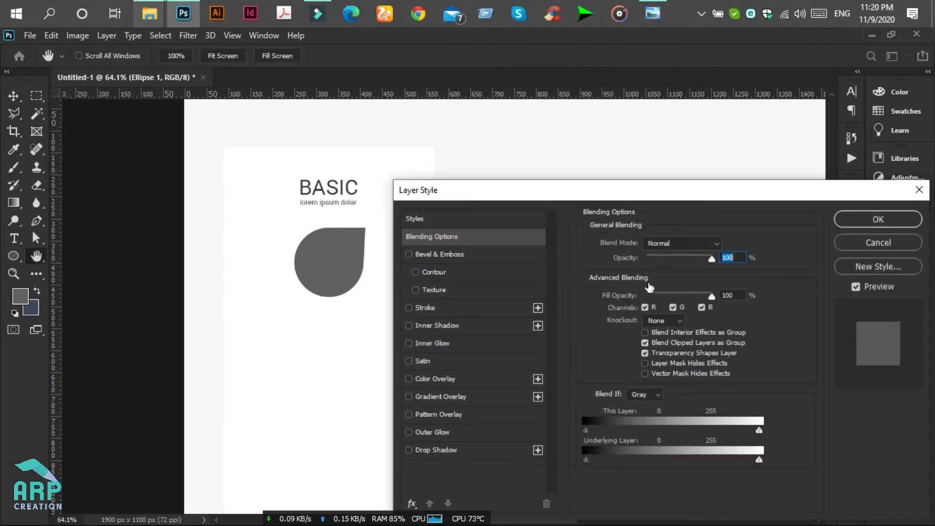
{"action": "left_click", "coordinate": [431, 397]}
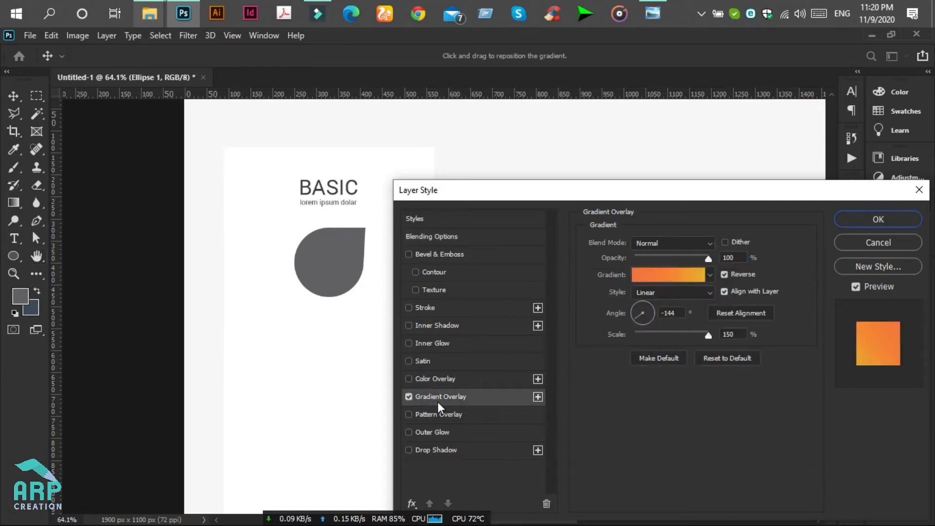
Edit the badge's gradient and set its starting color stop to e7ae25.
{"action": "left_click", "coordinate": [678, 274]}
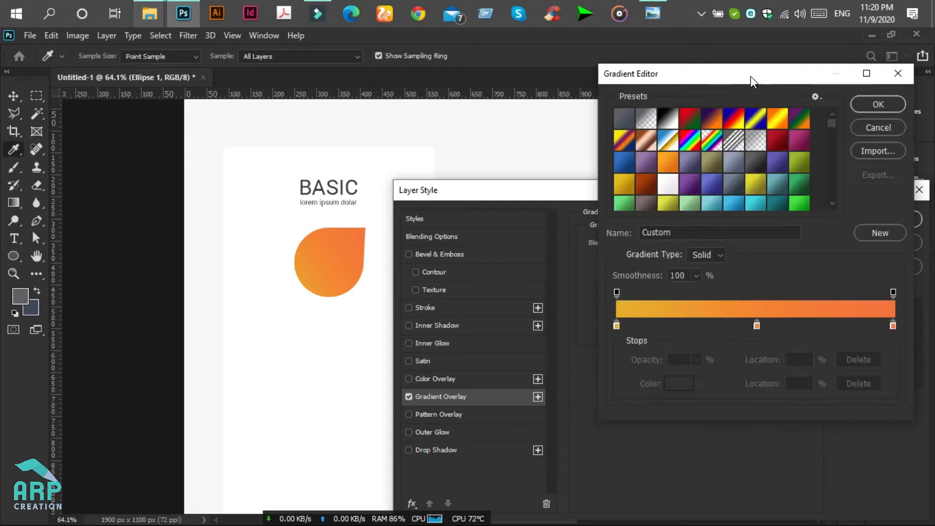
{"action": "left_click_drag", "start_coordinate": [751, 80], "coordinate": [682, 83]}
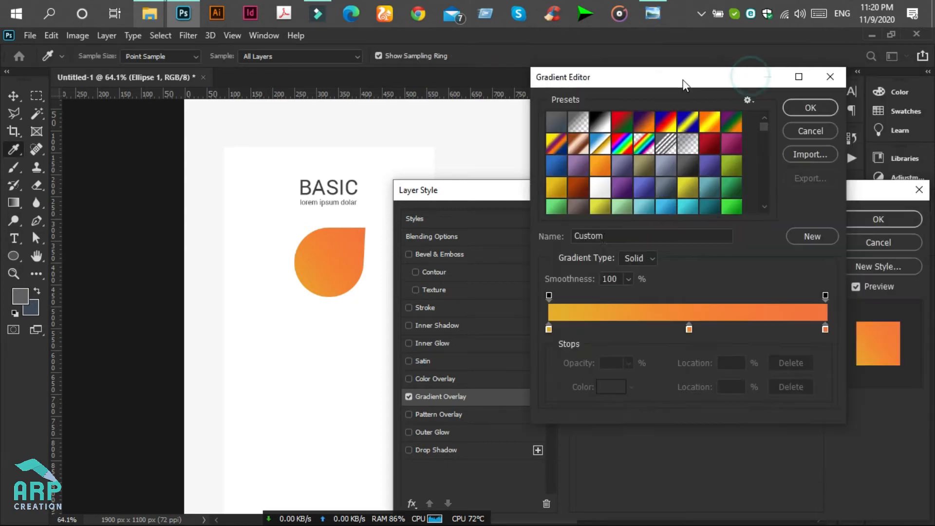
{"action": "double_click", "coordinate": [549, 330]}
{"action": "left_click", "coordinate": [822, 421]}
{"action": "left_click", "coordinate": [823, 431]}
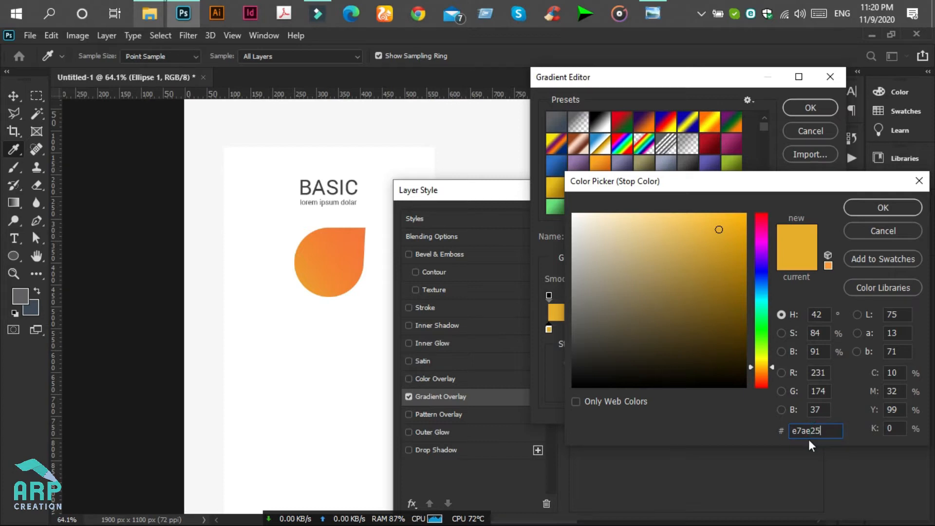
{"action": "left_click", "coordinate": [883, 210]}
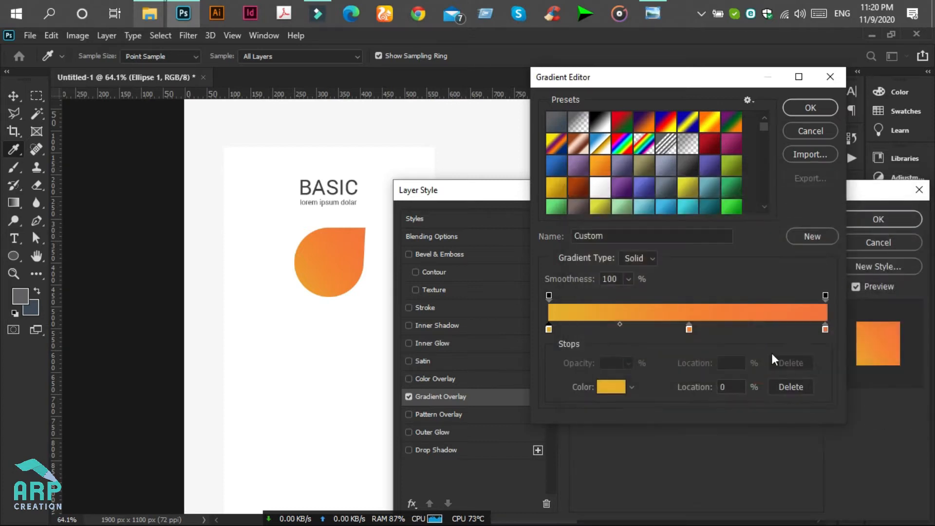
Set the badge gradient's end color stop to f3733b.
{"action": "left_click", "coordinate": [825, 330]}
{"action": "double_click", "coordinate": [825, 330]}
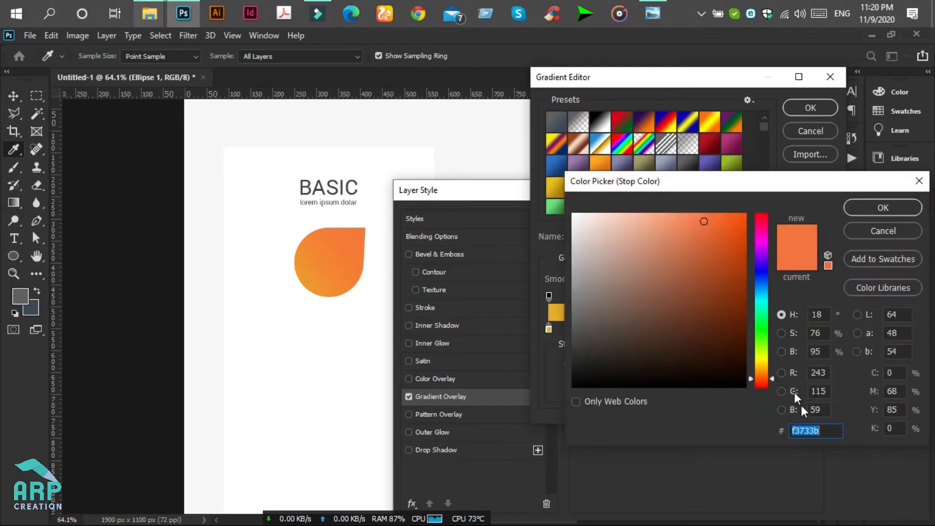
{"action": "left_click", "coordinate": [828, 423]}
{"action": "left_click", "coordinate": [830, 435]}
{"action": "left_click", "coordinate": [882, 207]}
Set the gradient's middle color stop at 51% to f4832f and apply the Gradient Overlay to the badge.
{"action": "left_click", "coordinate": [689, 329]}
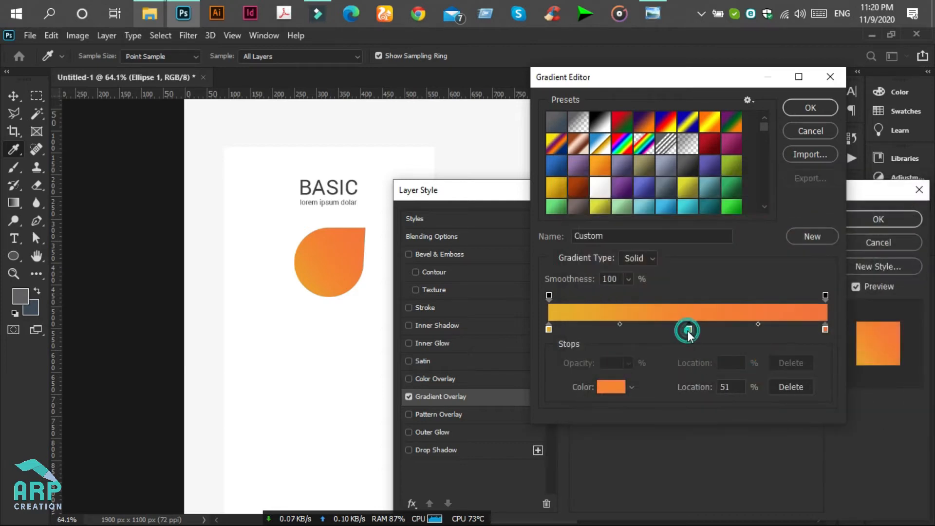
{"action": "double_click", "coordinate": [688, 330]}
{"action": "left_click", "coordinate": [821, 431]}
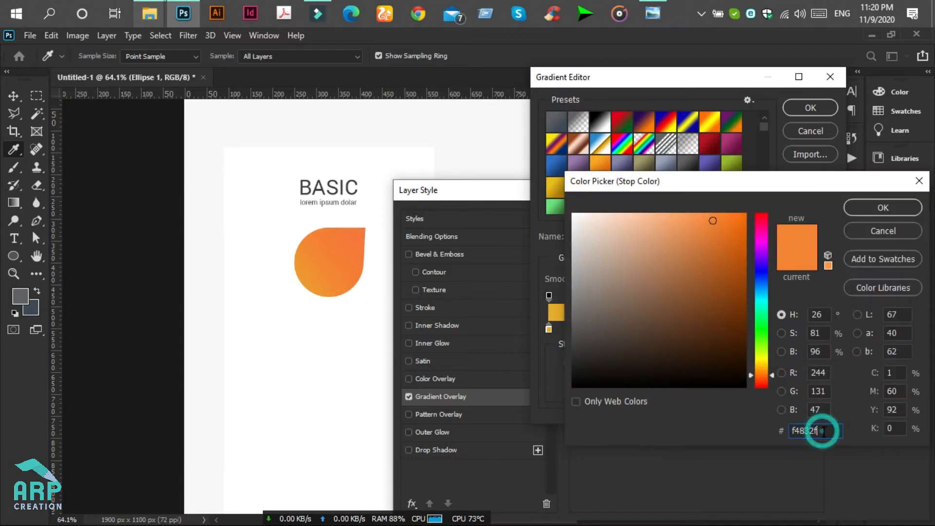
{"action": "left_click", "coordinate": [887, 207]}
{"action": "left_click", "coordinate": [811, 108]}
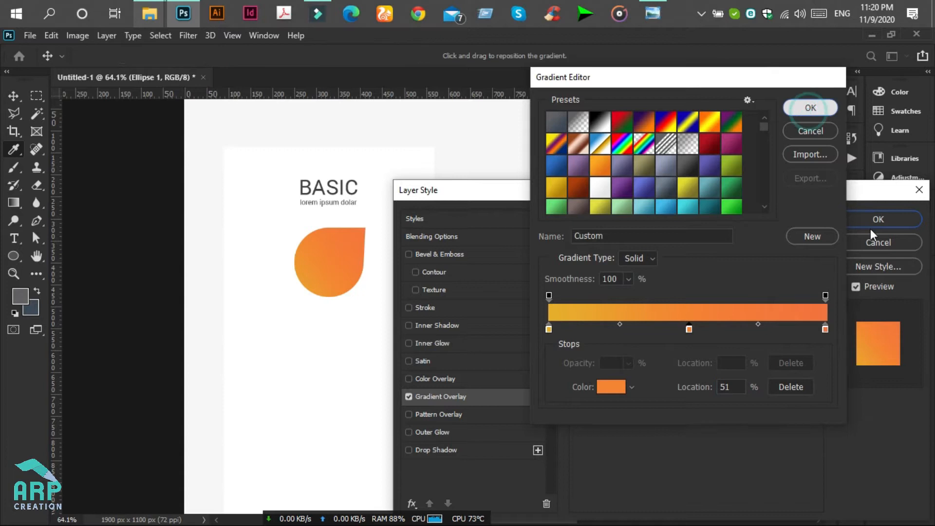
{"action": "left_click", "coordinate": [878, 219]}
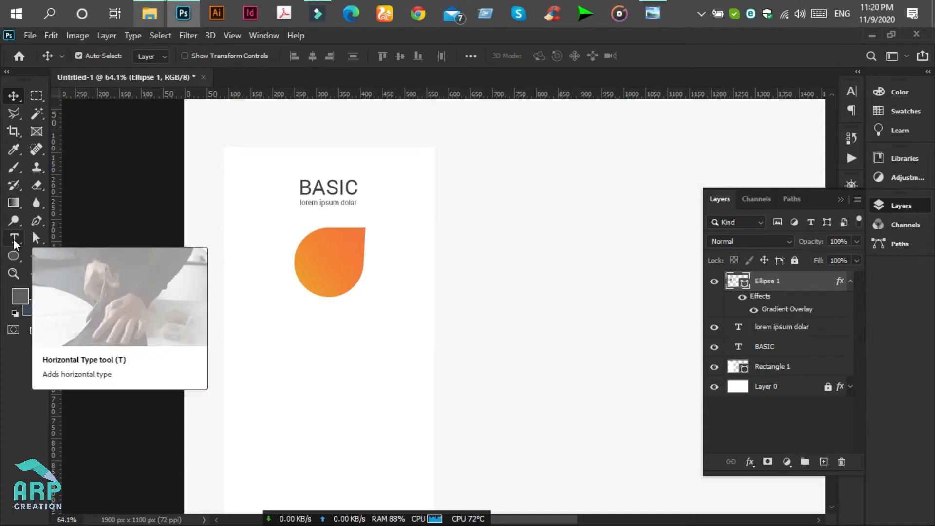
Add the price text "$9.99" in Roboto Regular at 60 pt and move it onto the teardrop badge.
{"action": "left_click", "coordinate": [14, 239]}
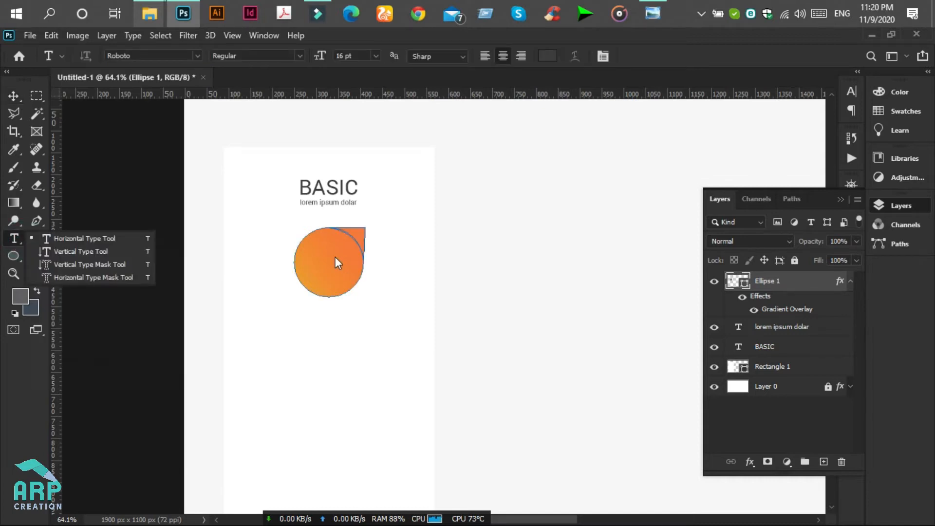
{"action": "left_click", "coordinate": [397, 224]}
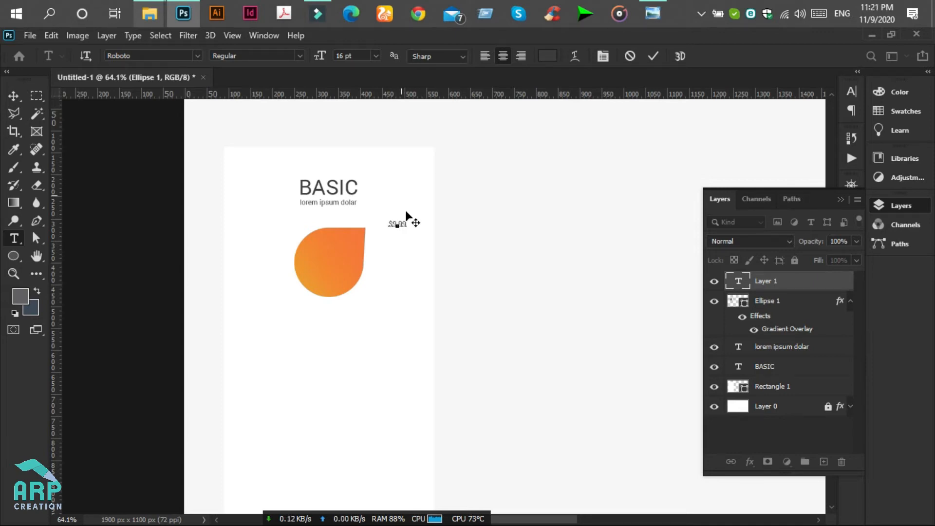
{"action": "scroll", "coordinate": [408, 239], "scroll_direction": "up", "scroll_amount": 1}
{"action": "left_click_drag", "start_coordinate": [404, 222], "coordinate": [378, 221]}
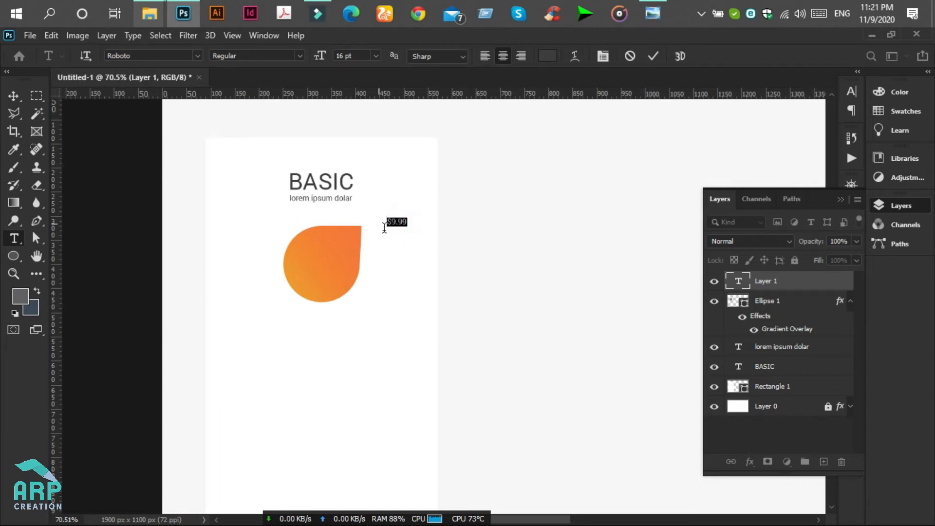
{"action": "left_click", "coordinate": [375, 55]}
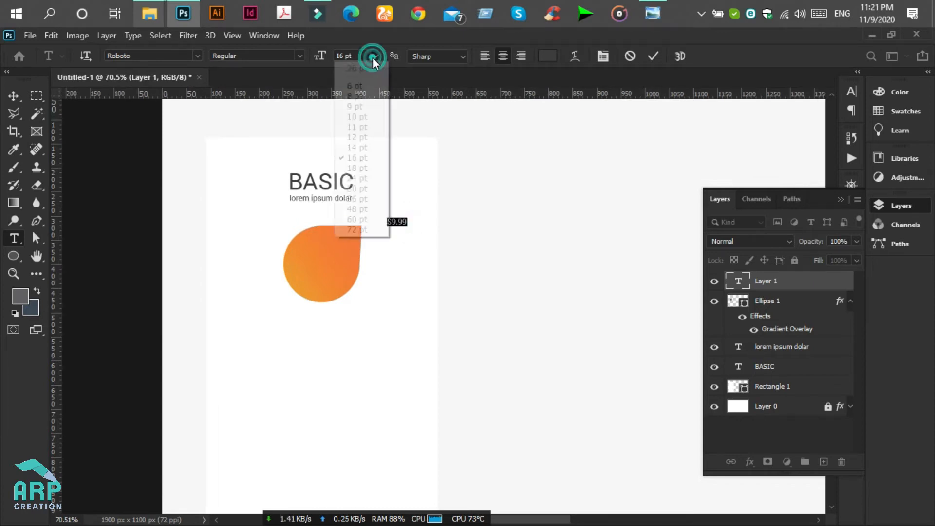
{"action": "left_click", "coordinate": [354, 220]}
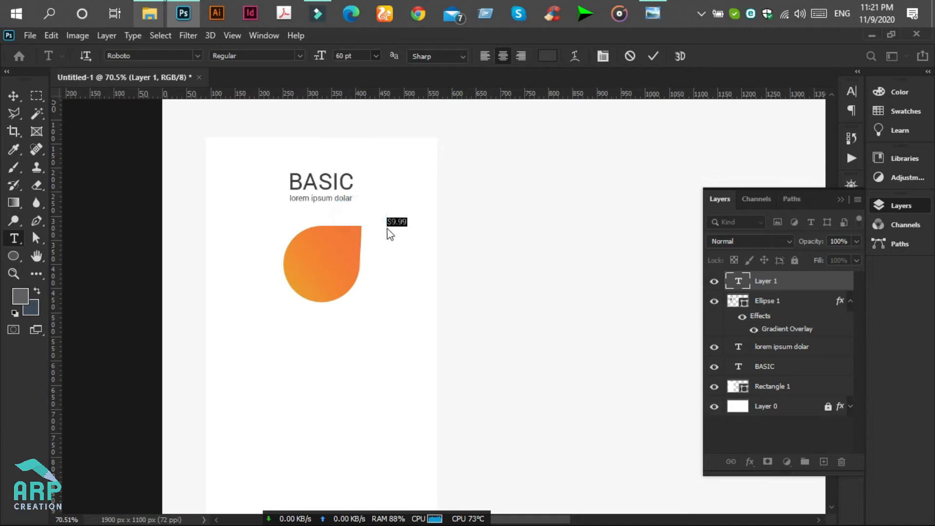
{"action": "left_click", "coordinate": [412, 253]}
{"action": "left_click_drag", "start_coordinate": [412, 252], "coordinate": [355, 307]}
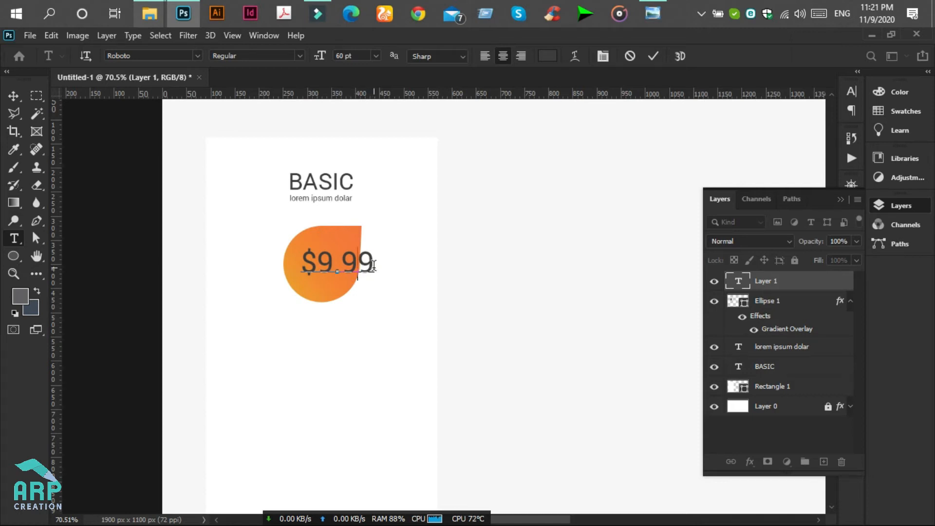
Change the "$9.99" price text color to white, sampled from the card background.
{"action": "mouse_move", "coordinate": [373, 265]}
{"action": "left_mouse_down"}
{"action": "mouse_move", "coordinate": [294, 266]}
{"action": "mouse_move", "coordinate": [375, 267]}
{"action": "left_mouse_up"}
{"action": "left_click", "coordinate": [293, 266]}
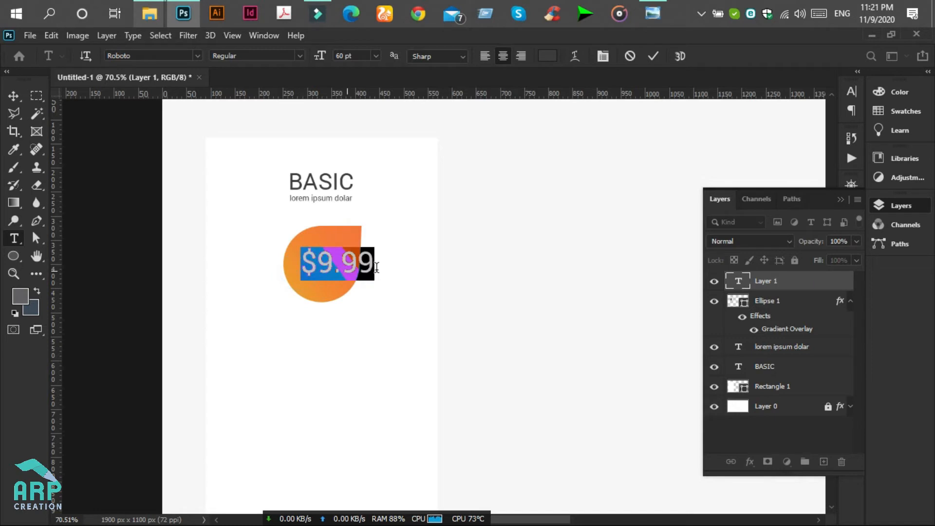
{"action": "left_click", "coordinate": [546, 55]}
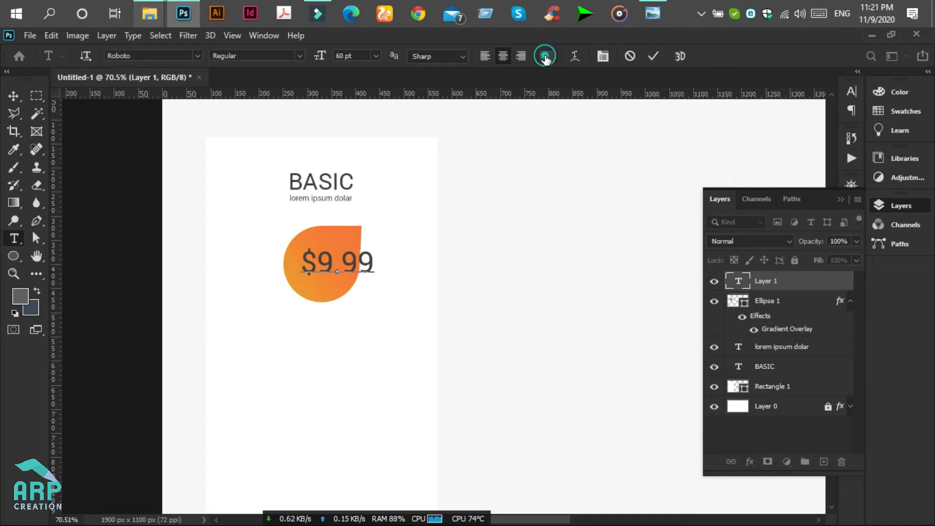
{"action": "left_click", "coordinate": [454, 205]}
{"action": "left_click", "coordinate": [417, 206]}
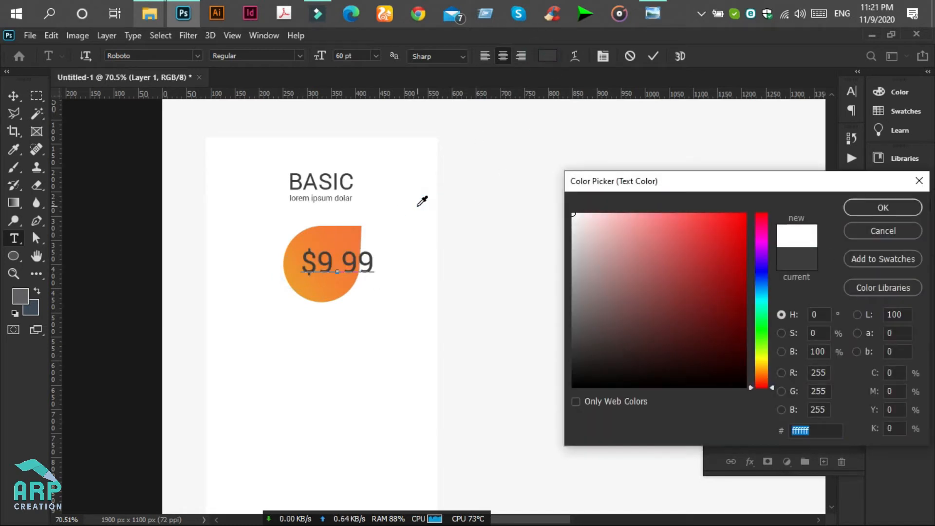
{"action": "left_click", "coordinate": [869, 208]}
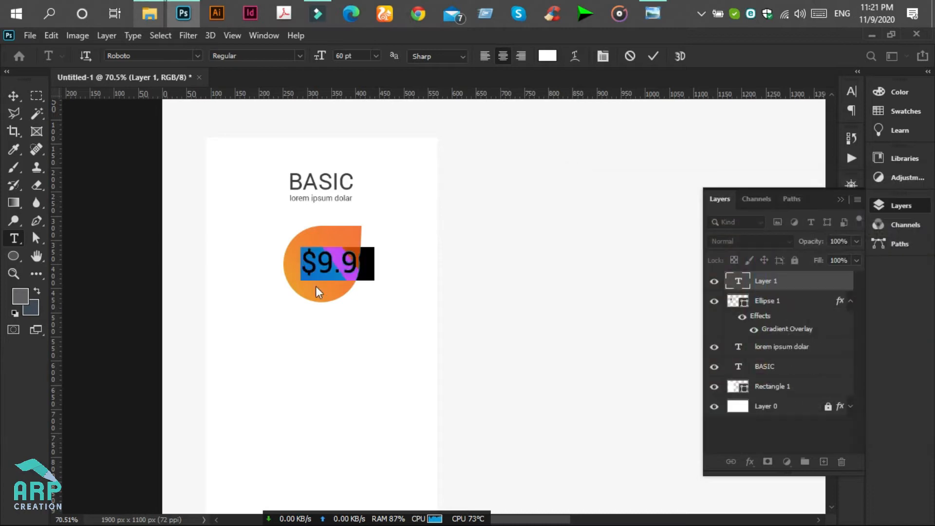
Compare the price with the reference image and shift the "$9.99" text so it fits across the badge.
{"action": "left_click", "coordinate": [649, 14]}
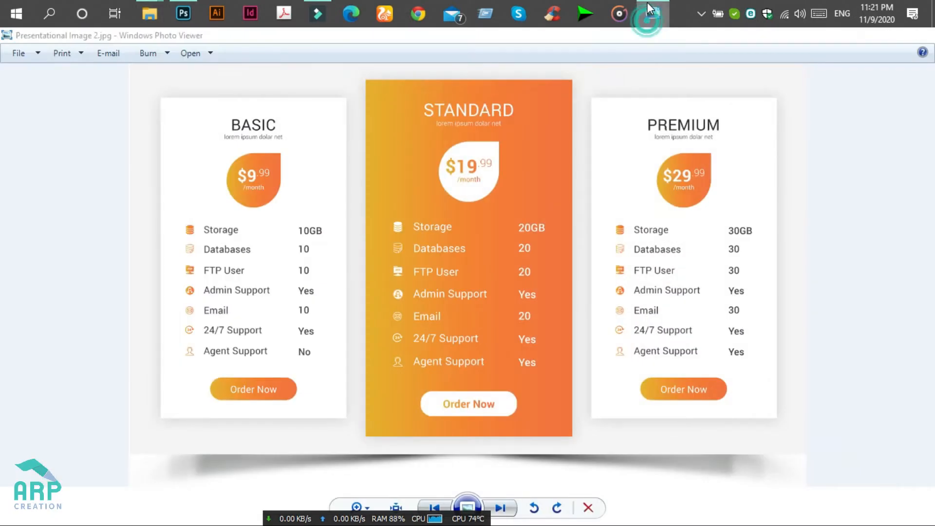
{"action": "left_click", "coordinate": [652, 14]}
{"action": "left_click", "coordinate": [331, 261]}
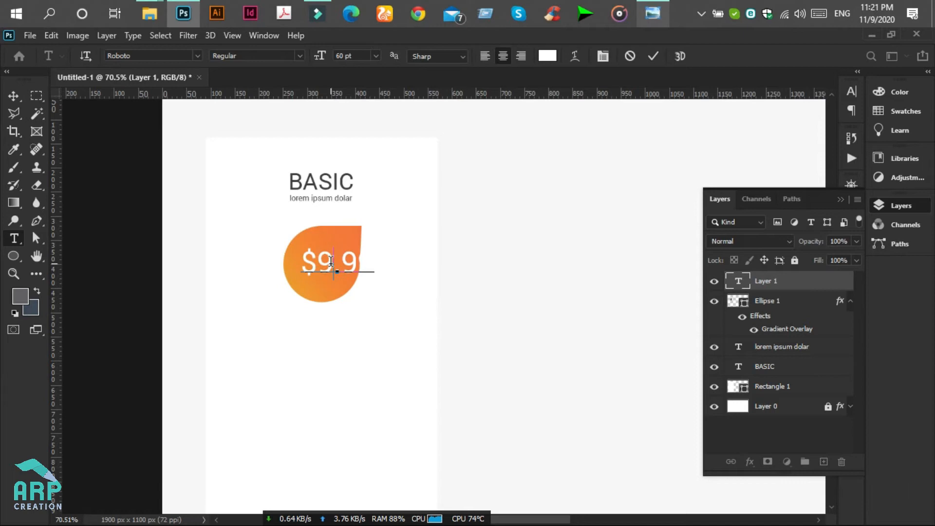
{"action": "scroll", "coordinate": [331, 261], "scroll_direction": "up", "scroll_amount": 1}
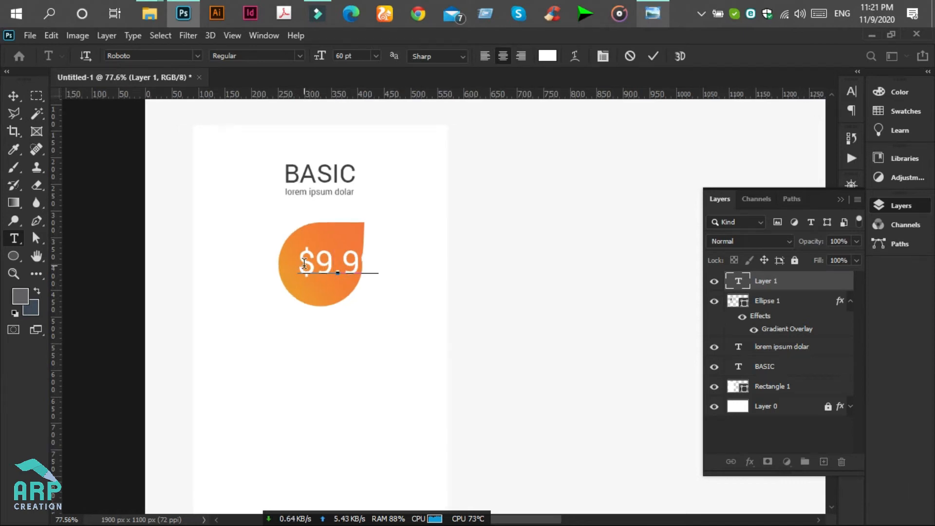
{"action": "left_click_drag", "start_coordinate": [319, 304], "coordinate": [299, 306]}
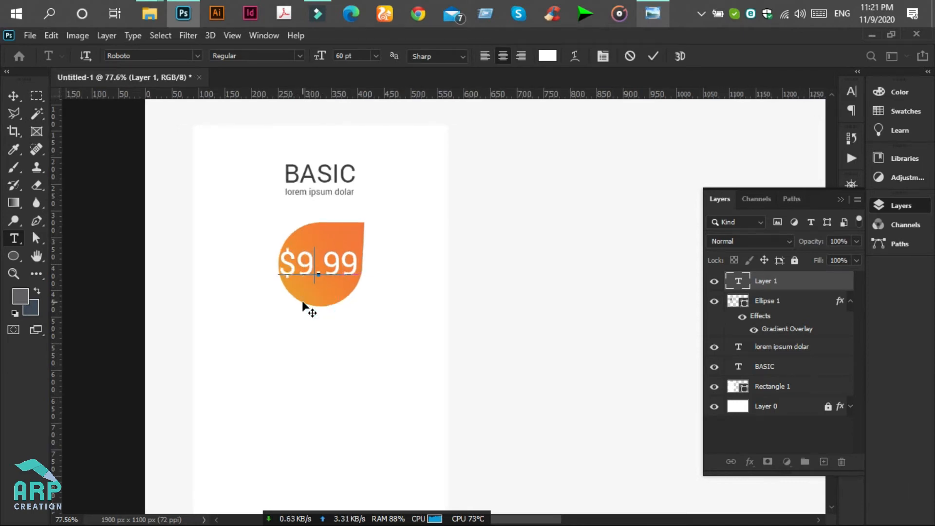
Set the whole "$9.99" price text to the Roboto Bold style.
{"action": "left_click_drag", "start_coordinate": [270, 262], "coordinate": [367, 269]}
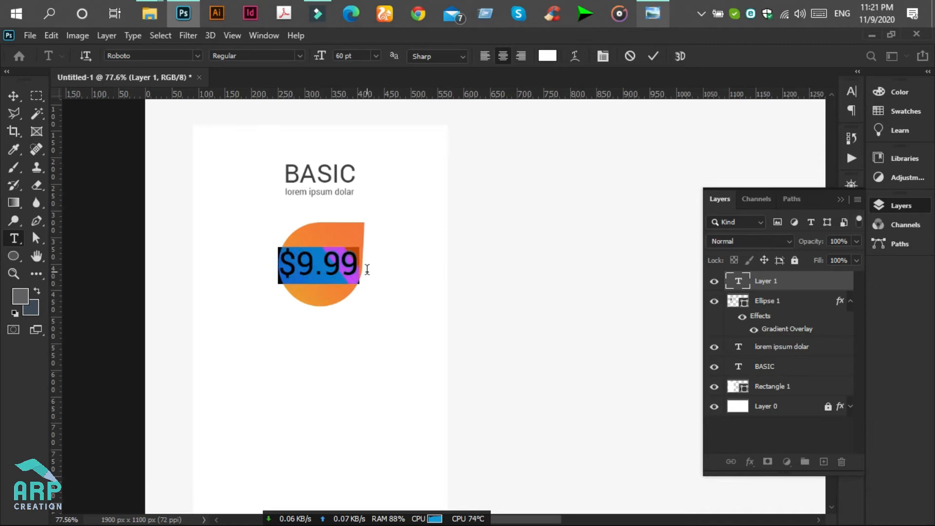
{"action": "left_click", "coordinate": [299, 52]}
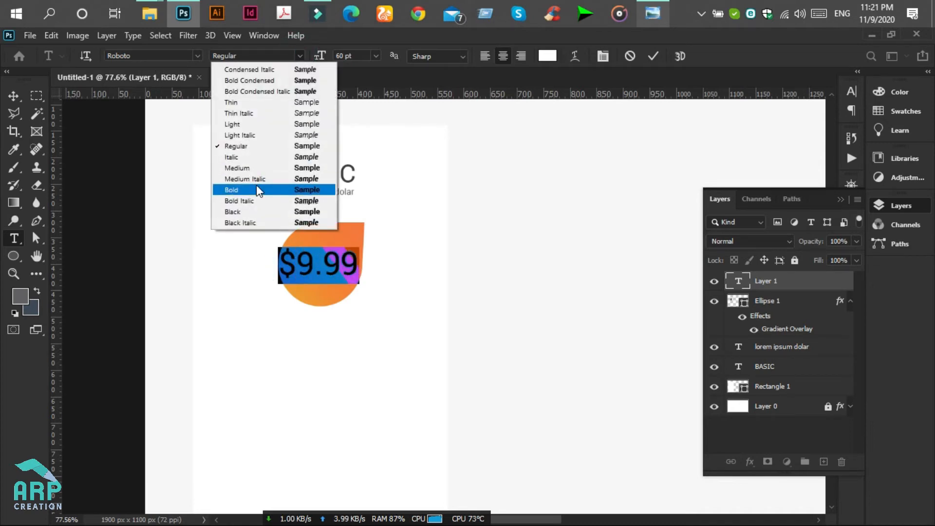
{"action": "left_click", "coordinate": [253, 192]}
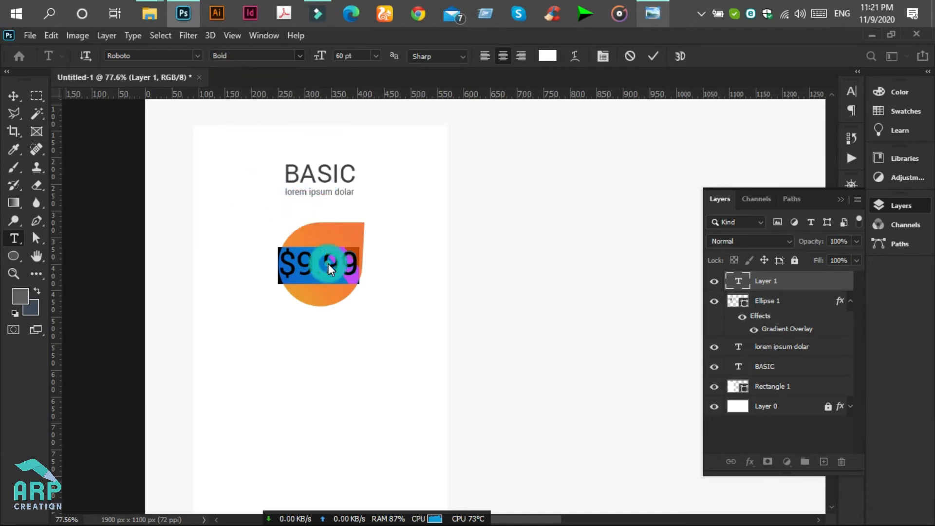
Format the ".99" part of the price text as superscript.
{"action": "left_click", "coordinate": [322, 269]}
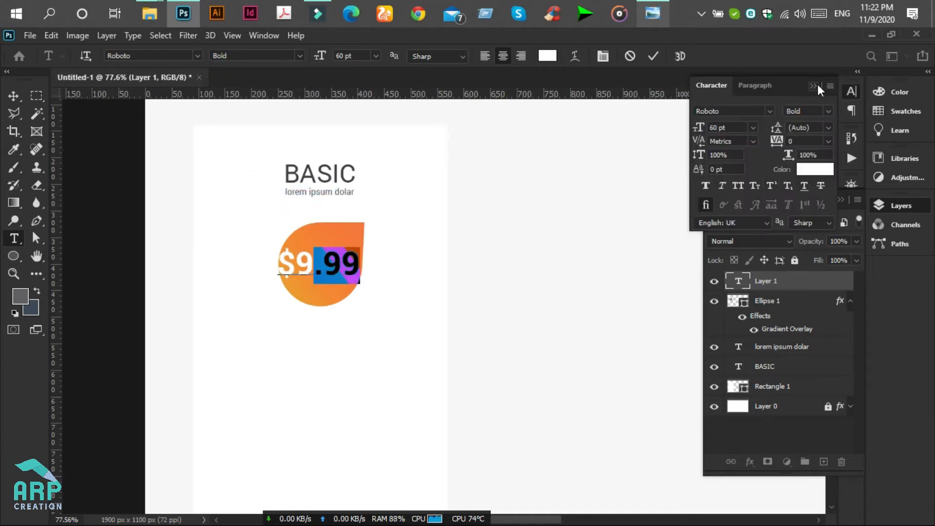
{"action": "left_click", "coordinate": [818, 84]}
{"action": "left_click", "coordinate": [341, 265]}
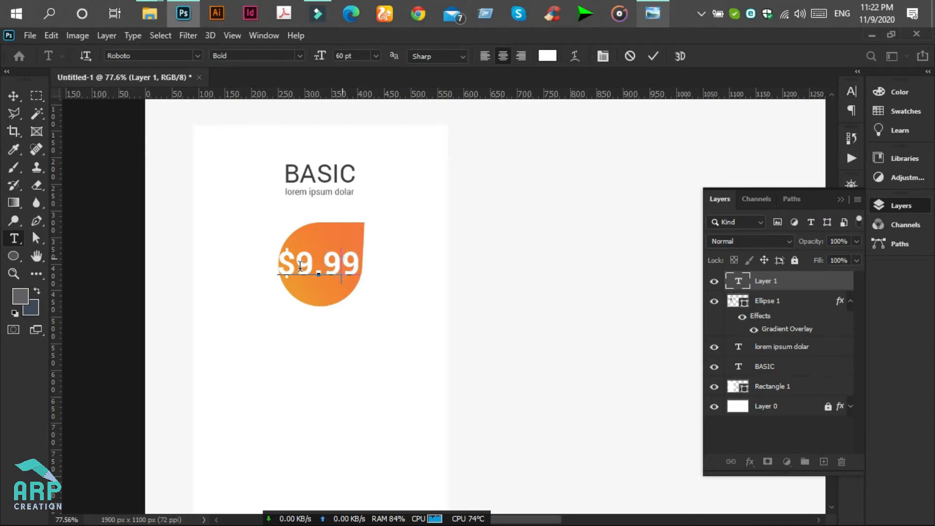
{"action": "left_click_drag", "start_coordinate": [316, 265], "coordinate": [359, 265]}
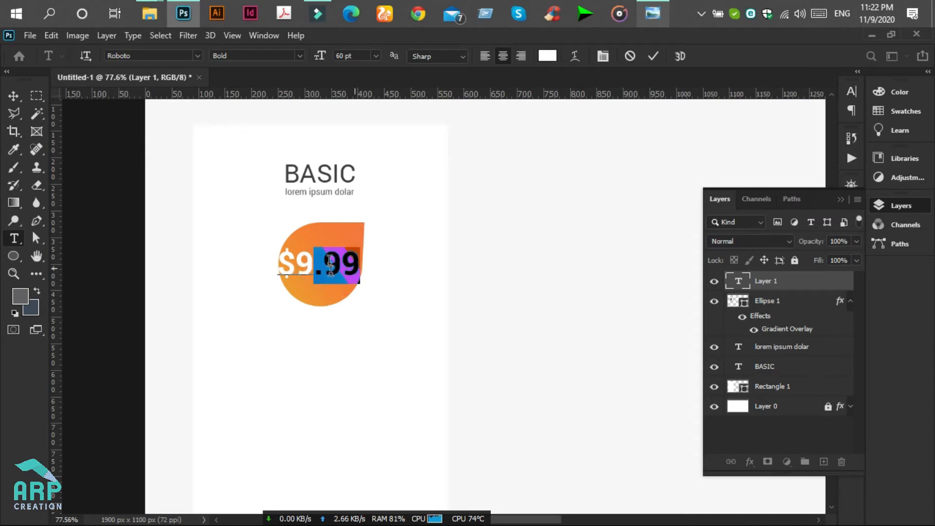
{"action": "left_click", "coordinate": [852, 92]}
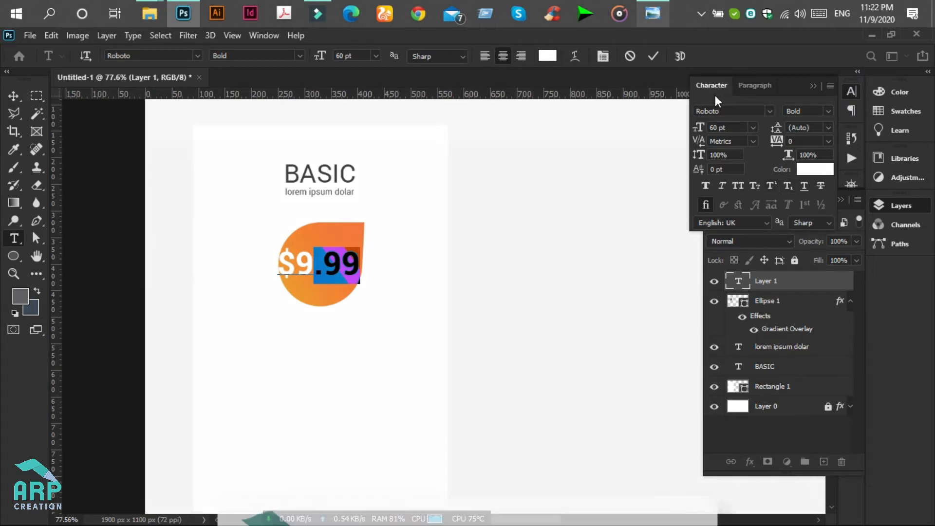
{"action": "left_click", "coordinate": [774, 187]}
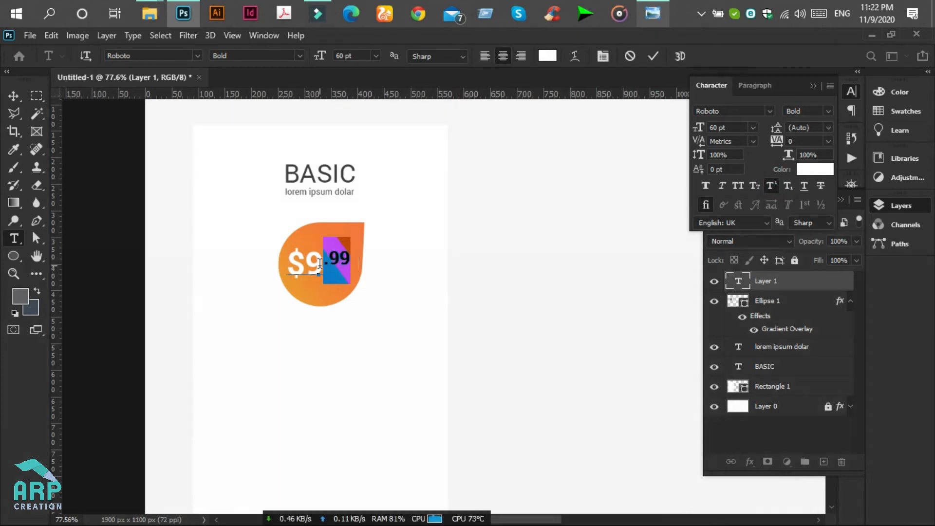
Nudge the price text slightly up and to the right within the badge and commit the text edit.
{"action": "left_click", "coordinate": [320, 264]}
{"action": "left_click_drag", "start_coordinate": [330, 295], "coordinate": [333, 292]}
{"action": "left_click", "coordinate": [14, 95]}
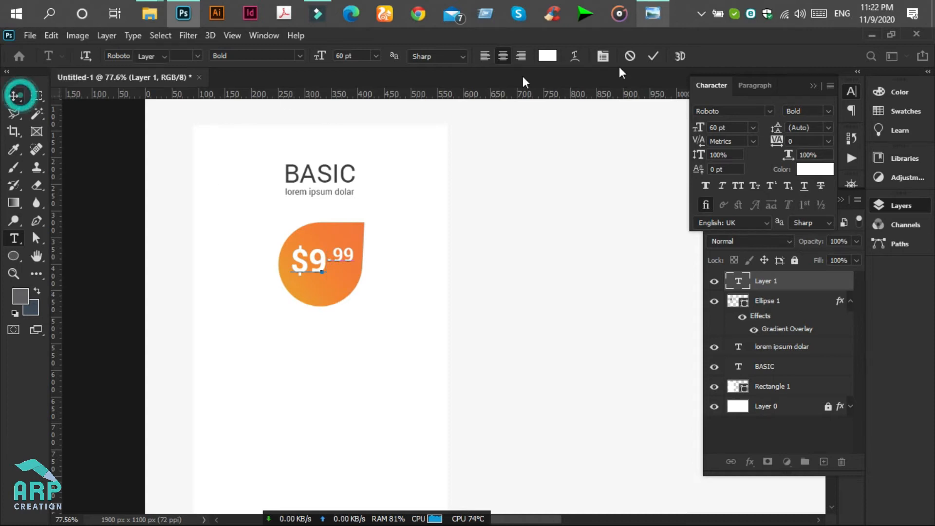
Check the reference image, duplicate the "lorem ipsum dolar" subtitle below the price, and stack the copy above the Ellipse 1 badge layer.
{"action": "left_click", "coordinate": [653, 15]}
{"action": "left_click", "coordinate": [653, 15]}
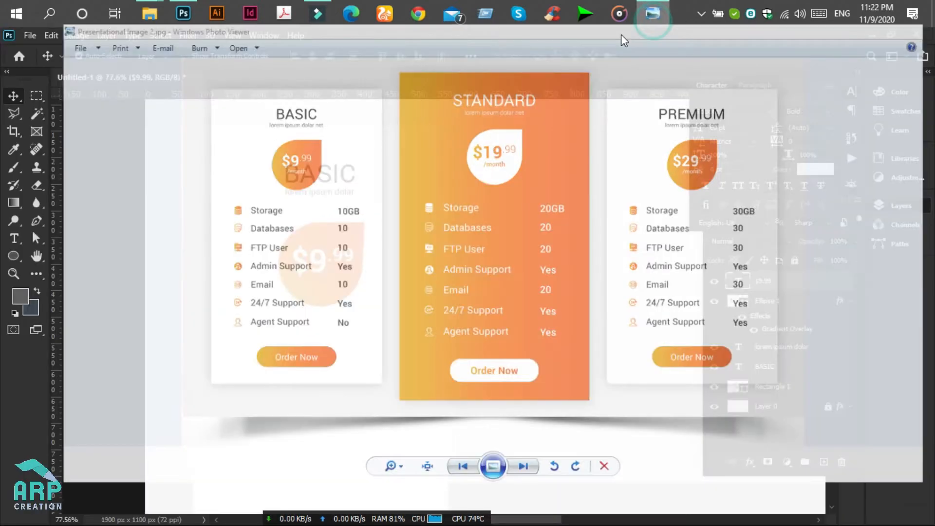
{"action": "left_click", "coordinate": [321, 197]}
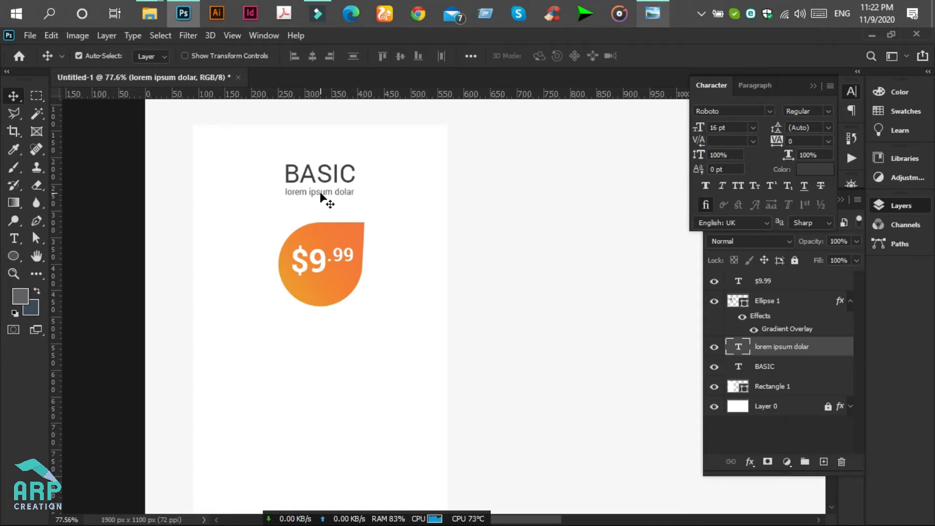
{"action": "left_click_drag", "start_coordinate": [321, 197], "coordinate": [323, 290]}
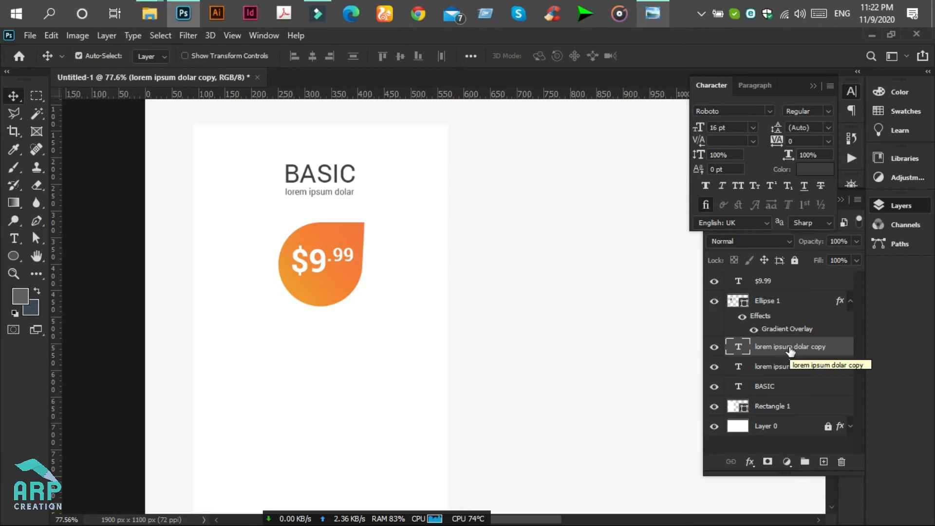
{"action": "left_click_drag", "start_coordinate": [792, 348], "coordinate": [797, 301]}
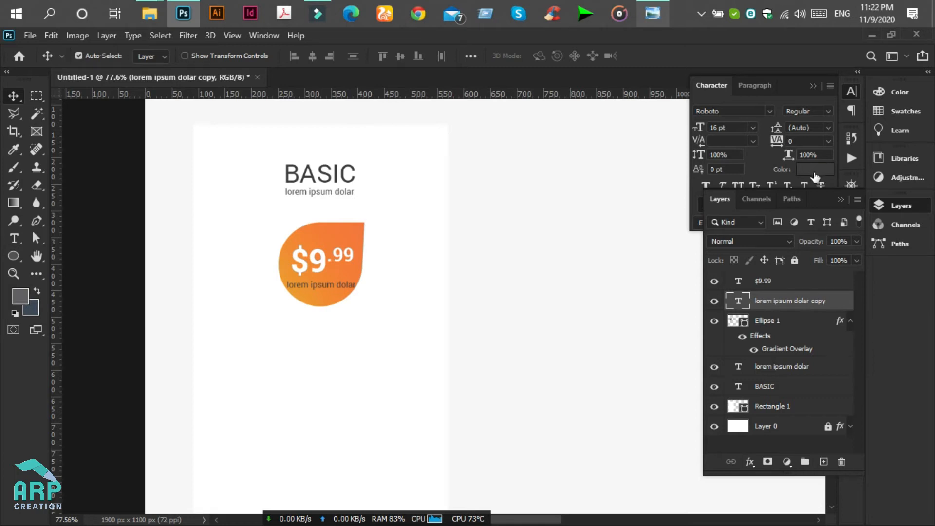
Set the duplicated subtitle's text color to white (ffffff), sampled from the card background.
{"action": "left_click", "coordinate": [814, 174]}
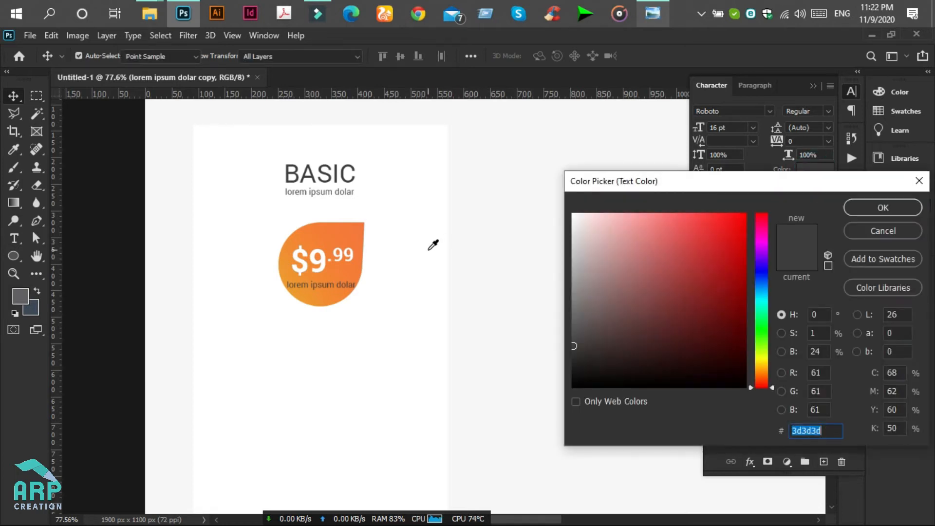
{"action": "left_click", "coordinate": [420, 251]}
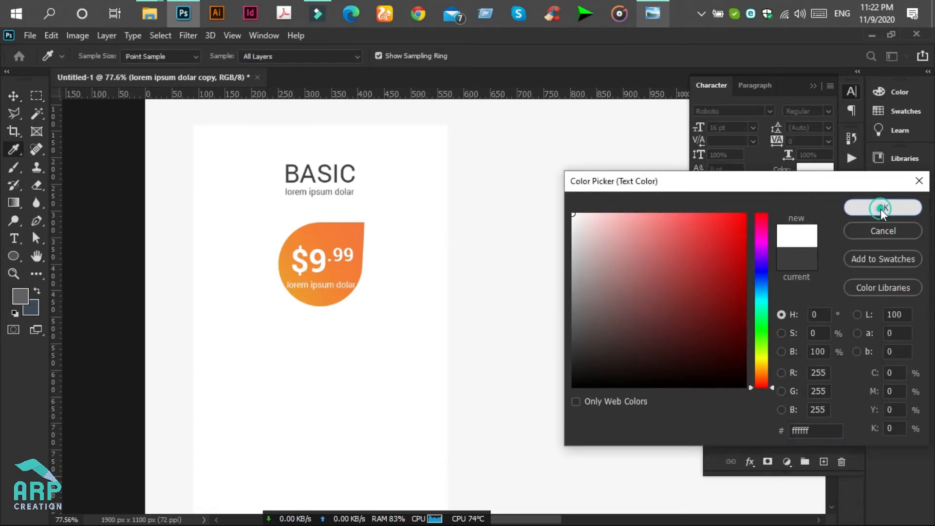
{"action": "left_click", "coordinate": [881, 207]}
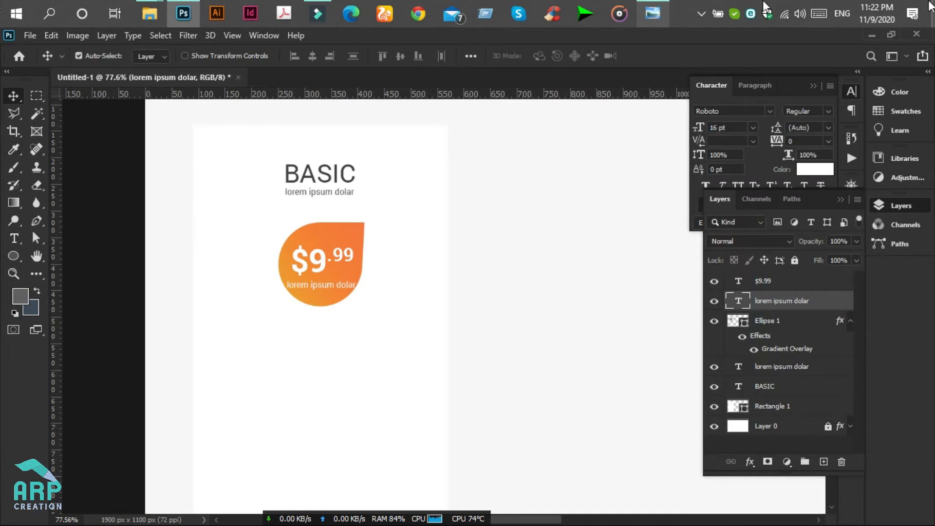
Replace the white subtitle copy's text inside the badge with "/mo" and commit the edit.
{"action": "left_click", "coordinate": [14, 238]}
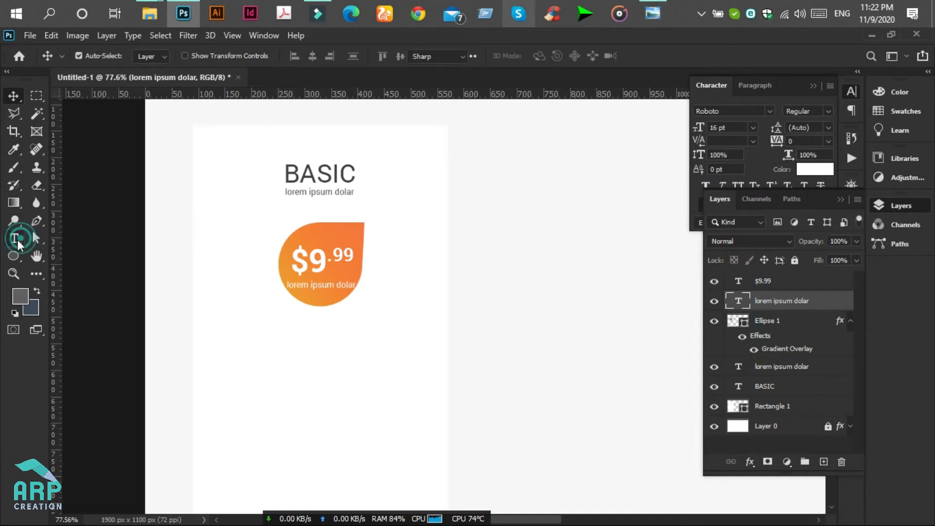
{"action": "triple_click", "coordinate": [321, 283]}
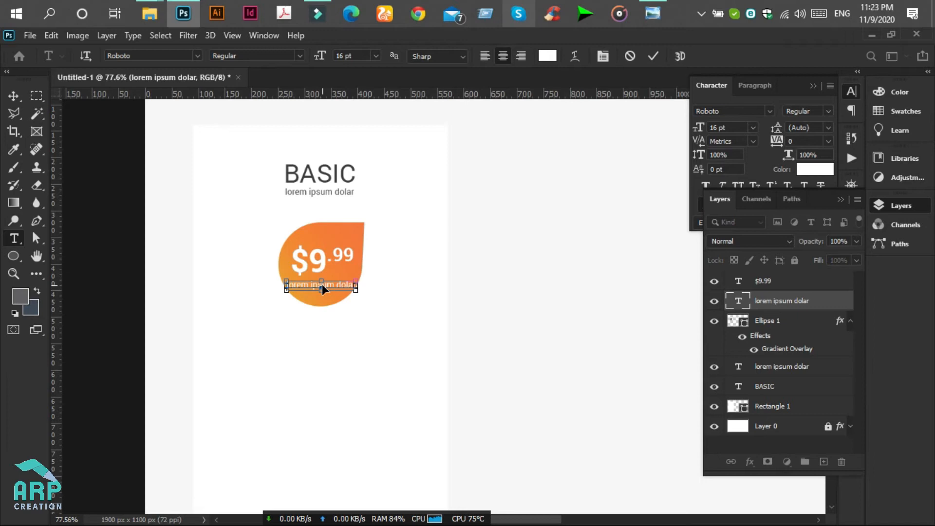
{"action": "key", "text": "ctrl+a"}
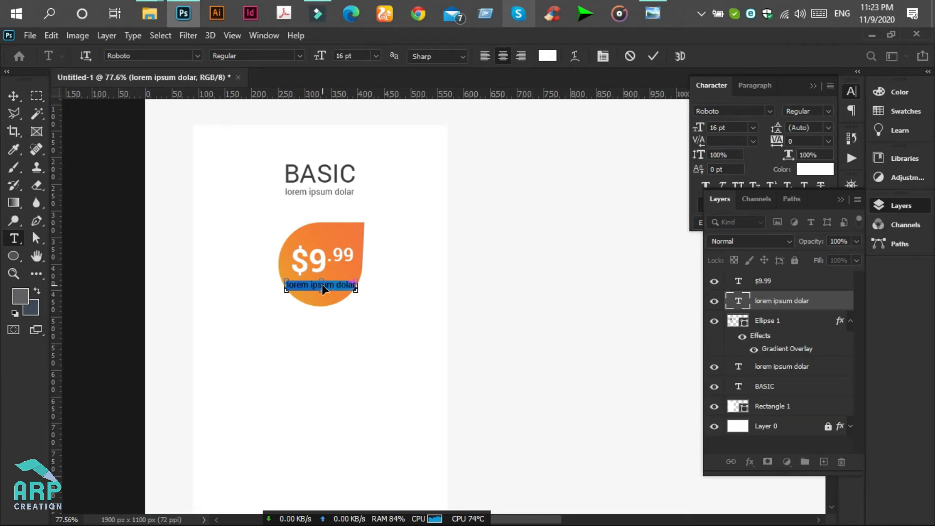
{"action": "type", "text": "/mo"}
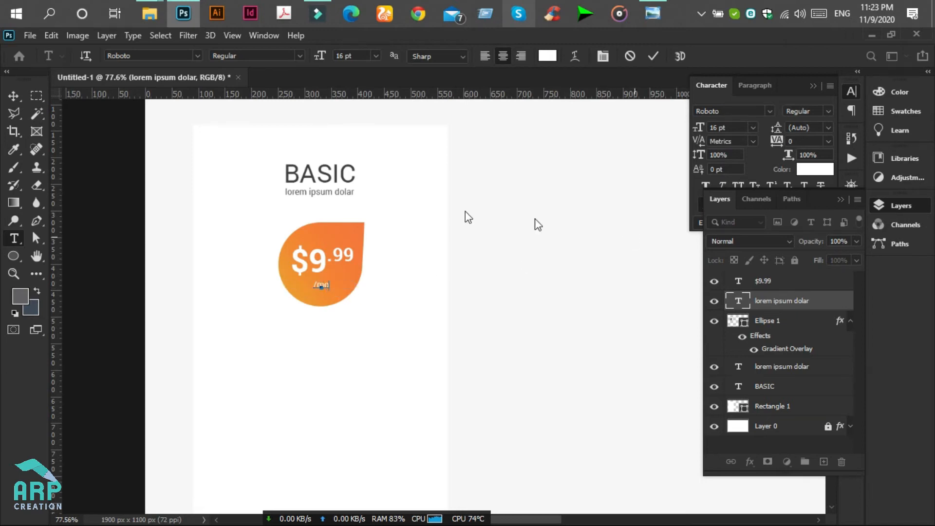
{"action": "left_click", "coordinate": [14, 95]}
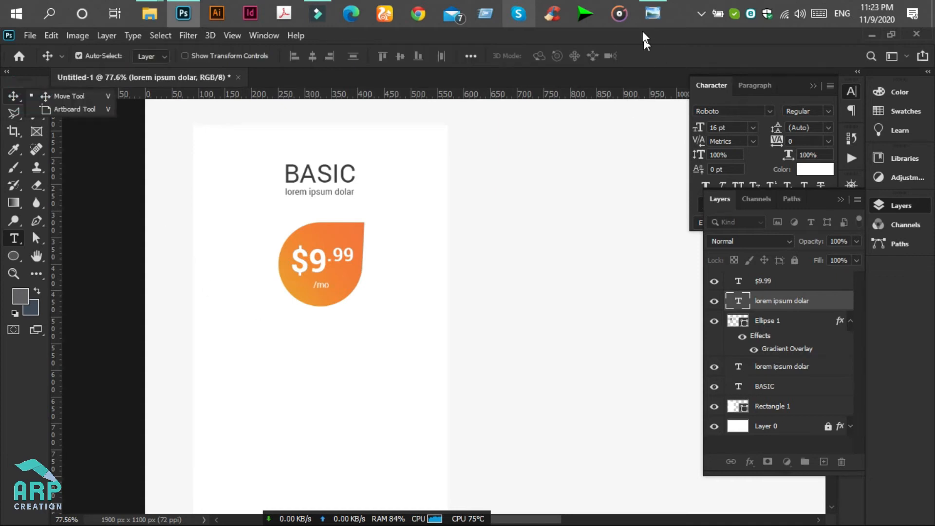
Duplicate the "lorem ipsum dolar" subtitle under the BASIC heading and place the copy below the badge, near the card's left side.
{"action": "scroll", "coordinate": [378, 336], "scroll_direction": "down", "scroll_amount": 2}
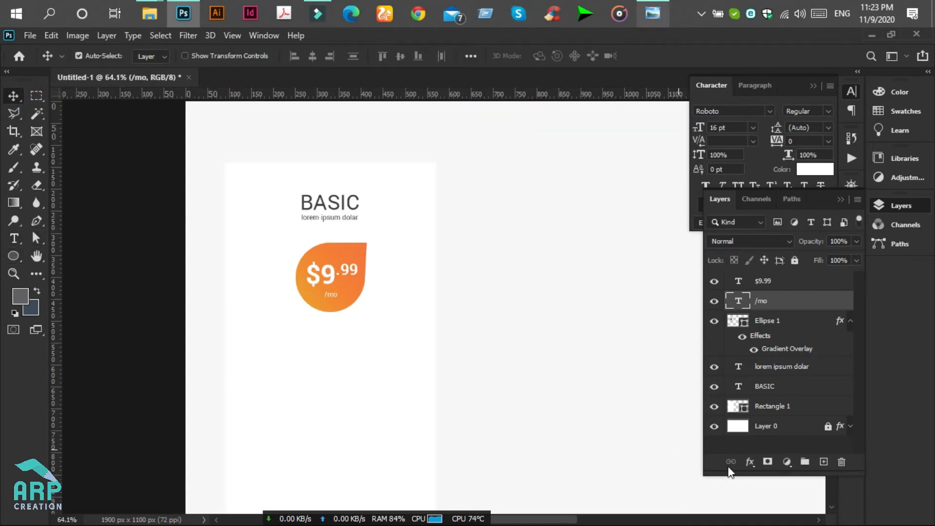
{"action": "left_click", "coordinate": [831, 506]}
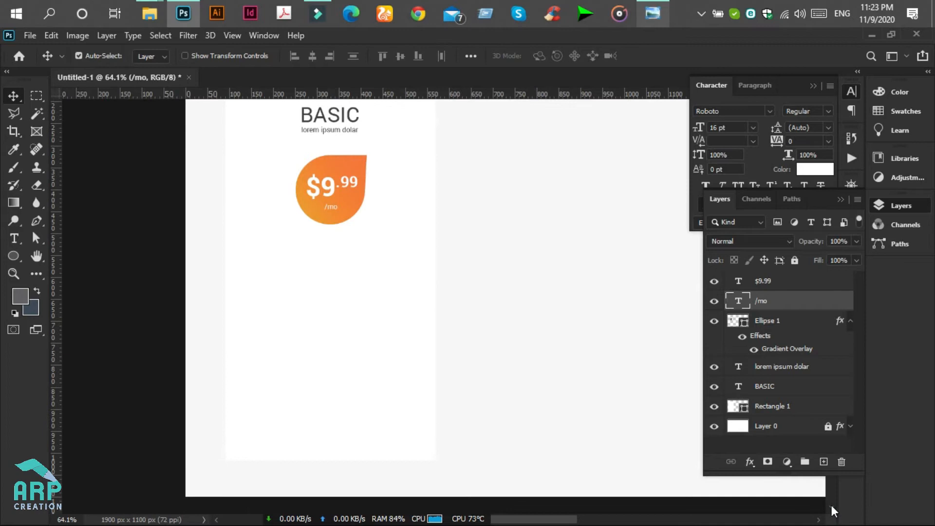
{"action": "left_click", "coordinate": [329, 131]}
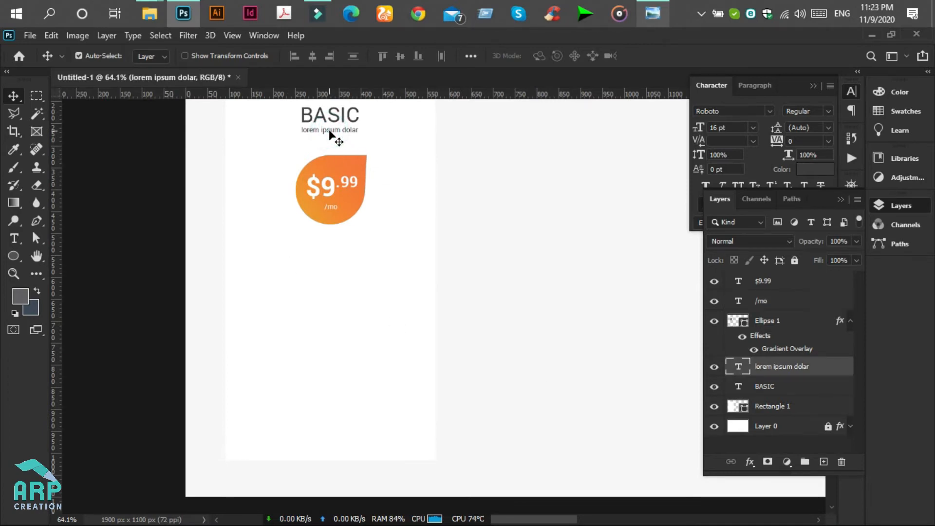
{"action": "key", "text": "Down"}
{"action": "left_click_drag", "start_coordinate": [329, 133], "coordinate": [284, 262]}
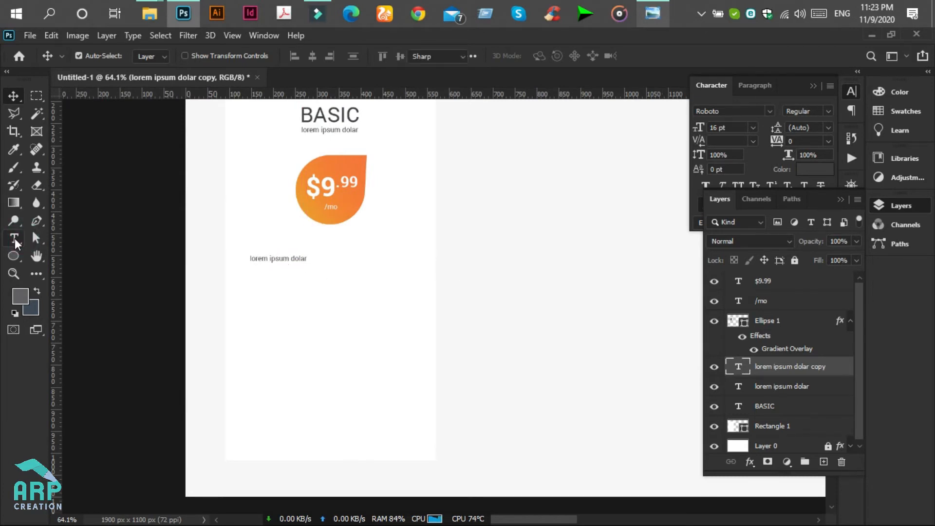
Left-align the copied text line below the badge and move it back toward the card's left side.
{"action": "left_click", "coordinate": [15, 238]}
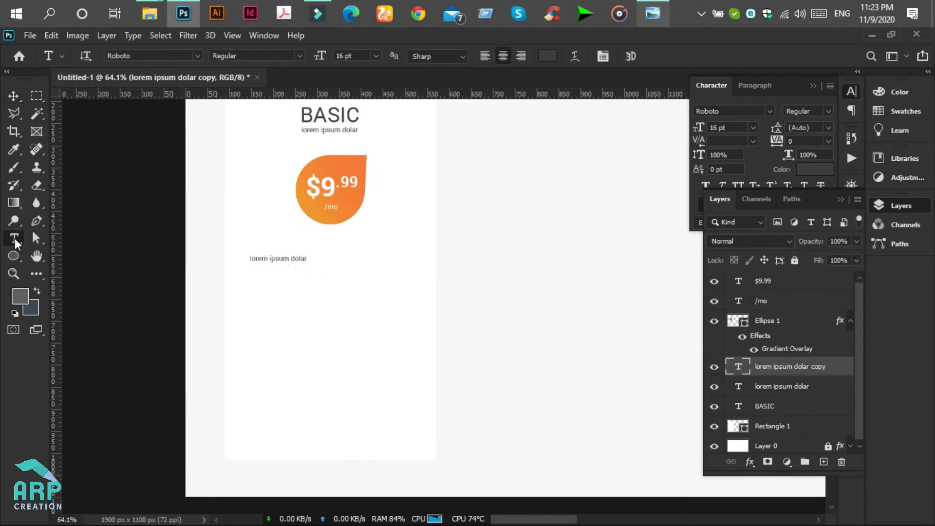
{"action": "left_click", "coordinate": [484, 55]}
{"action": "left_click", "coordinate": [14, 97]}
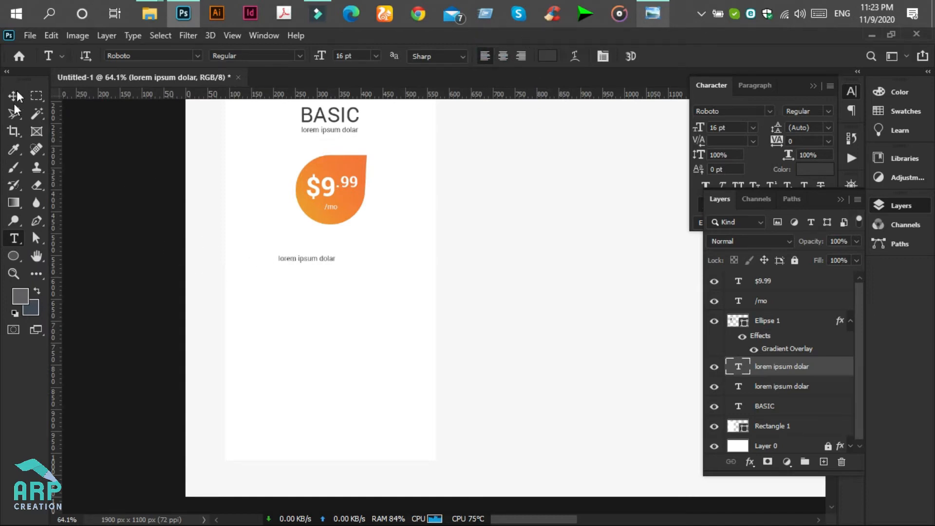
{"action": "left_click_drag", "start_coordinate": [304, 259], "coordinate": [288, 260]}
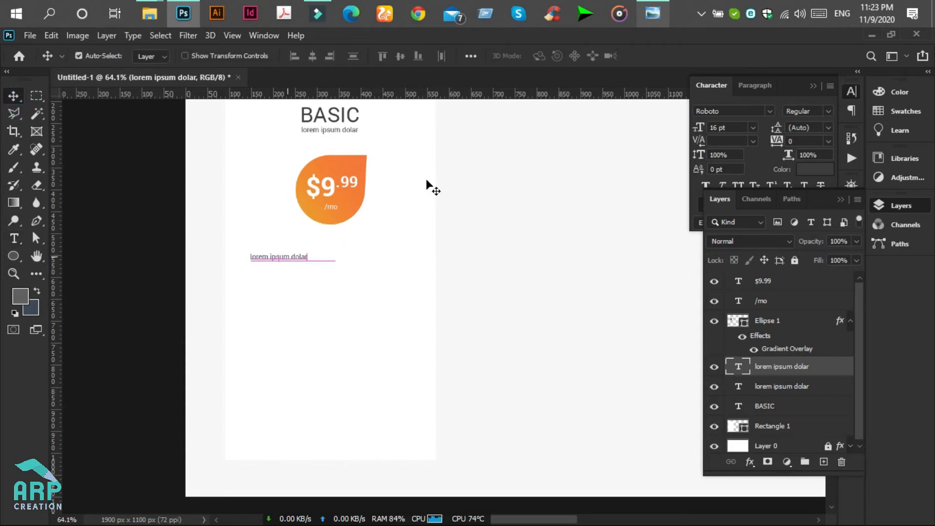
Check the reference image, set the copied line's font size to 24 pt, and shift it right to leave room for an icon.
{"action": "left_click", "coordinate": [649, 6]}
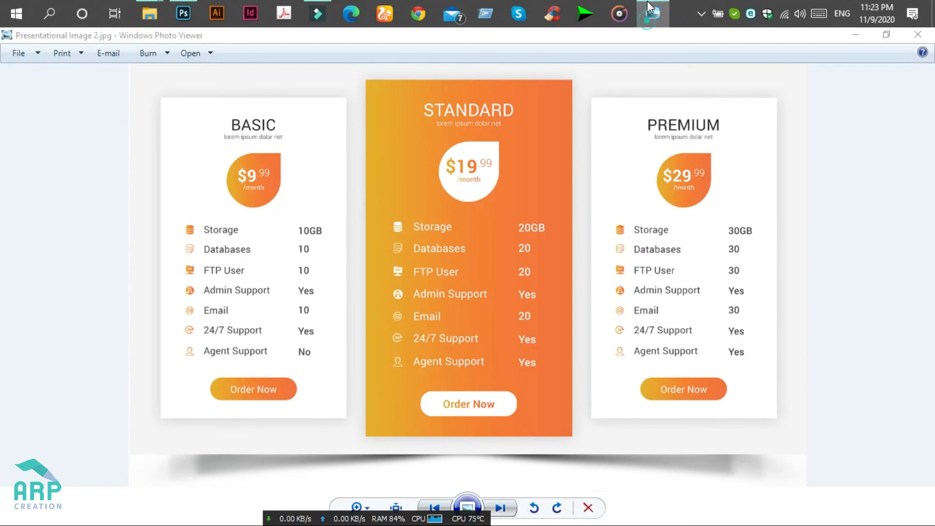
{"action": "left_click", "coordinate": [652, 6]}
{"action": "left_click", "coordinate": [17, 239]}
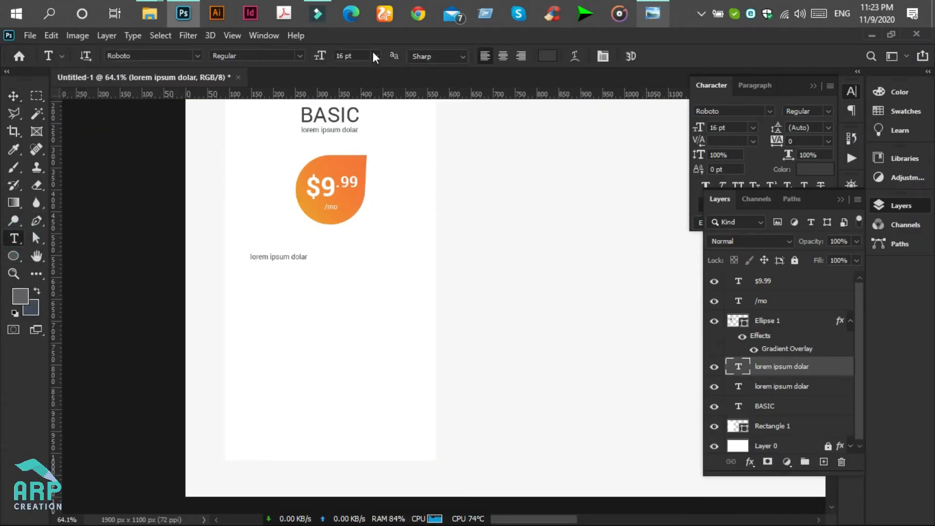
{"action": "left_click", "coordinate": [376, 55]}
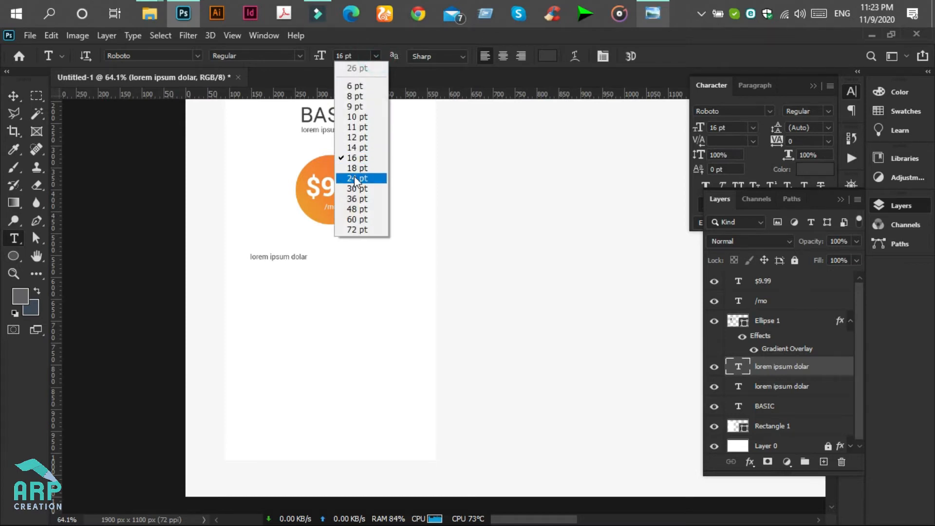
{"action": "left_click", "coordinate": [355, 177]}
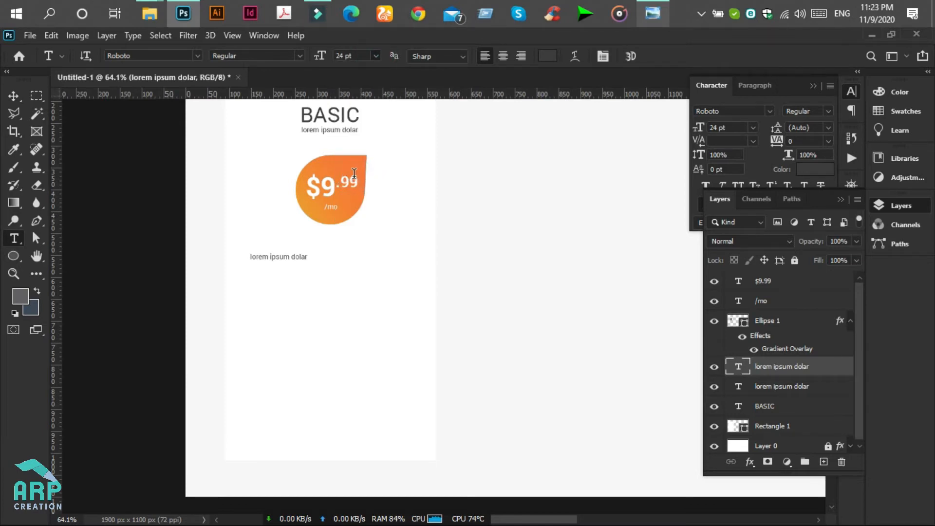
{"action": "left_click", "coordinate": [14, 97]}
{"action": "left_click_drag", "start_coordinate": [311, 260], "coordinate": [321, 262]}
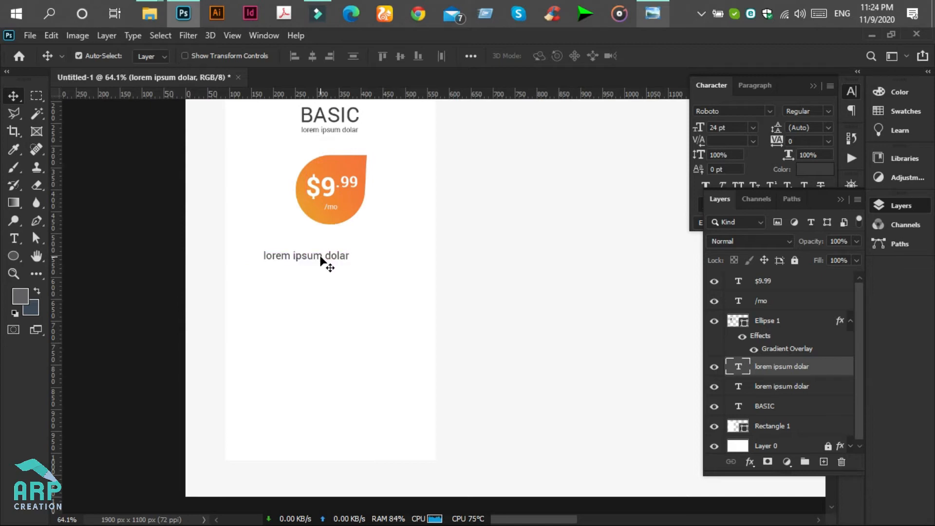
Duplicate the 24 pt text line and nudge the copy straight down to form the second feature row.
{"action": "key", "text": "ctrl"}
{"action": "key", "text": "ctrl"}
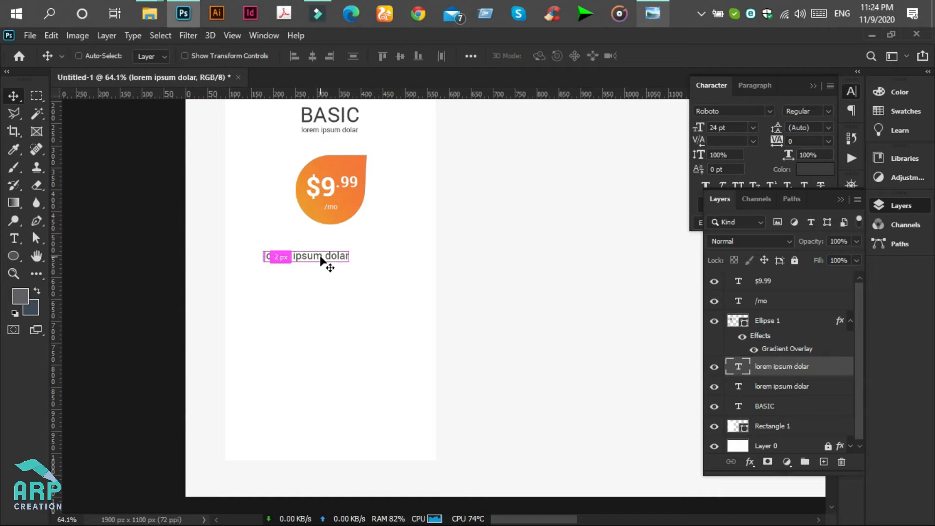
{"action": "key", "text": "ctrl+j"}
{"action": "key", "text": "Down"}
{"action": "key", "text": "Down"}
{"action": "key", "text": "Down"}
{"action": "key", "text": "Down"}
{"action": "key", "text": "Down"}
{"action": "key", "text": "Down"}
{"action": "key", "text": "Down"}
{"action": "key", "text": "Down"}
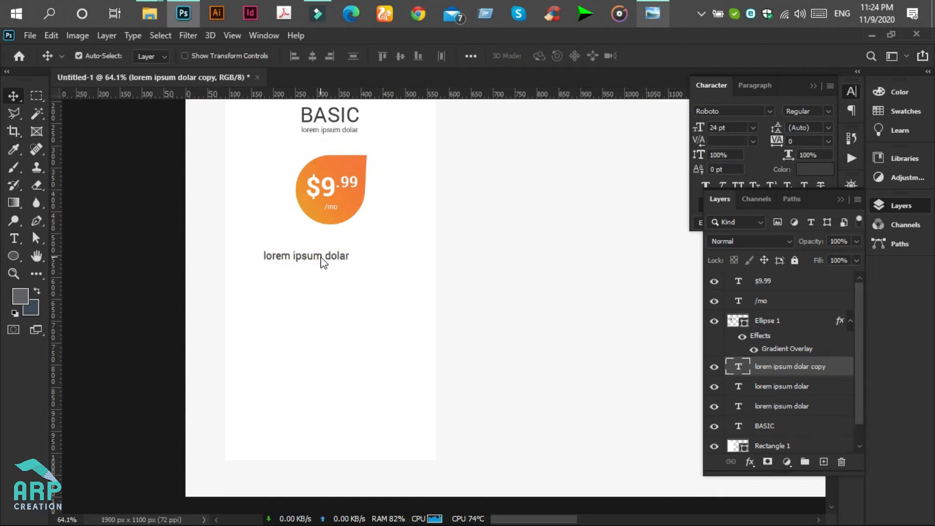
{"action": "key", "text": "Down"}
{"action": "key", "text": "Down"}
{"action": "key", "text": "Down"}
{"action": "key", "text": "Down"}
{"action": "key", "text": "Down"}
{"action": "key", "text": "Down"}
{"action": "key", "text": "Down"}
{"action": "key", "text": "Down"}
{"action": "key", "text": "Down"}
{"action": "key", "text": "Down"}
{"action": "key", "text": "Down"}
{"action": "key", "text": "Down"}
{"action": "key", "text": "Down"}
{"action": "key", "text": "Down"}
{"action": "key", "text": "Down"}
{"action": "key", "text": "Down"}
{"action": "key", "text": "Down"}
{"action": "key", "text": "Down"}
{"action": "key", "text": "Down"}
{"action": "key", "text": "Down"}
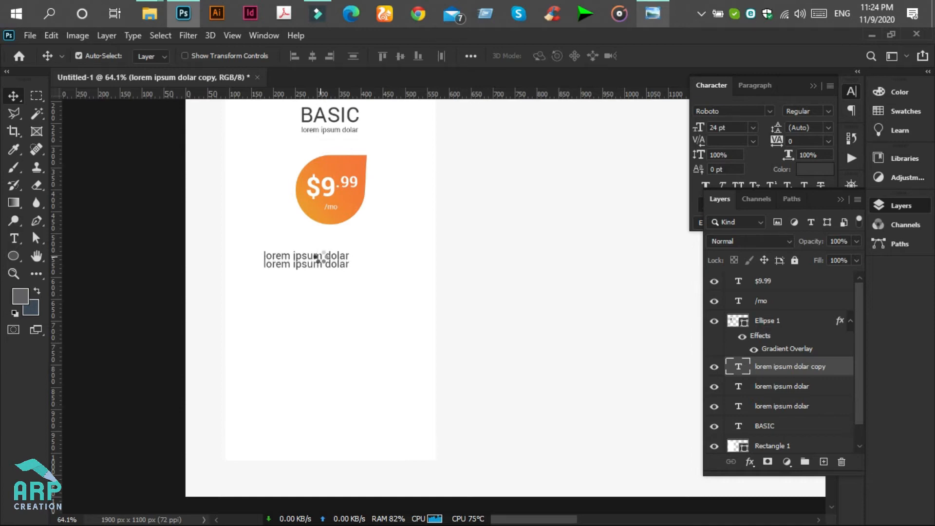
{"action": "key", "text": "Down"}
{"action": "key", "text": "Down"}
{"action": "key", "text": "Down"}
{"action": "key", "text": "Down"}
{"action": "key", "text": "Down"}
{"action": "key", "text": "Down"}
{"action": "key", "text": "Down"}
{"action": "key", "text": "Down"}
{"action": "key", "text": "Down"}
{"action": "key", "text": "Down"}
{"action": "key", "text": "Down"}
{"action": "key", "text": "Down"}
{"action": "key", "text": "Down"}
{"action": "key", "text": "Down"}
{"action": "key", "text": "Down"}
{"action": "key", "text": "Down"}
{"action": "key", "text": "Down"}
{"action": "key", "text": "Down"}
{"action": "key", "text": "Down"}
{"action": "key", "text": "Down"}
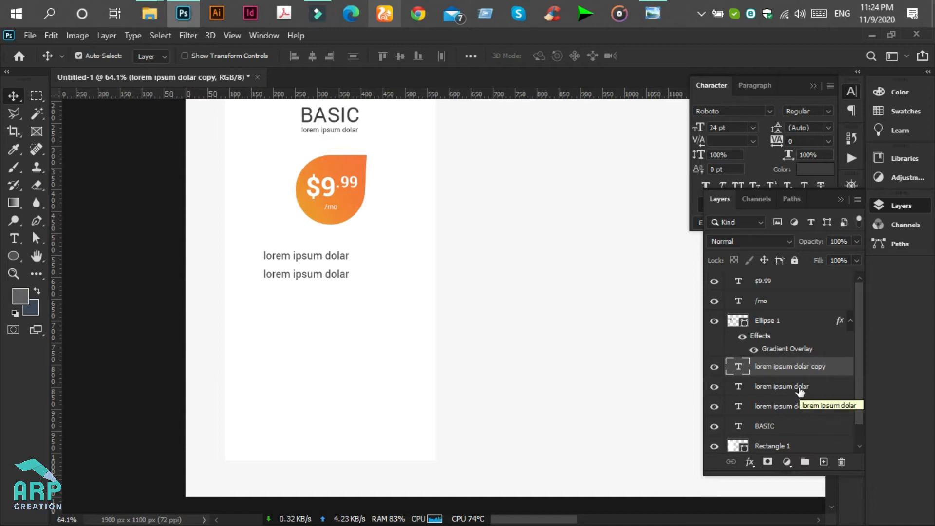
Duplicate the two feature lines as a pair twice, stacking the copies below at equal spacing as rows three to six.
{"action": "left_click", "coordinate": [799, 388], "text": "ctrl"}
{"action": "left_click", "coordinate": [795, 388], "text": "ctrl"}
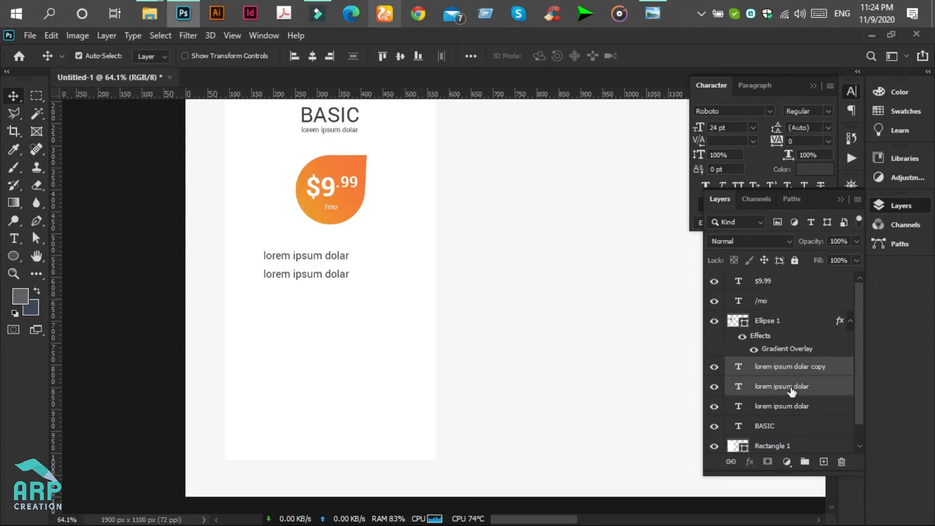
{"action": "key", "text": "ctrl+j"}
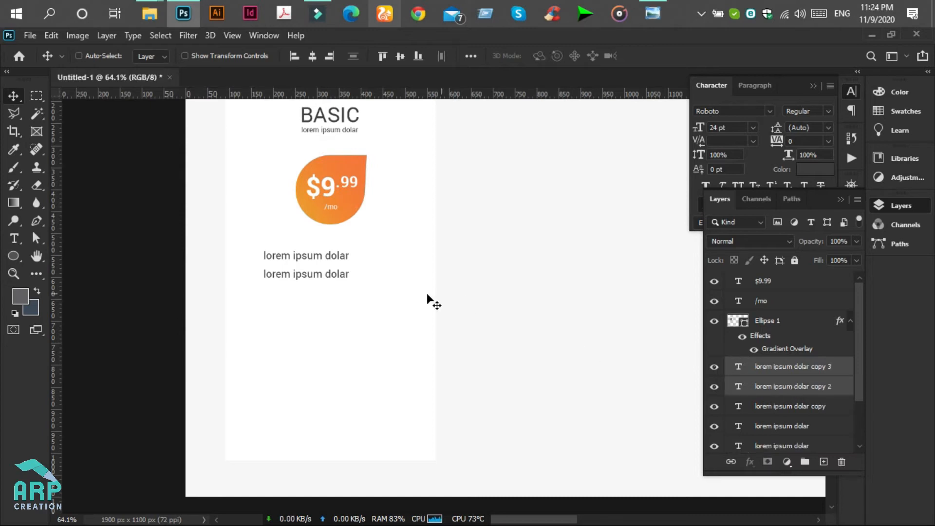
{"action": "left_click_drag", "start_coordinate": [314, 283], "coordinate": [312, 295]}
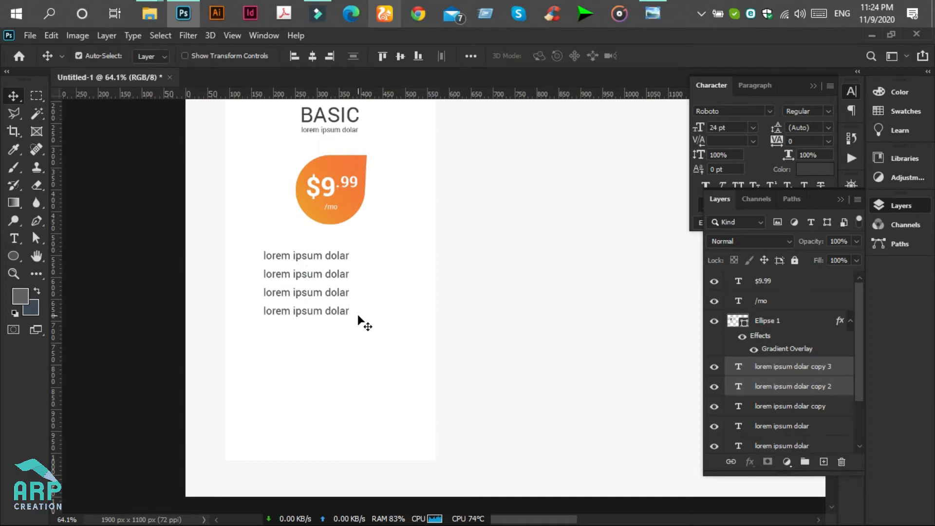
{"action": "key", "text": "ctrl+j"}
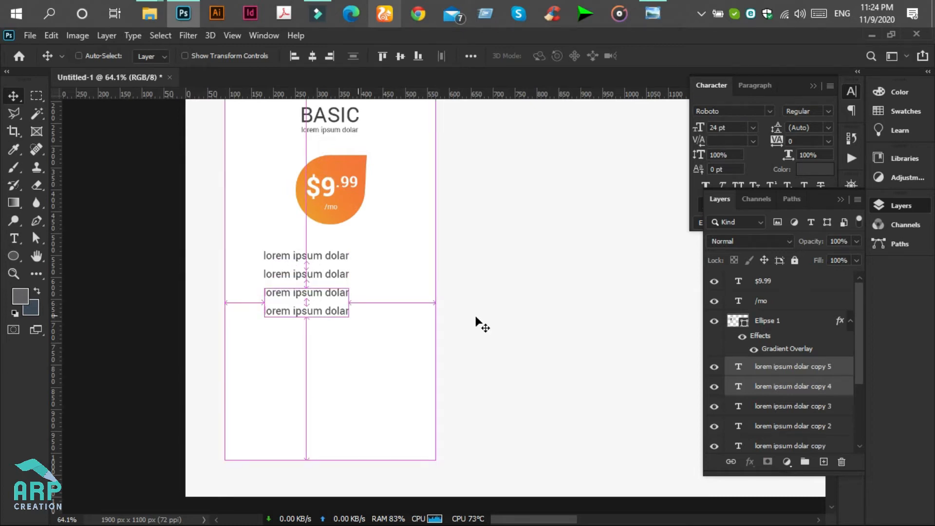
{"action": "left_click_drag", "start_coordinate": [320, 302], "coordinate": [321, 335]}
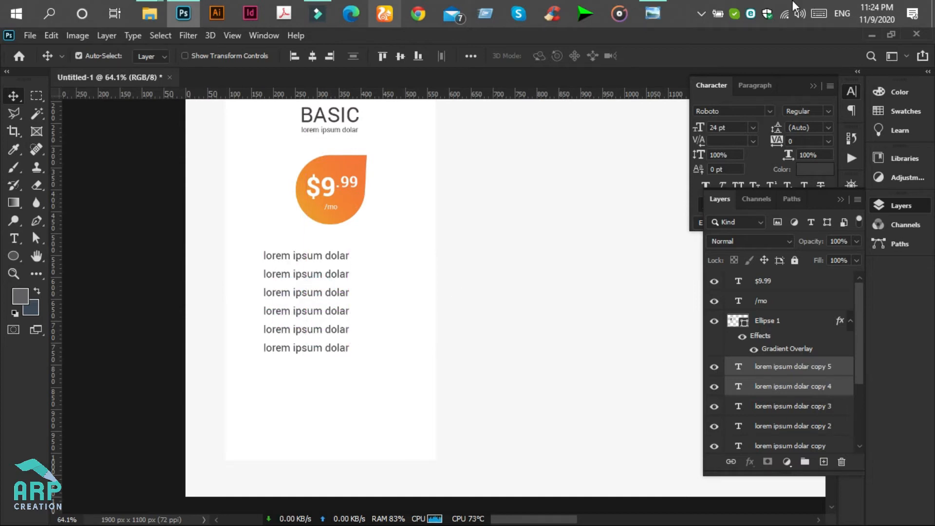
Check the reference image's feature list and duplicate the sixth text line below itself as a seventh row.
{"action": "left_click", "coordinate": [653, 13]}
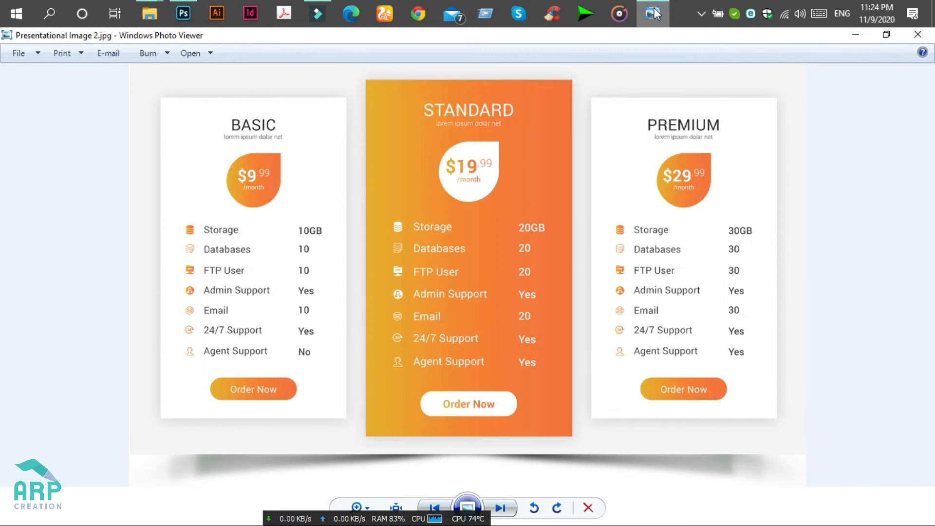
{"action": "left_click", "coordinate": [654, 8]}
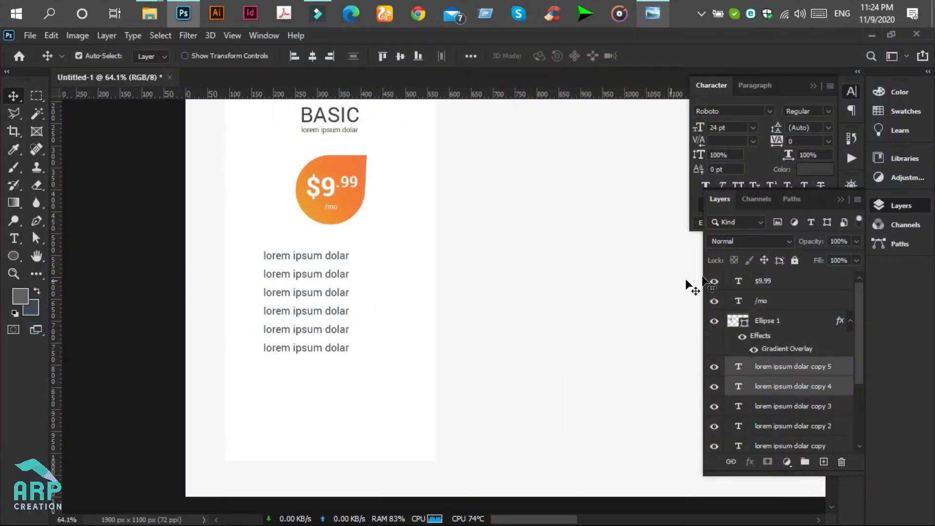
{"action": "left_click", "coordinate": [791, 370]}
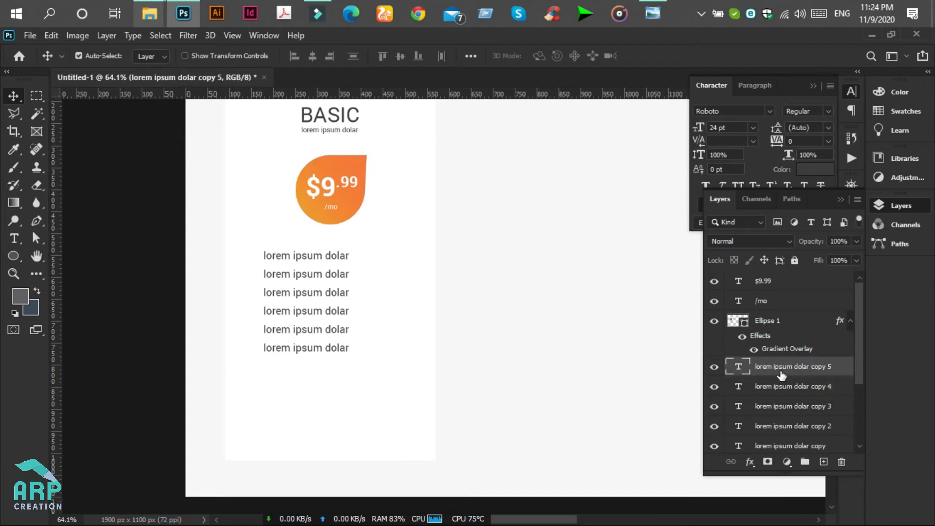
{"action": "key", "text": "ctrl"}
{"action": "left_click_drag", "start_coordinate": [304, 349], "coordinate": [303, 369]}
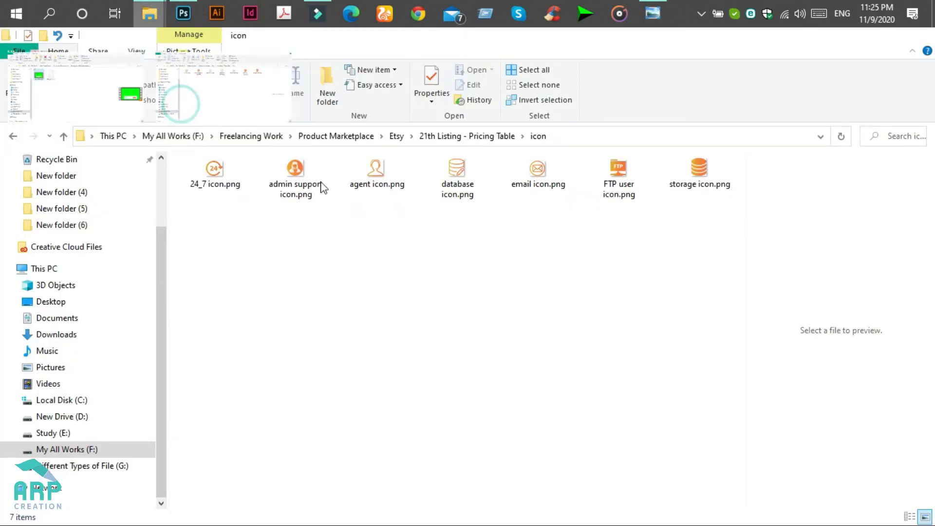
Select all the icon PNG files in File Explorer's "icon" folder and place them into the Photoshop document.
{"action": "key", "text": "alt+Tab"}
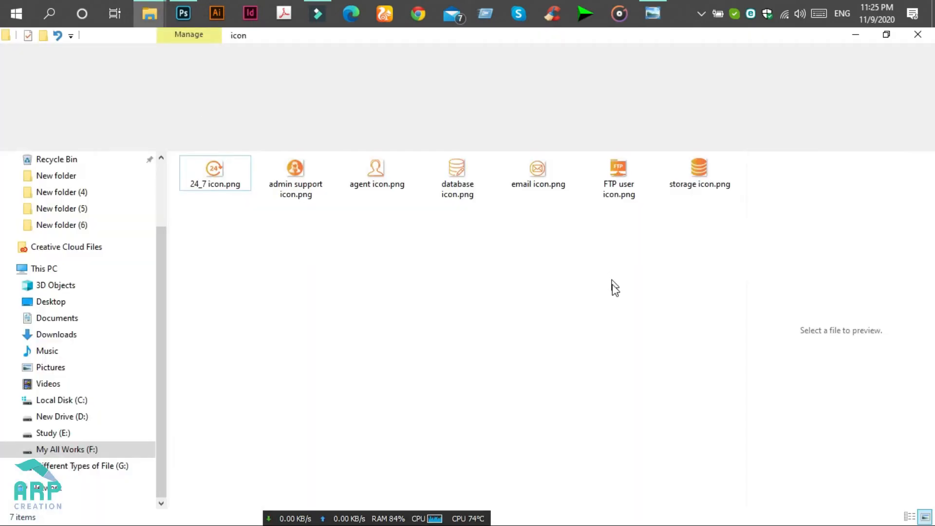
{"action": "left_click", "coordinate": [732, 228]}
{"action": "left_click_drag", "start_coordinate": [731, 229], "coordinate": [655, 189]}
{"action": "left_click_drag", "start_coordinate": [216, 171], "coordinate": [242, 286]}
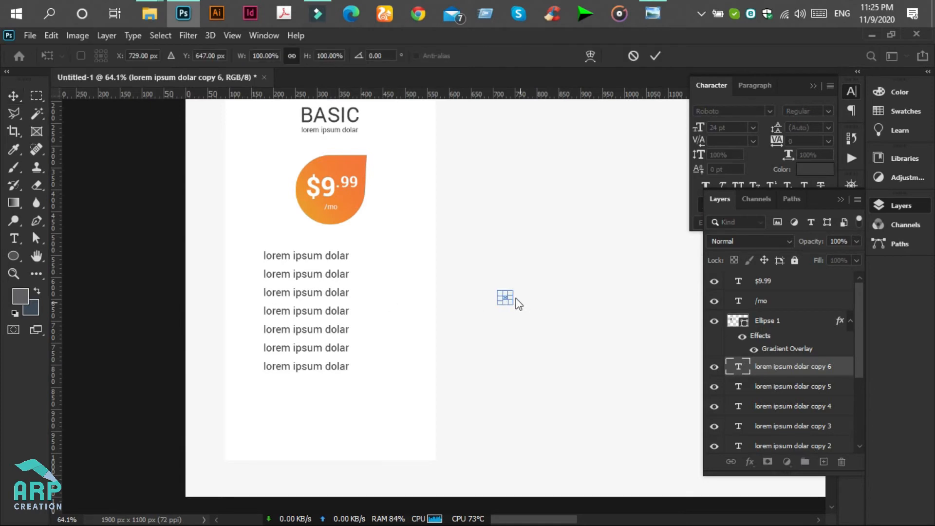
Position the placed 24_7 icon beside the first feature line and commit the placement.
{"action": "scroll", "coordinate": [500, 308], "scroll_direction": "up", "scroll_amount": 1}
{"action": "scroll", "coordinate": [221, 358], "scroll_direction": "up", "scroll_amount": 3}
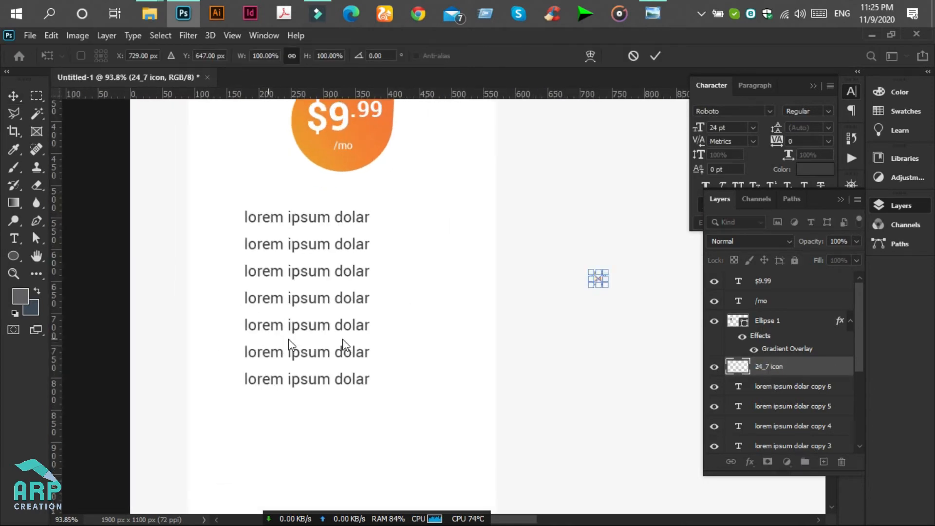
{"action": "left_click_drag", "start_coordinate": [598, 276], "coordinate": [215, 213]}
{"action": "left_click", "coordinate": [654, 56]}
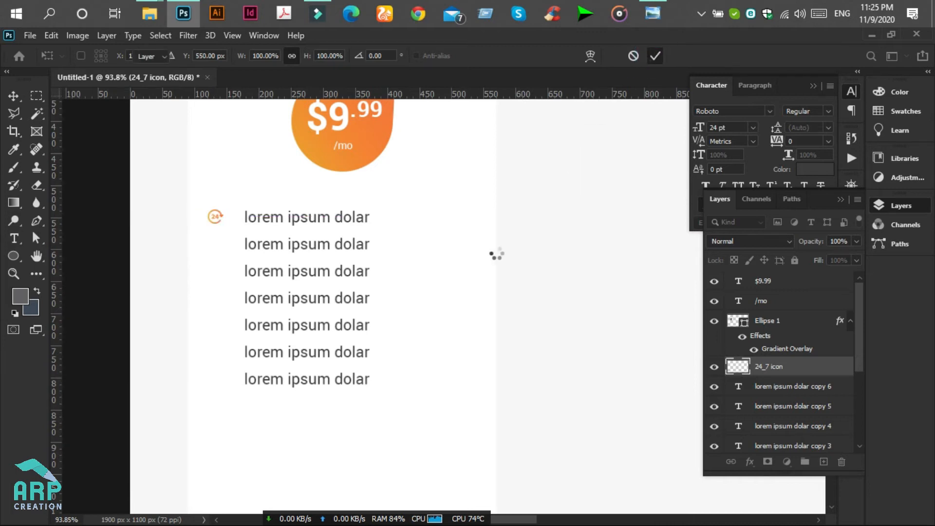
Position the admin support icon beside the second feature line and the agent icon beside the third, committing each placement.
{"action": "left_click_drag", "start_coordinate": [480, 313], "coordinate": [215, 241]}
{"action": "key", "text": "Return"}
{"action": "left_click_drag", "start_coordinate": [478, 304], "coordinate": [216, 268]}
{"action": "key", "text": "Return"}
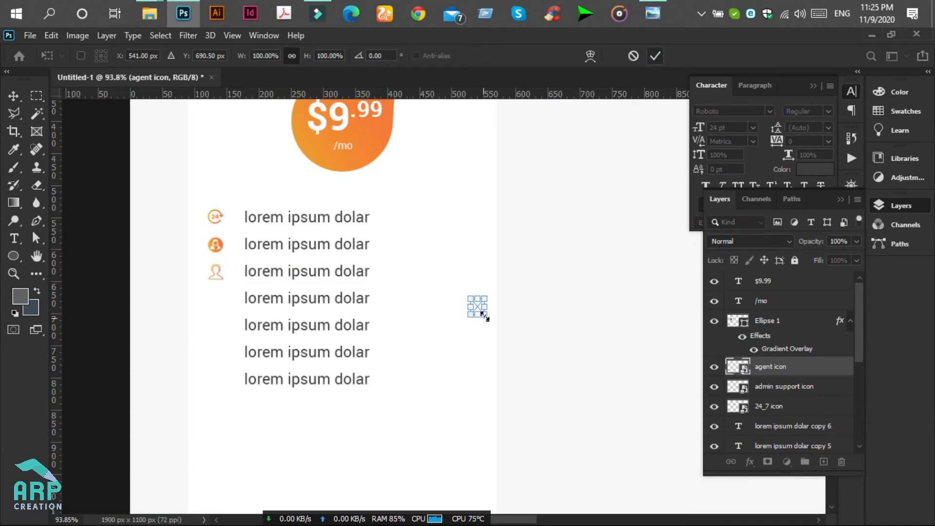
Position the database, email, FTP user and storage icons beside the fourth to seventh feature lines, committing each placement.
{"action": "left_click_drag", "start_coordinate": [477, 307], "coordinate": [216, 299]}
{"action": "left_click", "coordinate": [655, 56]}
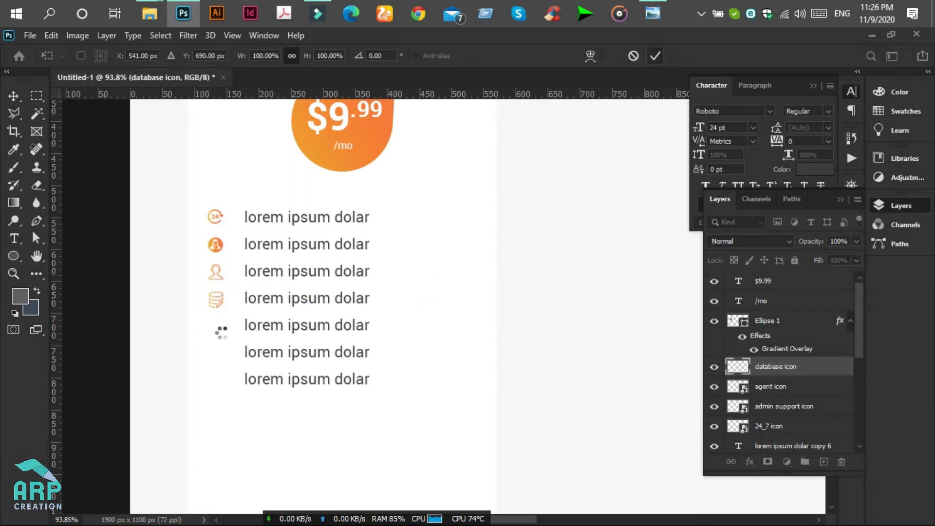
{"action": "left_click_drag", "start_coordinate": [477, 305], "coordinate": [215, 330]}
{"action": "key", "text": "Return"}
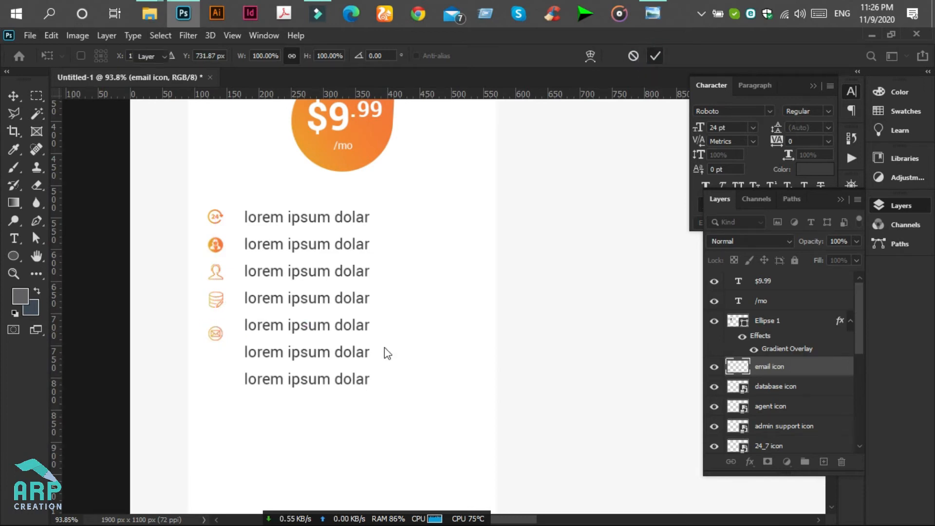
{"action": "left_click_drag", "start_coordinate": [477, 306], "coordinate": [217, 380]}
{"action": "key", "text": "Return"}
{"action": "left_click", "coordinate": [655, 56]}
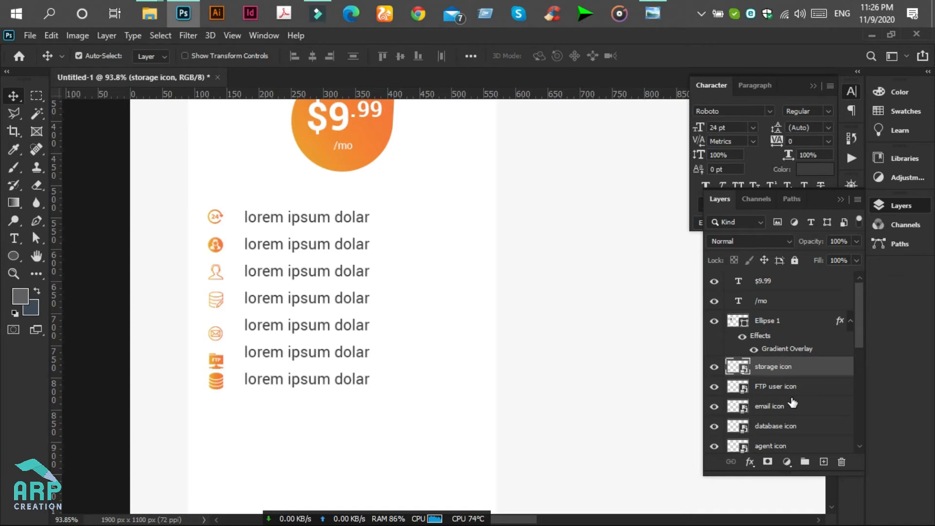
Select all seven icon layers, from storage icon to 24_7 icon, and distribute them evenly in the vertical direction.
{"action": "scroll", "coordinate": [793, 402], "scroll_direction": "down", "scroll_amount": 2}
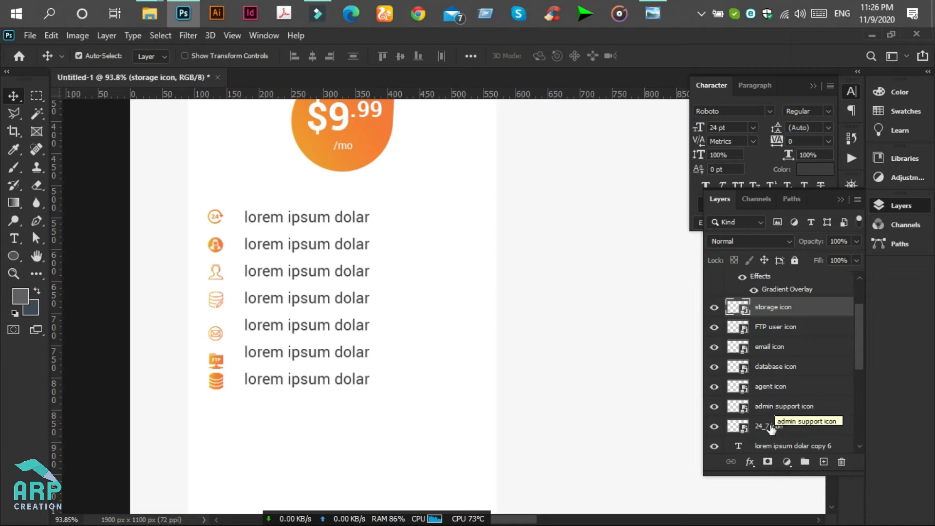
{"action": "left_click", "coordinate": [768, 425], "text": "shift"}
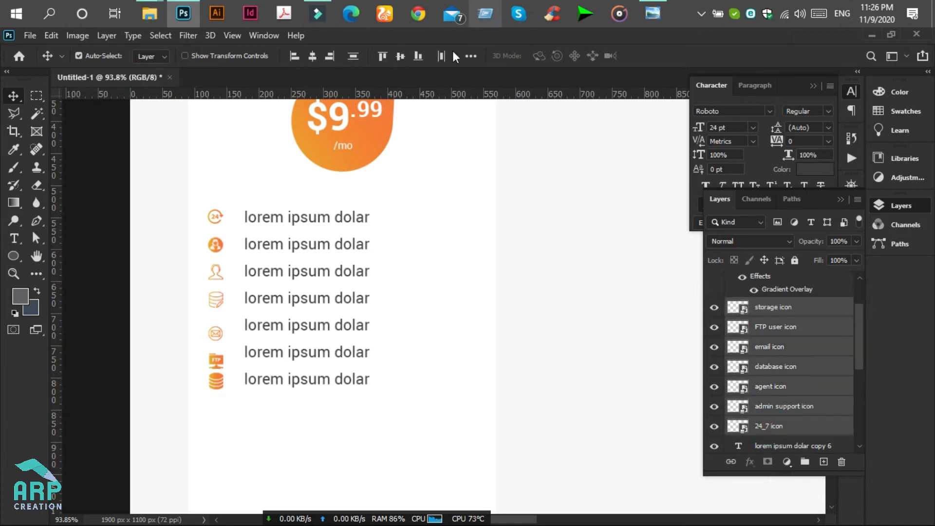
{"action": "left_click", "coordinate": [351, 57]}
{"action": "left_click", "coordinate": [289, 393]}
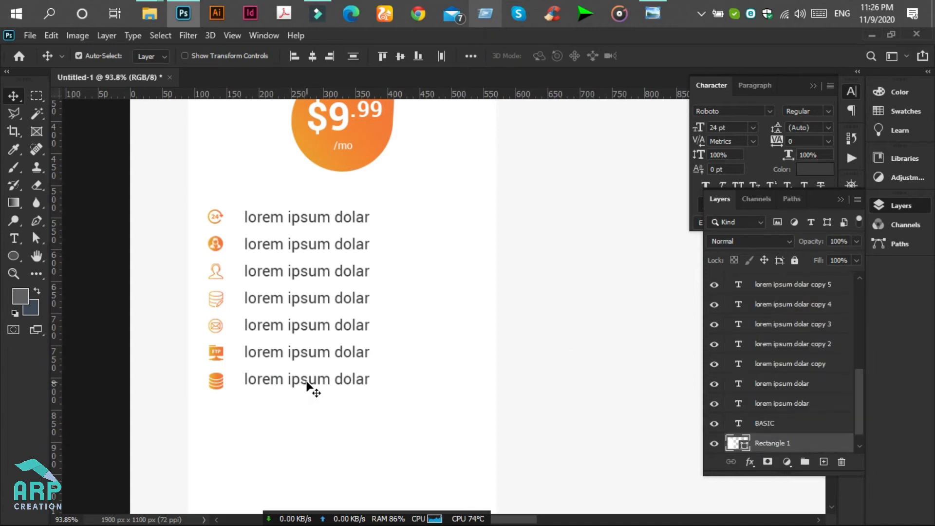
Nudge the seventh feature text line slightly down so it lines up with the storage icon.
{"action": "left_click", "coordinate": [307, 383]}
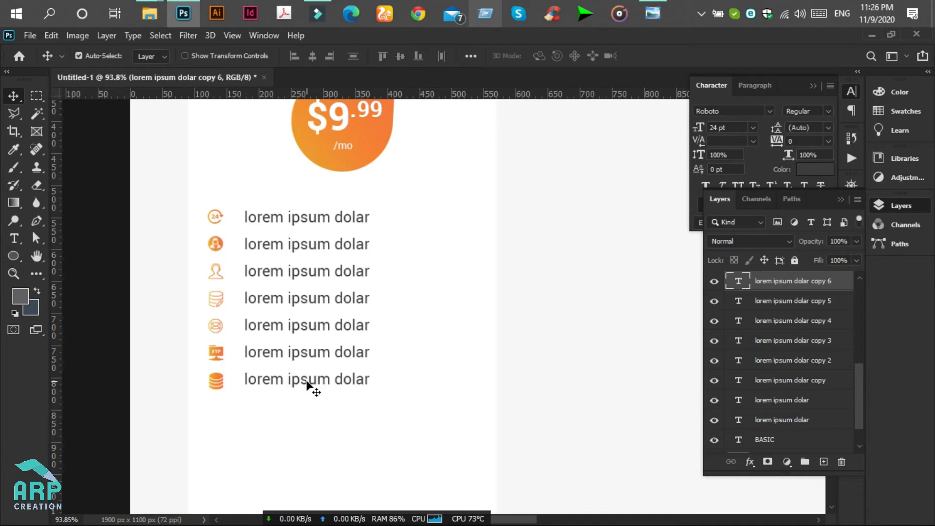
{"action": "key", "text": "Down"}
{"action": "key", "text": "Down"}
{"action": "key", "text": "Down"}
{"action": "key", "text": "Down"}
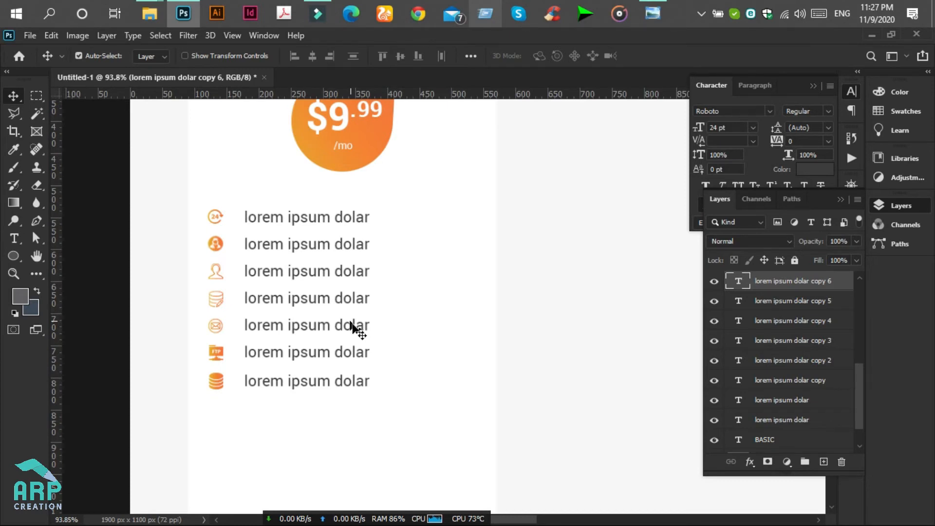
Select the text layers of feature lines two to seven and distribute them evenly in the vertical direction.
{"action": "left_click", "coordinate": [800, 379], "text": "shift"}
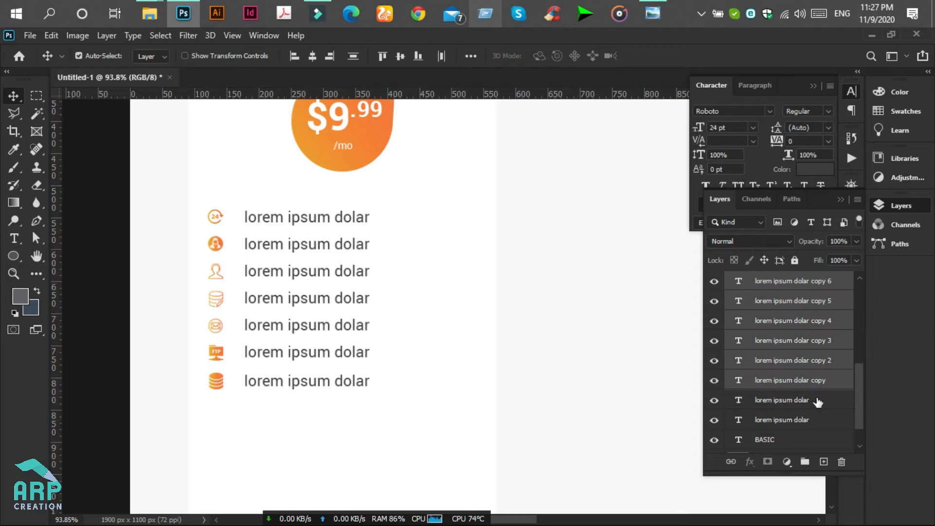
{"action": "left_click", "coordinate": [803, 400], "text": "ctrl"}
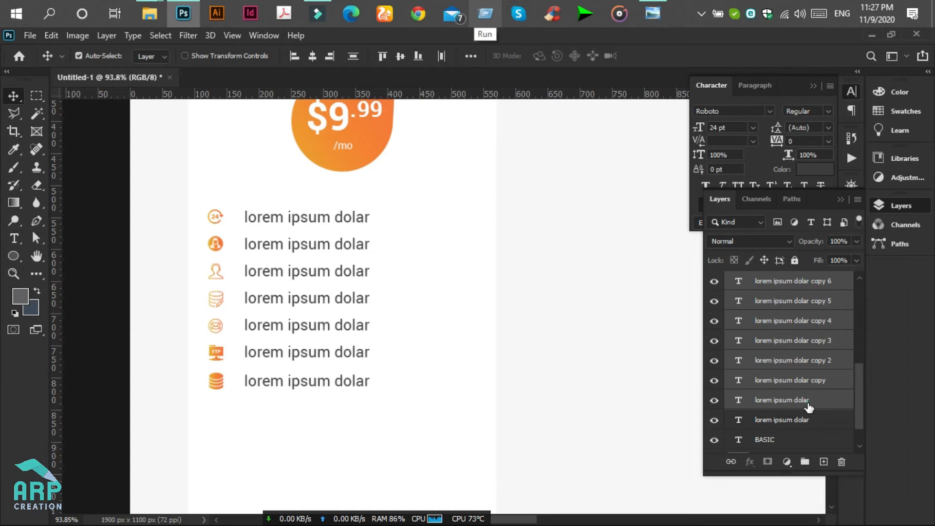
{"action": "left_click", "coordinate": [815, 396]}
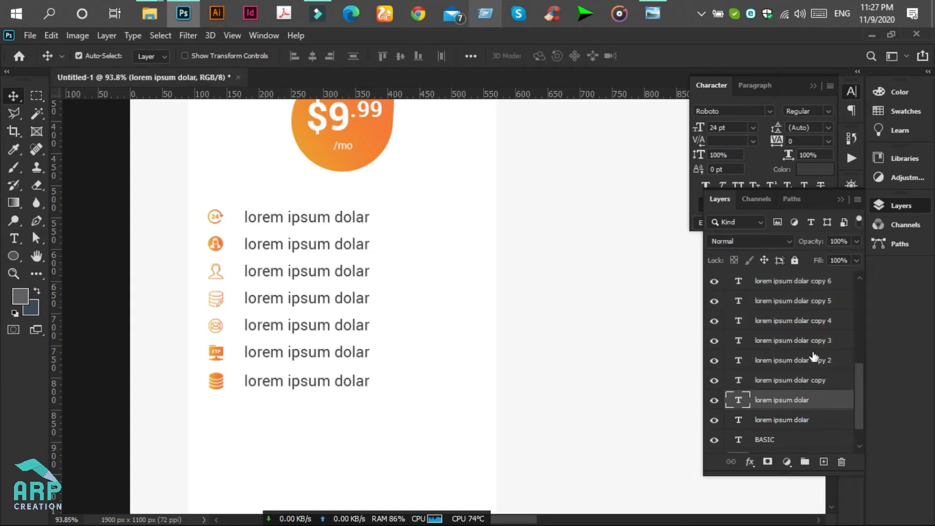
{"action": "left_click", "coordinate": [819, 379]}
{"action": "left_click", "coordinate": [816, 285]}
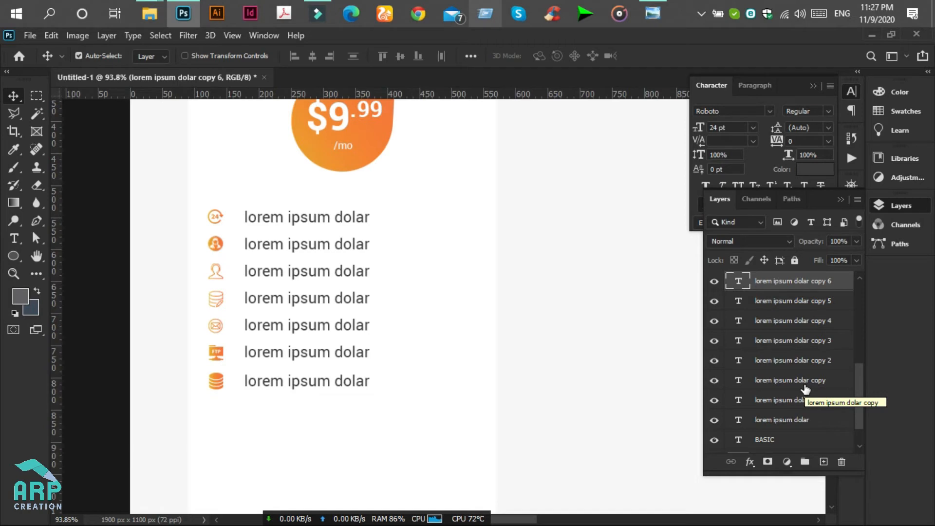
{"action": "left_click", "coordinate": [804, 389]}
{"action": "left_click", "coordinate": [805, 387], "text": "shift"}
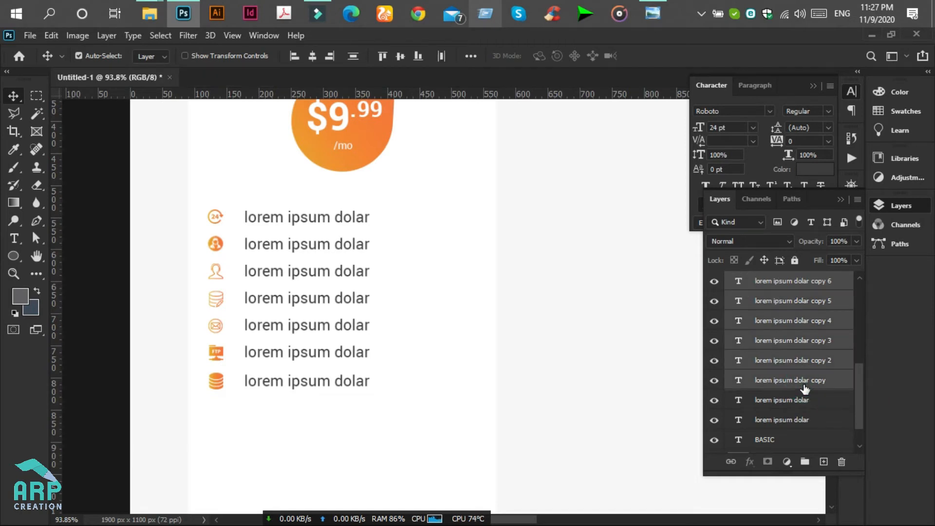
{"action": "left_click", "coordinate": [355, 57]}
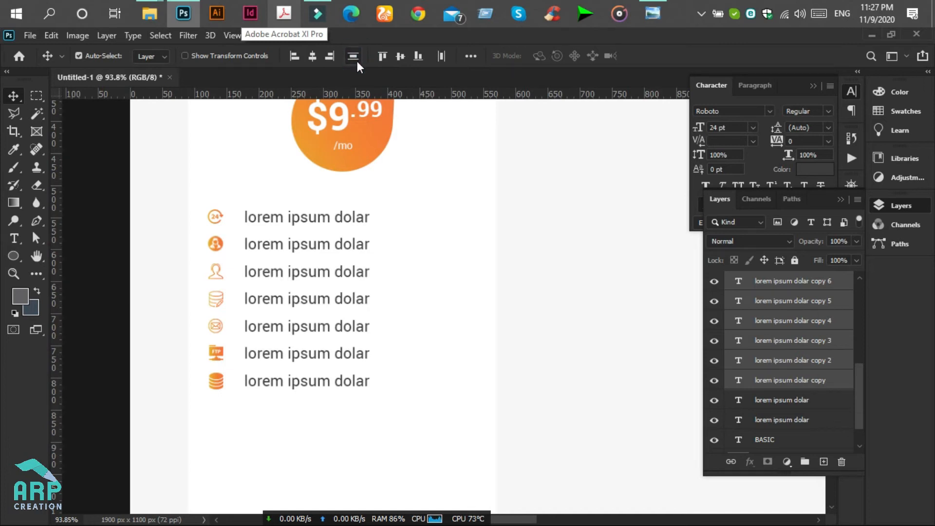
Duplicate all seven feature text lines and place the copies as a second column to the right of the originals.
{"action": "scroll", "coordinate": [355, 390], "scroll_direction": "down", "scroll_amount": 3}
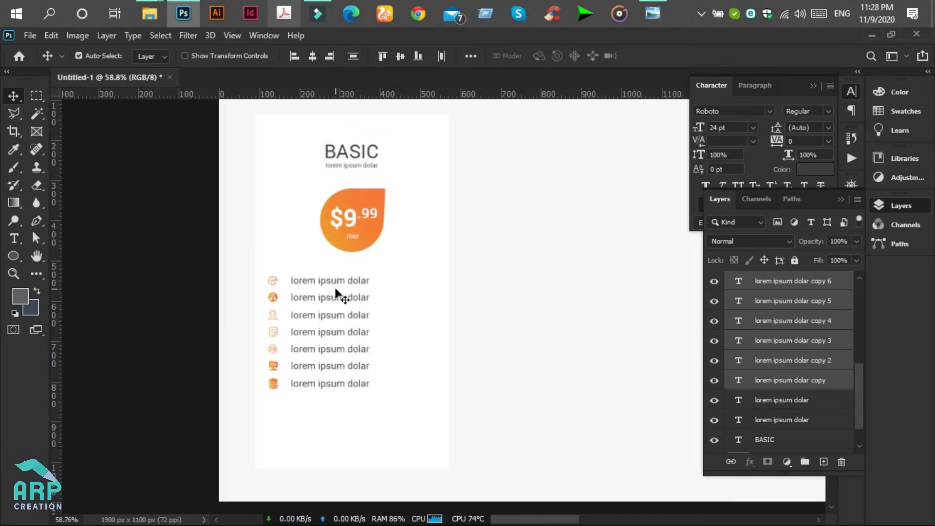
{"action": "scroll", "coordinate": [841, 389], "scroll_direction": "up", "scroll_amount": 1}
{"action": "scroll", "coordinate": [826, 386], "scroll_direction": "down", "scroll_amount": 1}
{"action": "left_click", "coordinate": [802, 402]}
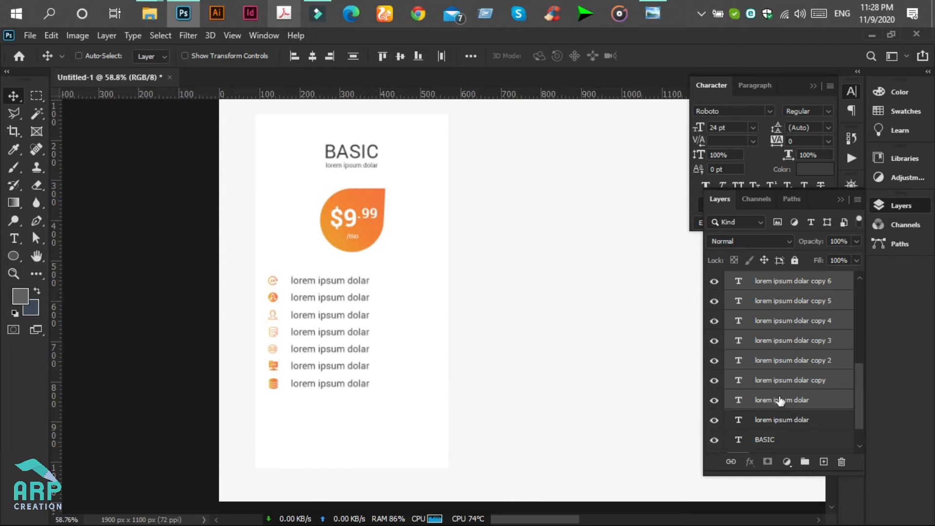
{"action": "key", "text": "ctrl+j"}
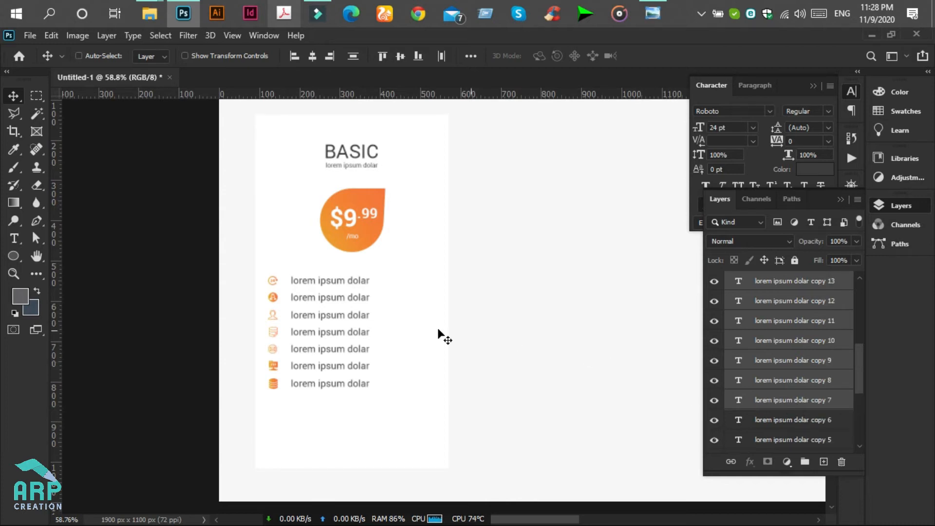
{"action": "left_click_drag", "start_coordinate": [334, 287], "coordinate": [423, 286]}
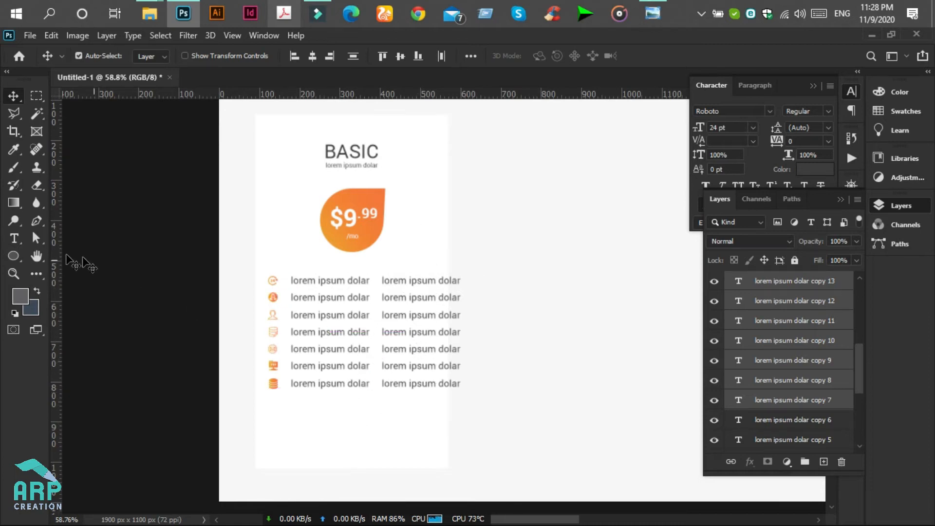
Check the reference image and replace the text of the first two lines in the duplicated column with "1".
{"action": "left_click", "coordinate": [14, 239]}
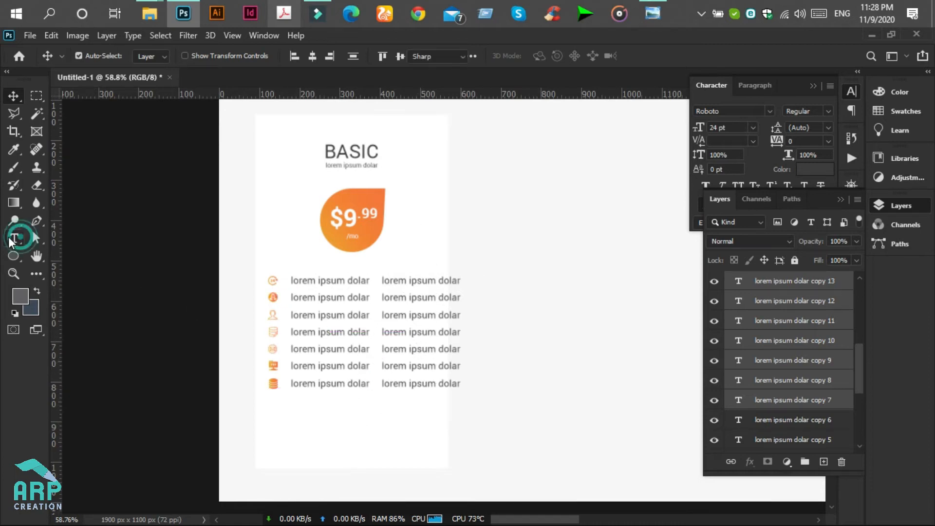
{"action": "left_click", "coordinate": [652, 7]}
{"action": "left_click", "coordinate": [652, 7]}
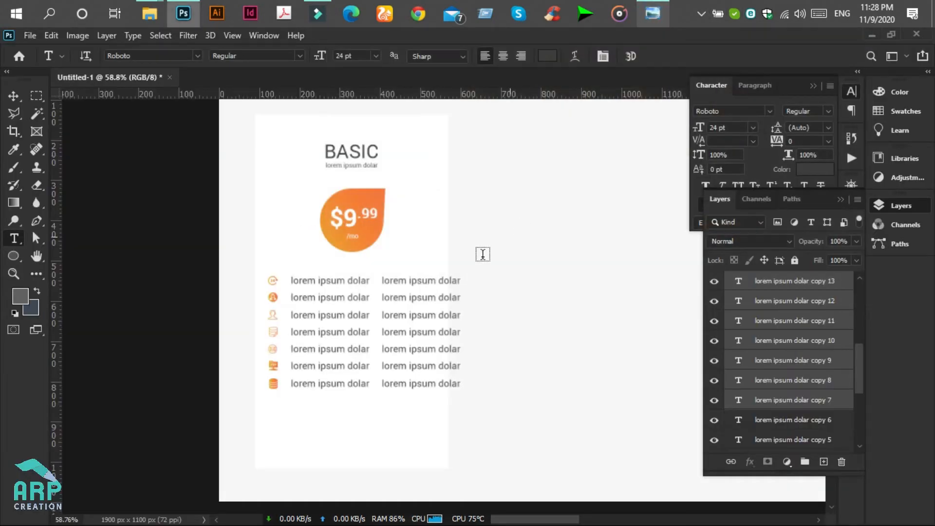
{"action": "left_click", "coordinate": [435, 282]}
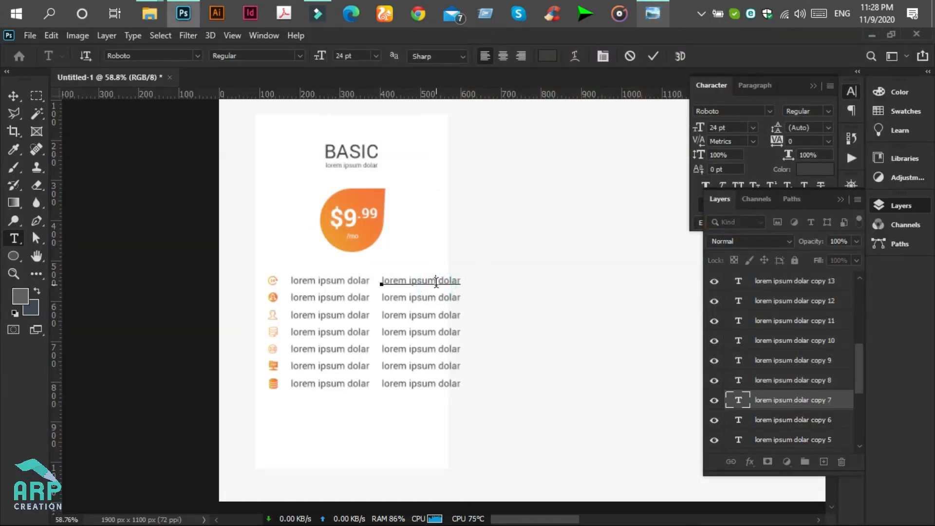
{"action": "key", "text": "ctrl+a"}
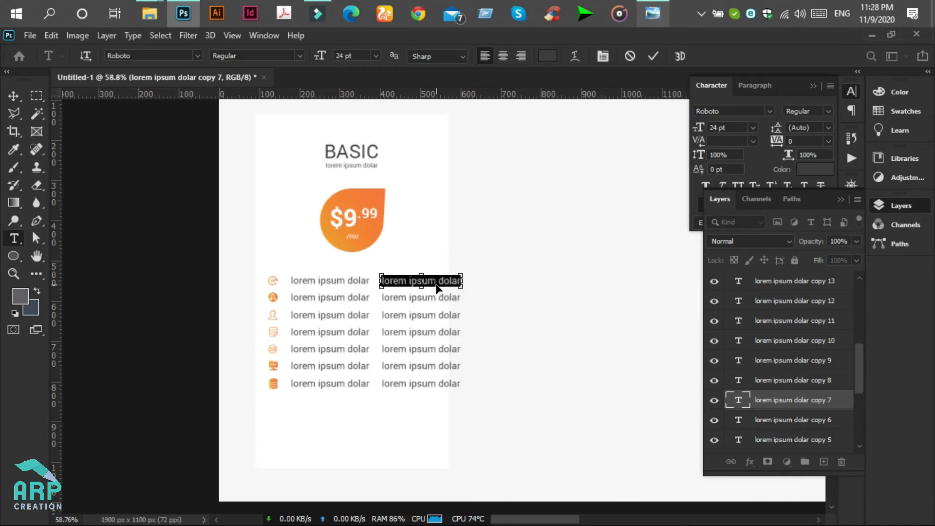
{"action": "type", "text": "1"}
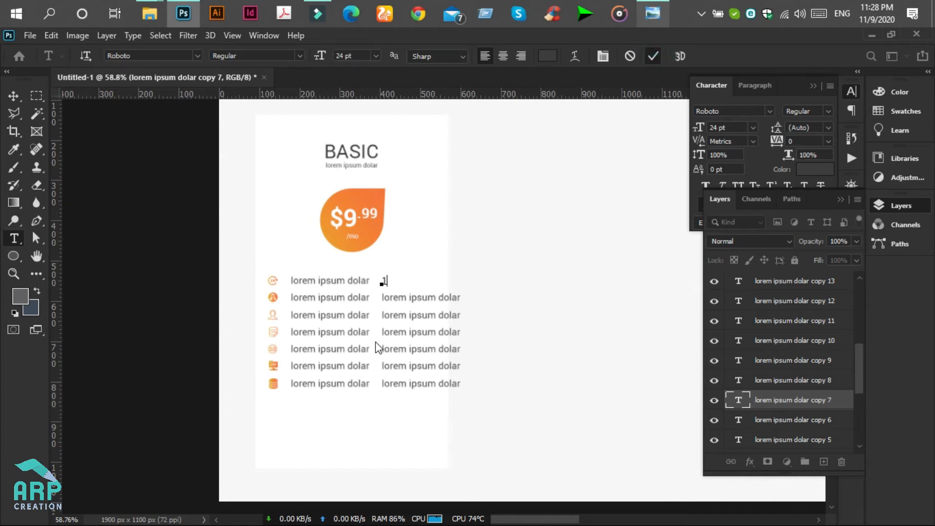
{"action": "left_click", "coordinate": [401, 298]}
{"action": "key", "text": "ctrl+a"}
{"action": "type", "text": "1"}
{"action": "left_click", "coordinate": [653, 56]}
Replace the text of the remaining five lines in the duplicated column with "1", committing each edit.
{"action": "left_click", "coordinate": [403, 314]}
{"action": "key", "text": "ctrl+a"}
{"action": "type", "text": "1"}
{"action": "left_click", "coordinate": [653, 56]}
{"action": "left_click", "coordinate": [414, 332]}
{"action": "key", "text": "ctrl+a"}
{"action": "type", "text": "1"}
{"action": "type", "text": "1"}
{"action": "left_click", "coordinate": [654, 58]}
{"action": "left_click", "coordinate": [414, 383]}
{"action": "key", "text": "ctrl+a"}
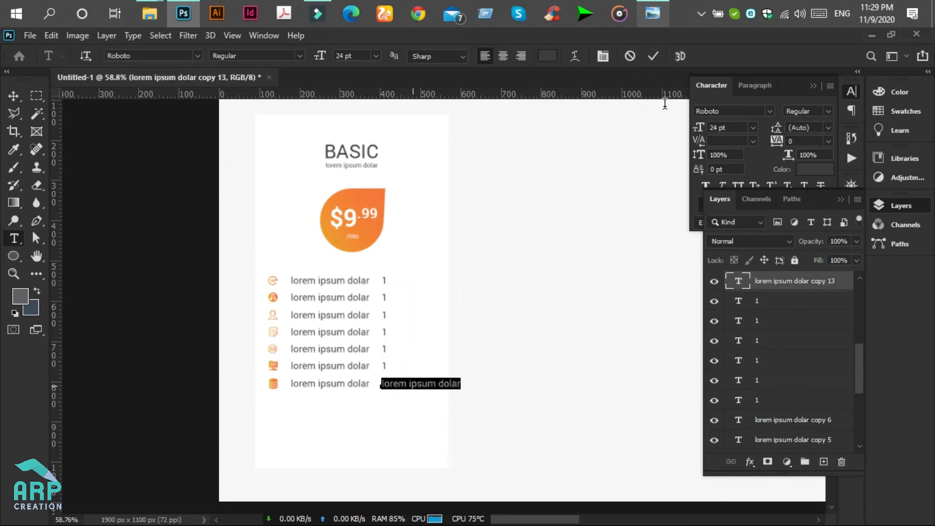
{"action": "type", "text": "1"}
{"action": "left_click", "coordinate": [653, 57]}
Select all seven "1" text layers and nudge them together to the right, towards the card's right side.
{"action": "key", "text": "v"}
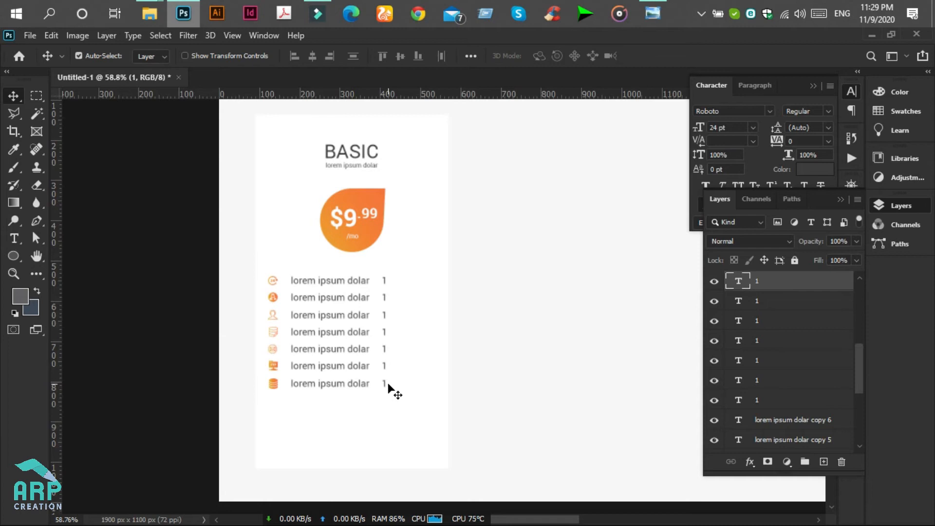
{"action": "left_click", "coordinate": [791, 389], "text": "shift"}
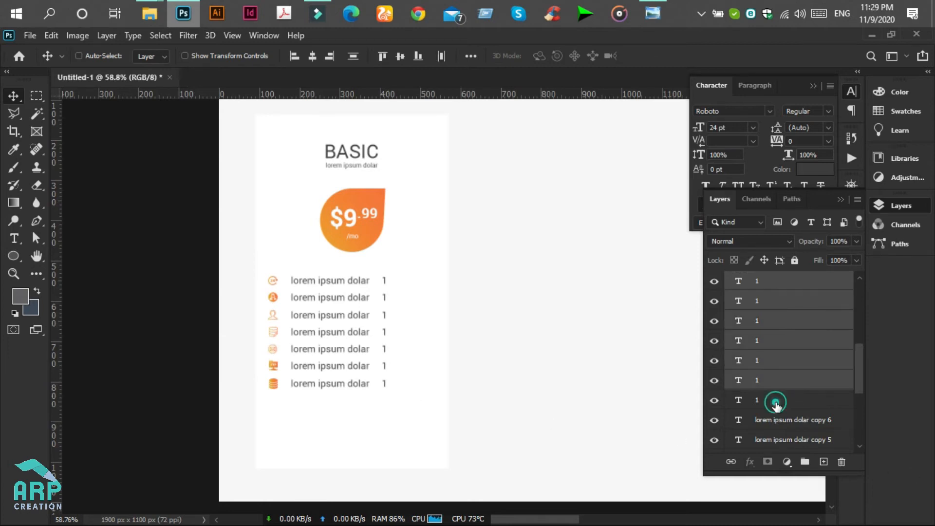
{"action": "left_click", "coordinate": [777, 407], "text": "shift"}
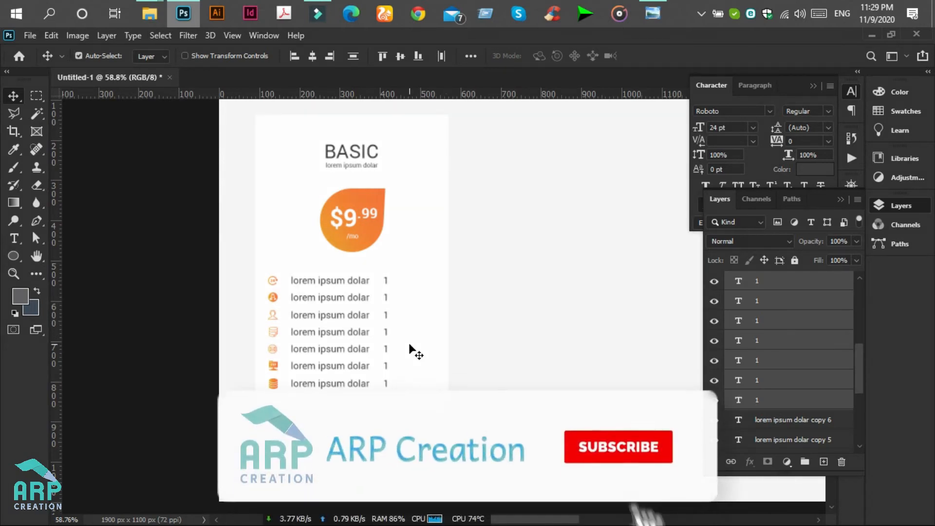
{"action": "key", "text": "Right"}
{"action": "key", "text": "Right"}
{"action": "key", "text": "Right"}
{"action": "key", "text": "Right"}
{"action": "key", "text": "Right"}
{"action": "key", "text": "Right"}
{"action": "key", "text": "Right"}
{"action": "key", "text": "Right"}
{"action": "key", "text": "Right"}
{"action": "key", "text": "Right"}
{"action": "key", "text": "Right"}
{"action": "key", "text": "Right"}
{"action": "key", "text": "Right"}
{"action": "key", "text": "Right"}
{"action": "key", "text": "Right"}
{"action": "key", "text": "Right"}
{"action": "key", "text": "Right"}
{"action": "key", "text": "Right"}
{"action": "key", "text": "Right"}
{"action": "key", "text": "Right"}
{"action": "key", "text": "Right"}
{"action": "key", "text": "Right"}
{"action": "key", "text": "Right"}
{"action": "key", "text": "Right"}
{"action": "key", "text": "Right"}
{"action": "key", "text": "Right"}
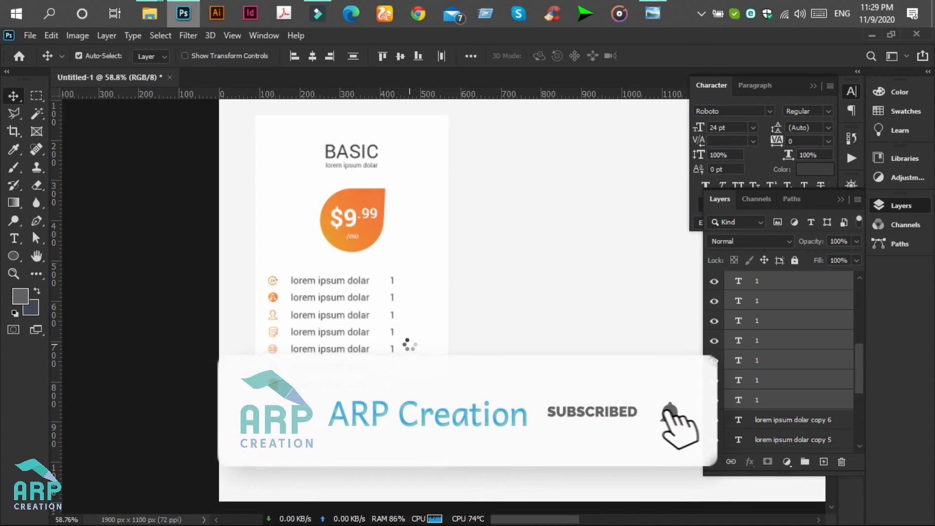
{"action": "key", "text": "Right"}
{"action": "key", "text": "Right"}
{"action": "key", "text": "Right"}
{"action": "key", "text": "Right"}
{"action": "key", "text": "Right"}
{"action": "key", "text": "Right"}
{"action": "key", "text": "Right"}
{"action": "key", "text": "Right"}
{"action": "key", "text": "Right"}
{"action": "key", "text": "Right"}
{"action": "key", "text": "Right"}
{"action": "key", "text": "Right"}
{"action": "key", "text": "Right"}
{"action": "key", "text": "Right"}
{"action": "key", "text": "Right"}
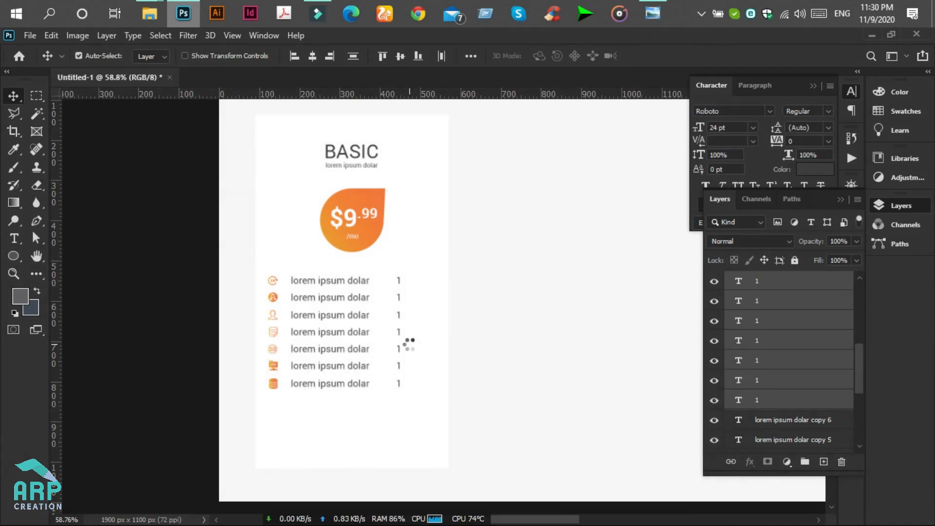
{"action": "key", "text": "Right"}
{"action": "key", "text": "Right"}
{"action": "key", "text": "Right"}
{"action": "key", "text": "Right"}
{"action": "key", "text": "Right"}
{"action": "key", "text": "Right"}
{"action": "key", "text": "Right"}
{"action": "key", "text": "Right"}
{"action": "key", "text": "Right"}
{"action": "key", "text": "Right"}
{"action": "key", "text": "Right"}
{"action": "key", "text": "Right"}
{"action": "key", "text": "Right"}
{"action": "key", "text": "Right"}
{"action": "key", "text": "Right"}
Set the font style of the seven selected "1" text layers to Roboto Bold.
{"action": "scroll", "coordinate": [355, 412], "scroll_direction": "up", "scroll_amount": 1}
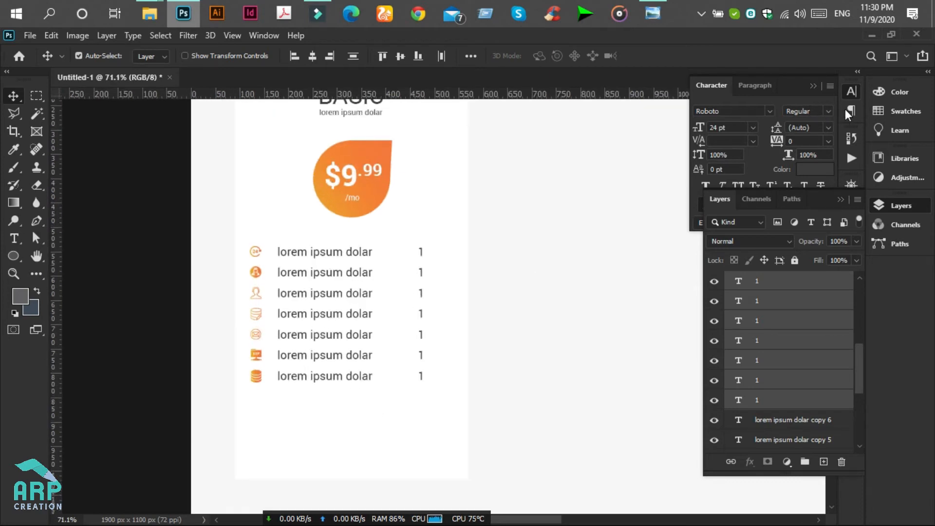
{"action": "left_click", "coordinate": [827, 111]}
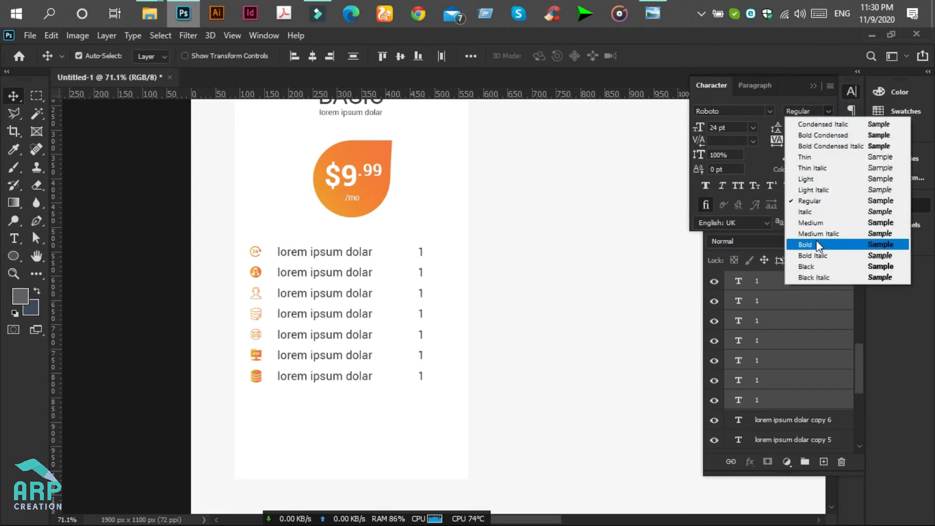
{"action": "left_click", "coordinate": [816, 240]}
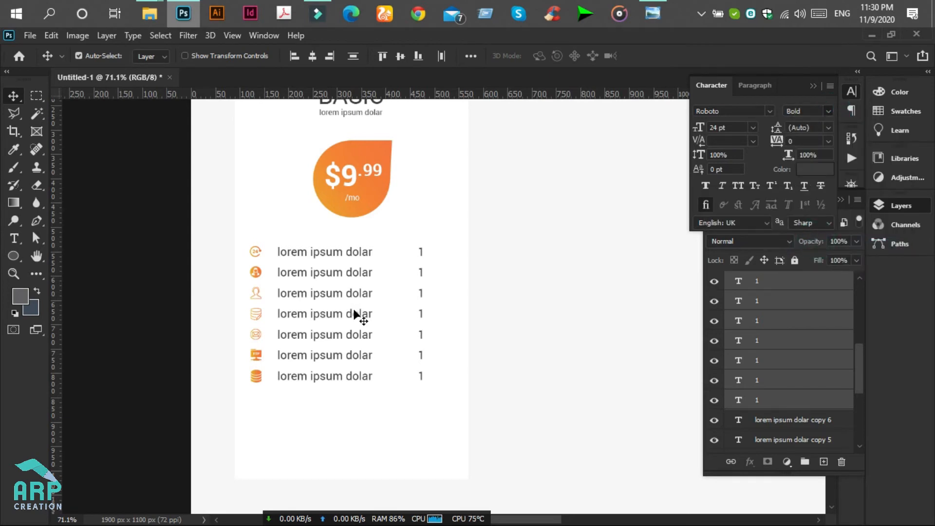
{"action": "scroll", "coordinate": [382, 337], "scroll_direction": "down", "scroll_amount": 1}
{"action": "scroll", "coordinate": [358, 463], "scroll_direction": "up", "scroll_amount": 3}
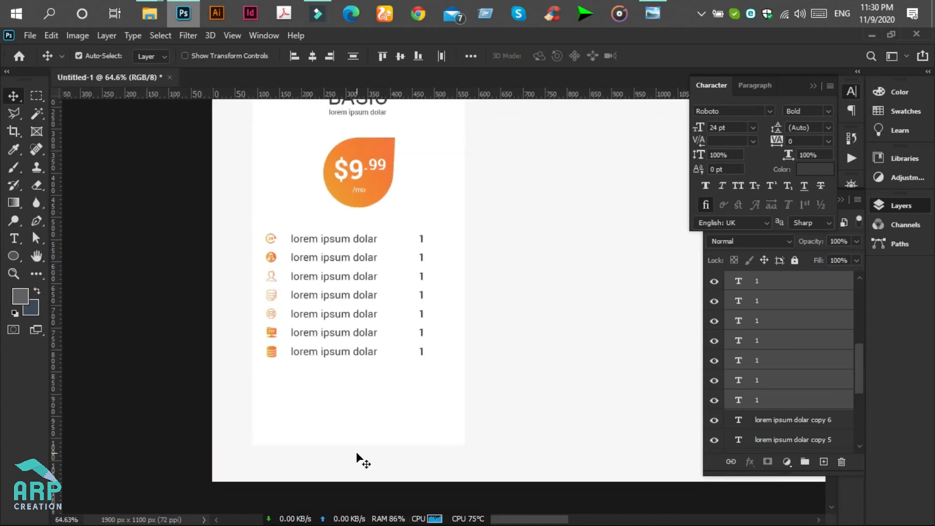
Lock the card's background rectangle, select all feature icons, text lines and numbers, and nudge them slightly to the right.
{"action": "left_click", "coordinate": [433, 394]}
{"action": "left_click_drag", "start_coordinate": [516, 395], "coordinate": [242, 230]}
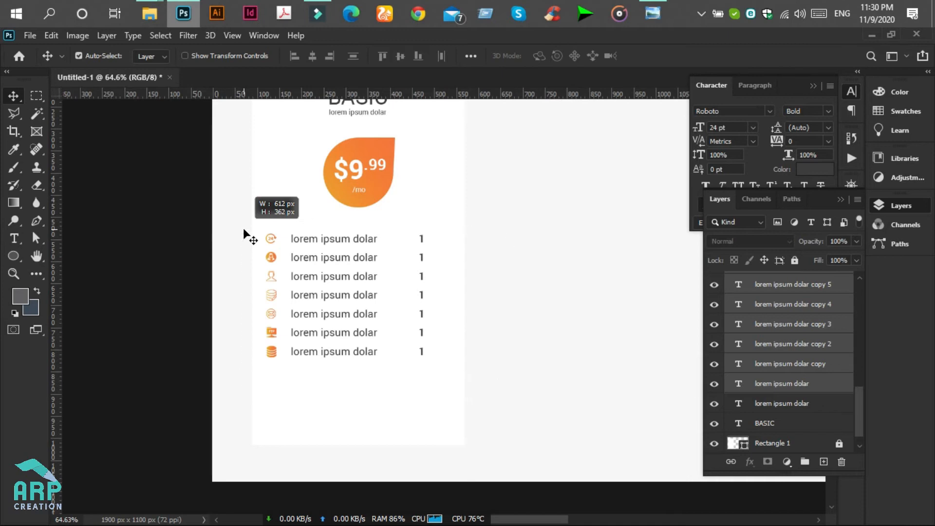
{"action": "key", "text": "Right"}
{"action": "key", "text": "Right"}
{"action": "key", "text": "Right"}
{"action": "key", "text": "Right"}
{"action": "key", "text": "Right"}
{"action": "key", "text": "Right"}
{"action": "key", "text": "Right"}
{"action": "key", "text": "Right"}
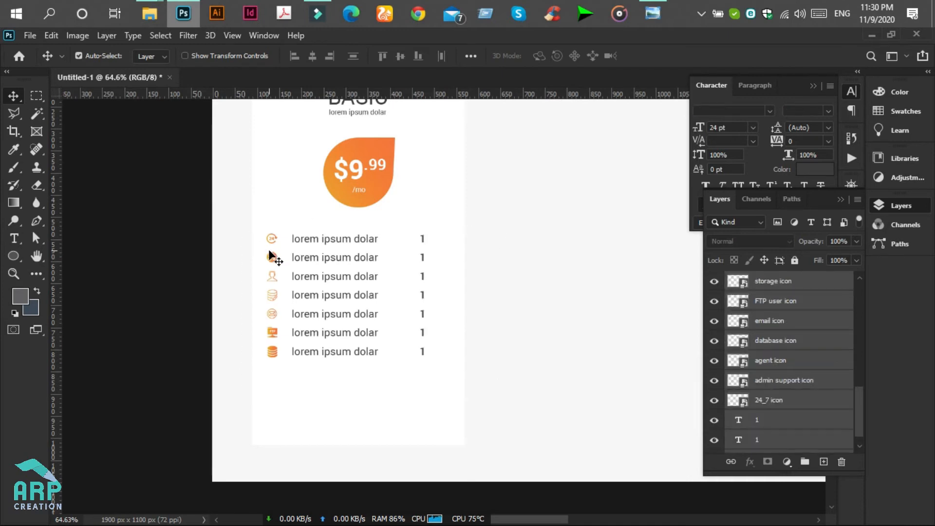
Nudge the selected feature icons, text lines and numbers further right to centre them within the card, and deselect them.
{"action": "key", "text": "Right"}
{"action": "key", "text": "Right"}
{"action": "key", "text": "Right"}
{"action": "key", "text": "Right"}
{"action": "key", "text": "Right"}
{"action": "key", "text": "Right"}
{"action": "key", "text": "Right"}
{"action": "key", "text": "Right"}
{"action": "key", "text": "Right"}
{"action": "key", "text": "Right"}
{"action": "key", "text": "Right"}
{"action": "key", "text": "Right"}
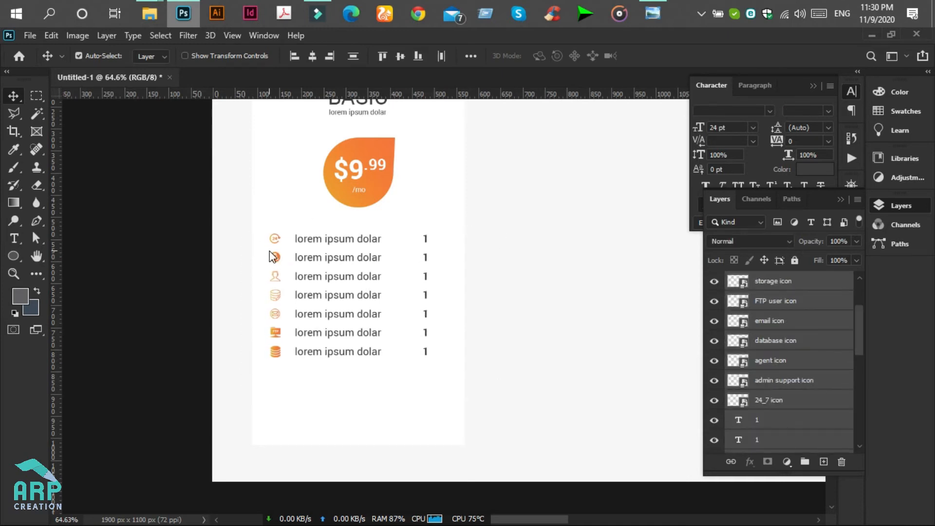
{"action": "key", "text": "Right"}
{"action": "key", "text": "Right"}
{"action": "key", "text": "Right"}
{"action": "key", "text": "Right"}
{"action": "key", "text": "Right"}
{"action": "key", "text": "Right"}
{"action": "key", "text": "Right"}
{"action": "key", "text": "Right"}
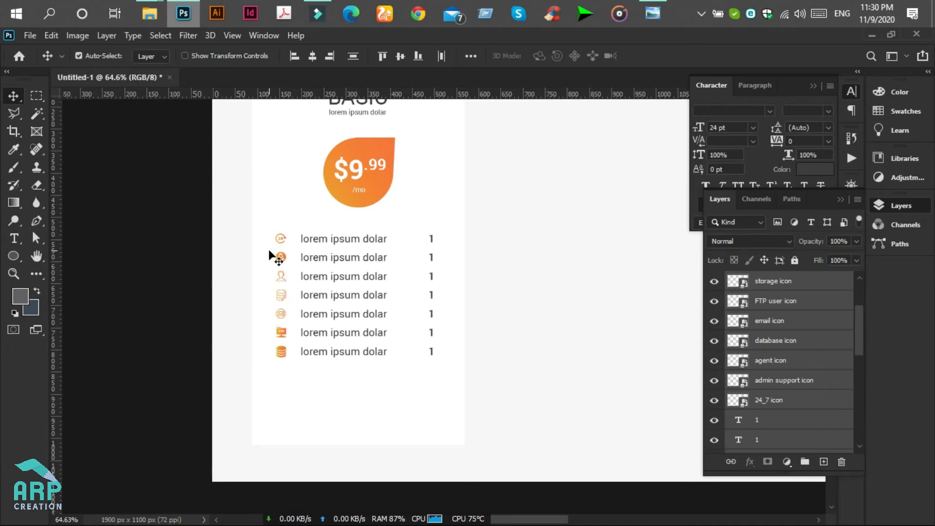
{"action": "key", "text": "Right"}
{"action": "key", "text": "Right"}
{"action": "key", "text": "Right"}
{"action": "left_click", "coordinate": [381, 373]}
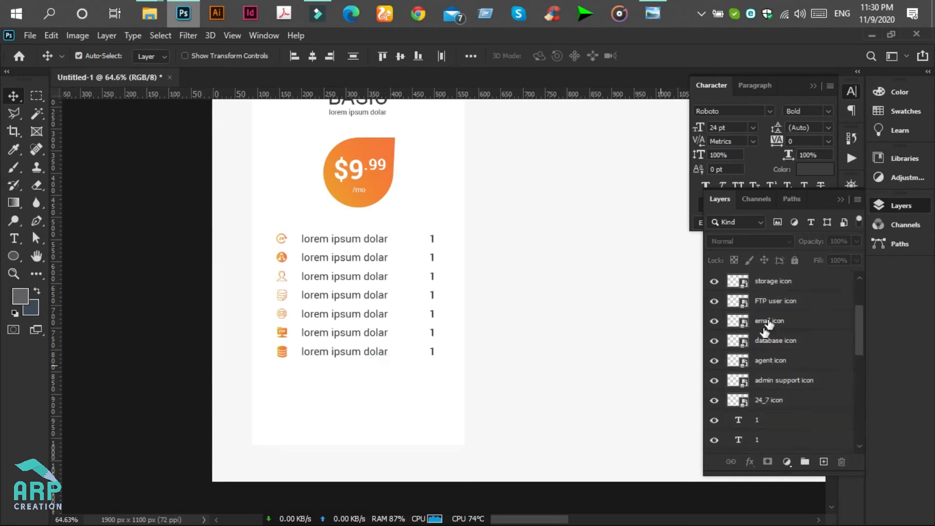
{"action": "left_click", "coordinate": [20, 258]}
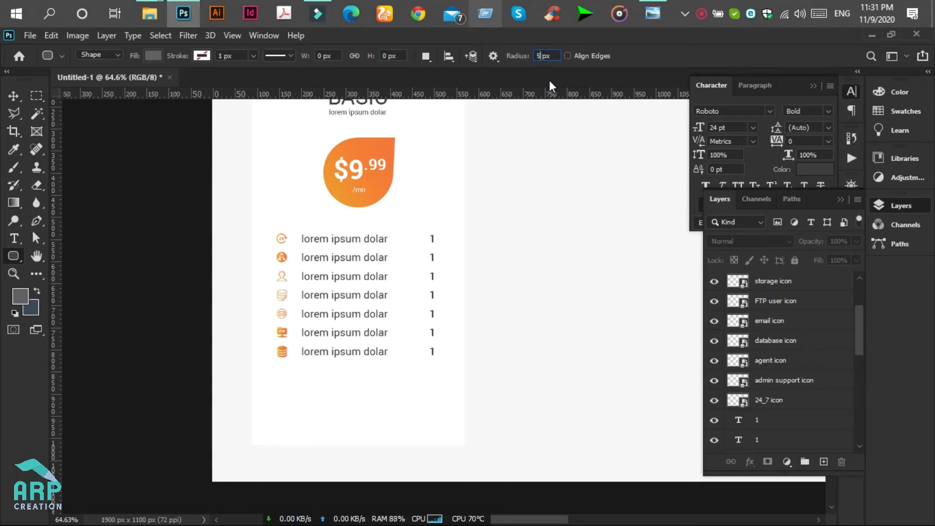
{"action": "key", "text": "BackSpace"}
{"action": "type", "text": "20"}
{"action": "left_click_drag", "start_coordinate": [282, 388], "coordinate": [404, 419]}
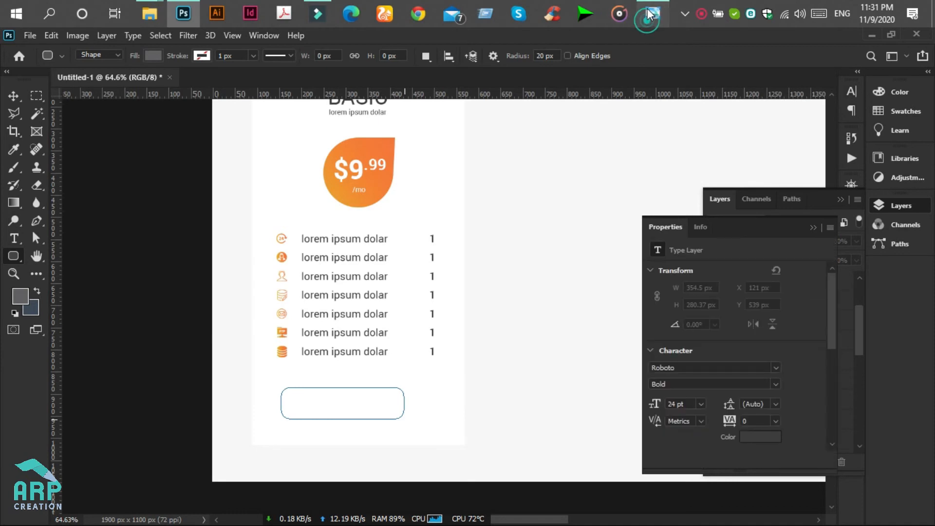
{"action": "left_click", "coordinate": [647, 8]}
{"action": "left_click", "coordinate": [647, 8]}
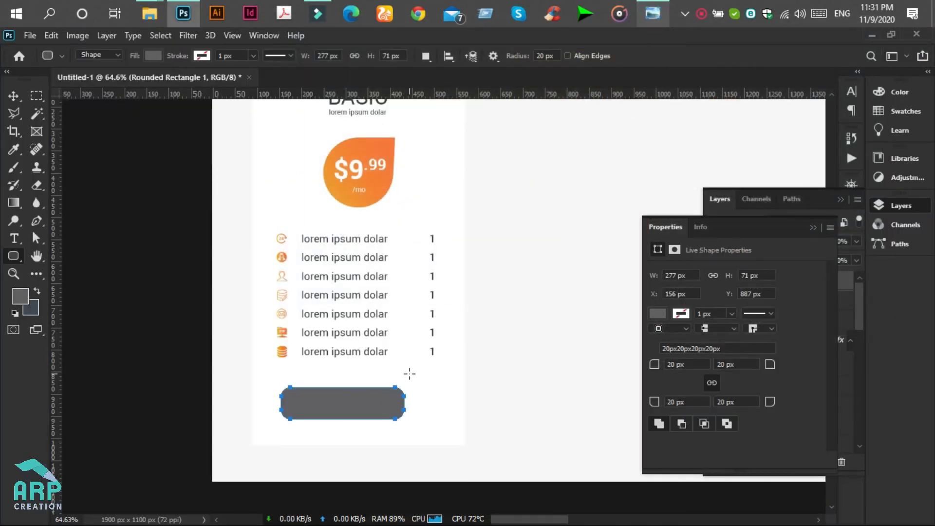
{"action": "key", "text": "ctrl+z"}
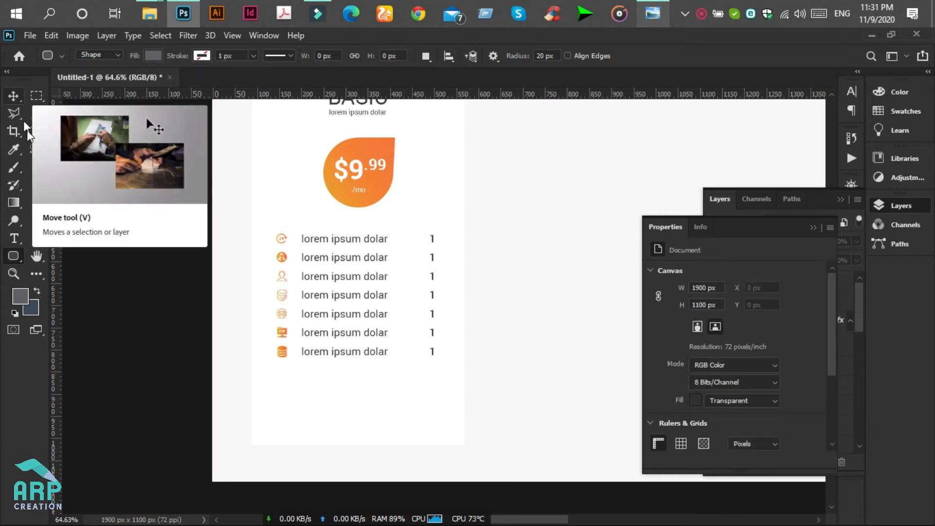
Draw a grey rounded rectangle about 257 × 66 px with a 30 px corner radius below the feature list.
{"action": "left_click", "coordinate": [540, 56]}
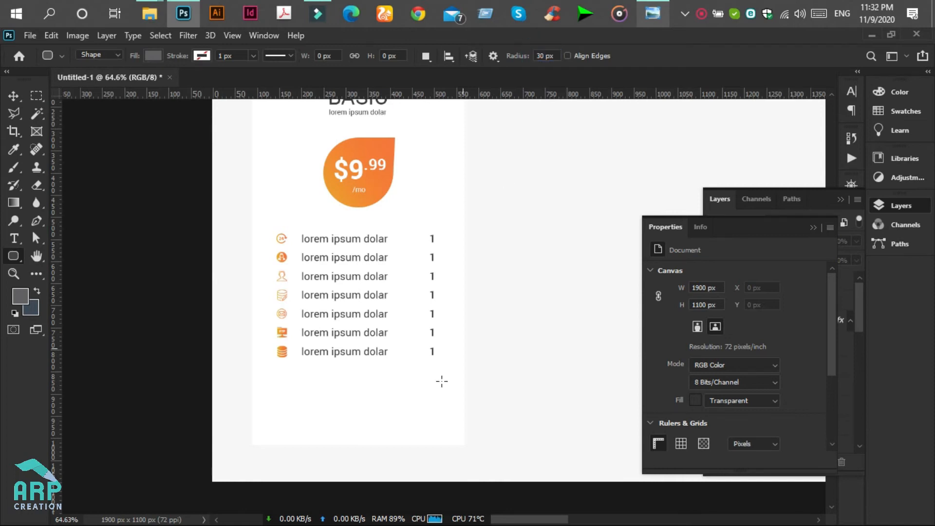
{"action": "left_click_drag", "start_coordinate": [286, 376], "coordinate": [398, 406]}
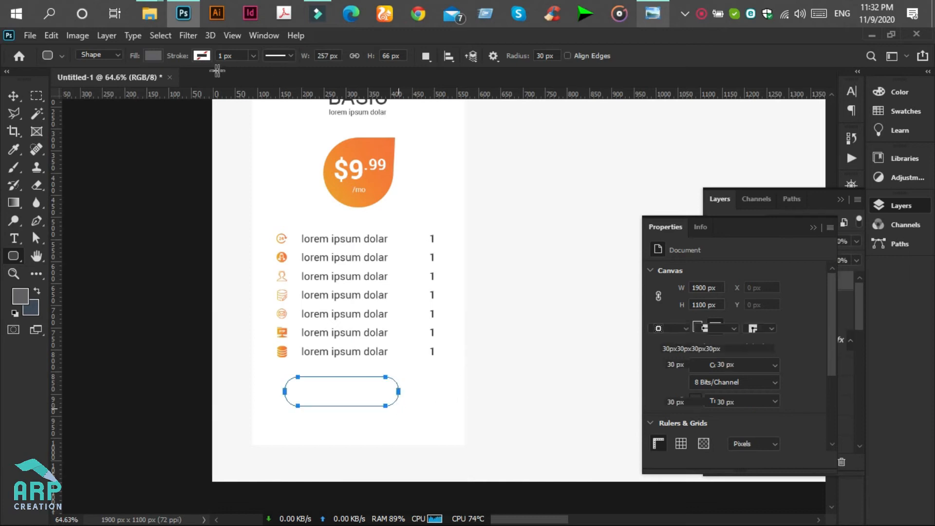
{"action": "left_click", "coordinate": [810, 227]}
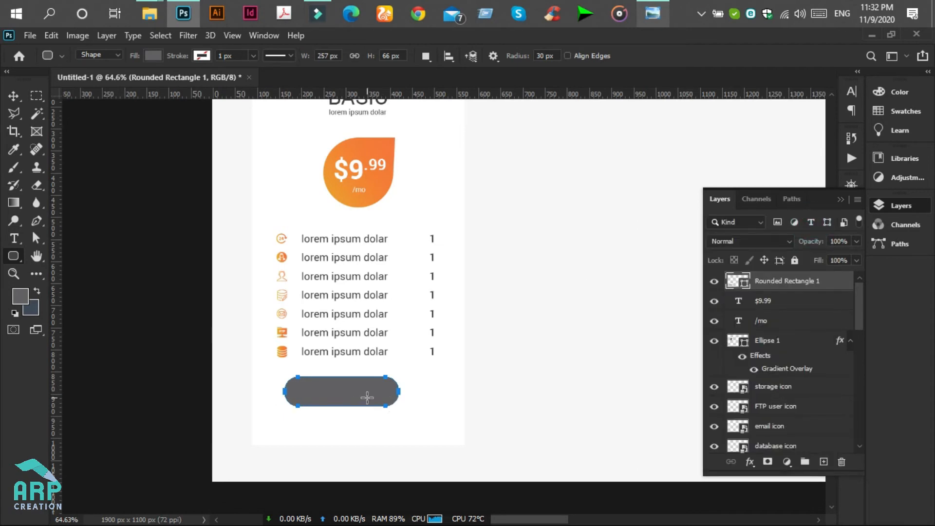
Copy the price badge's layer style onto the rounded rectangle and centre the shape in the card's lower area.
{"action": "left_click", "coordinate": [13, 98]}
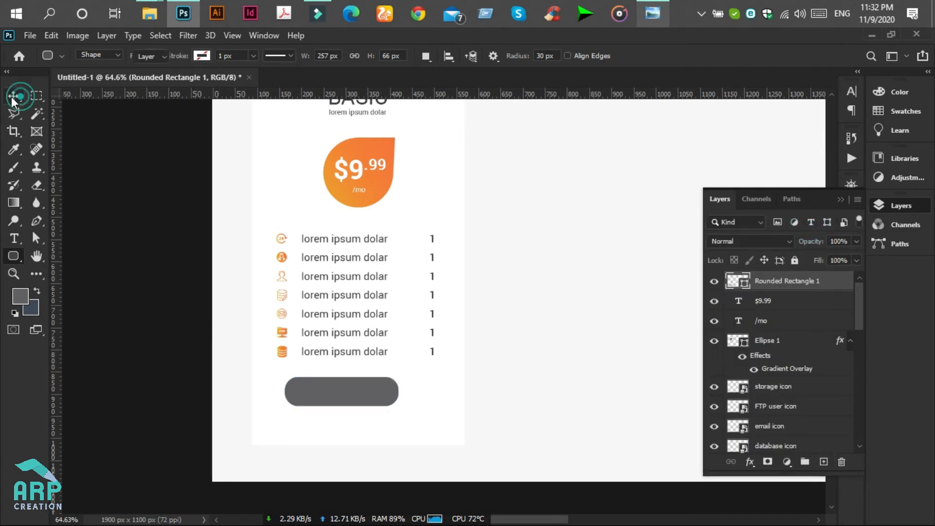
{"action": "left_click", "coordinate": [385, 191]}
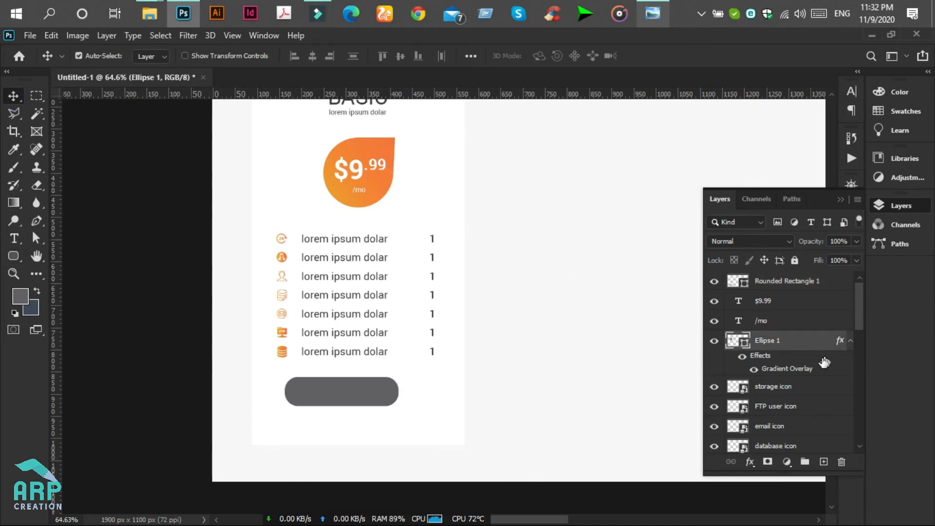
{"action": "right_click", "coordinate": [789, 340]}
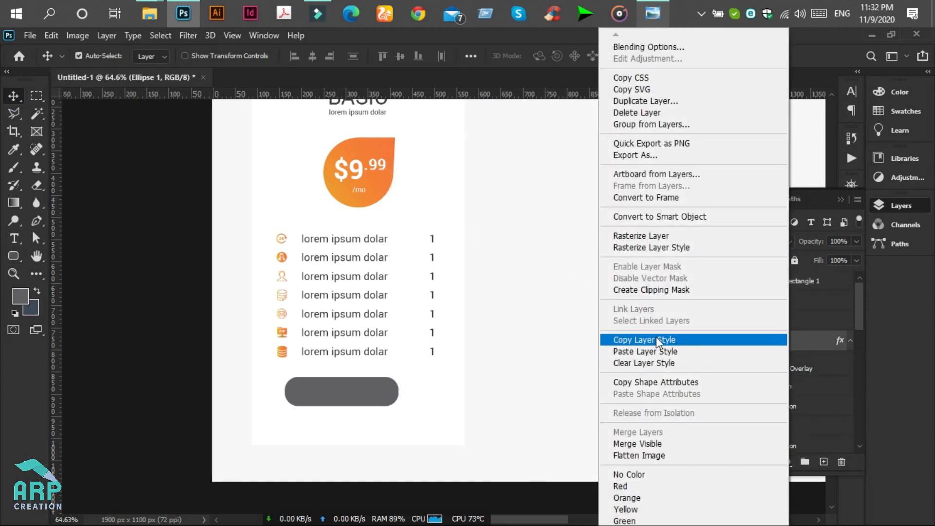
{"action": "left_click", "coordinate": [656, 340]}
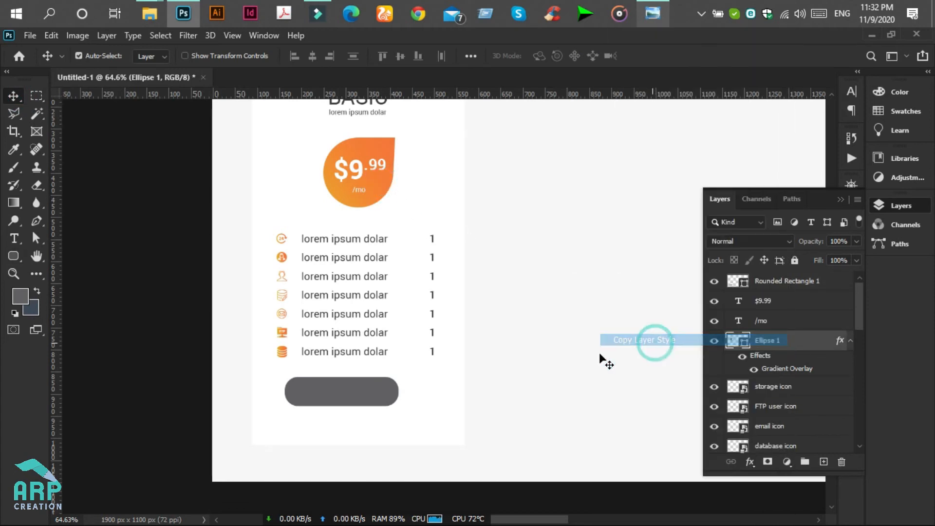
{"action": "left_click", "coordinate": [374, 399]}
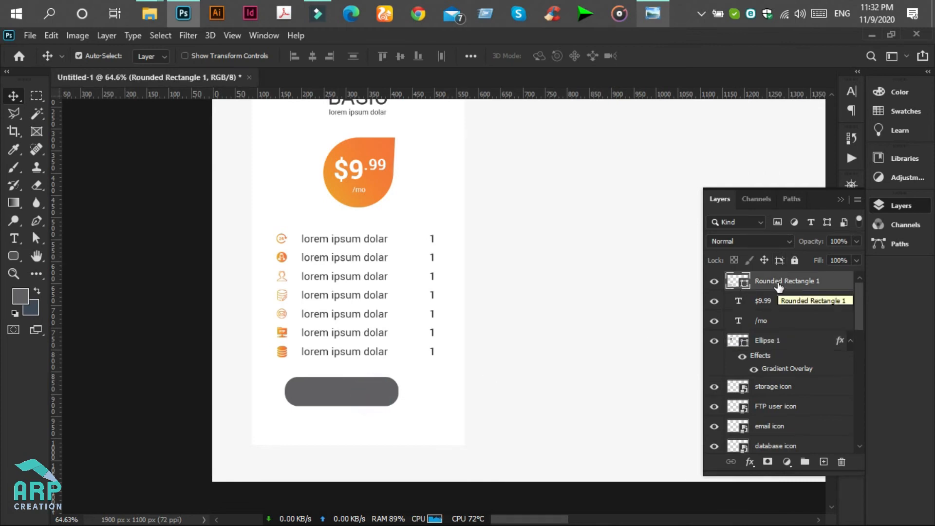
{"action": "right_click", "coordinate": [778, 288]}
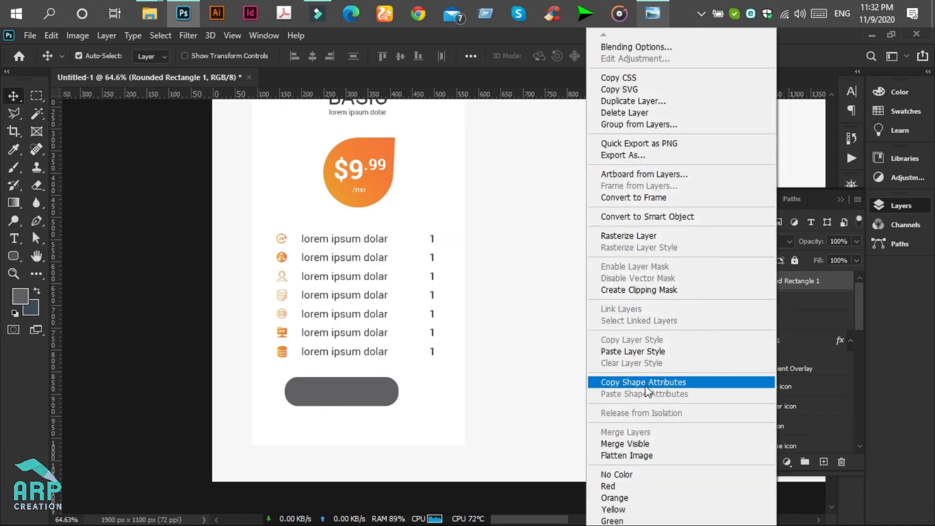
{"action": "left_click", "coordinate": [639, 351]}
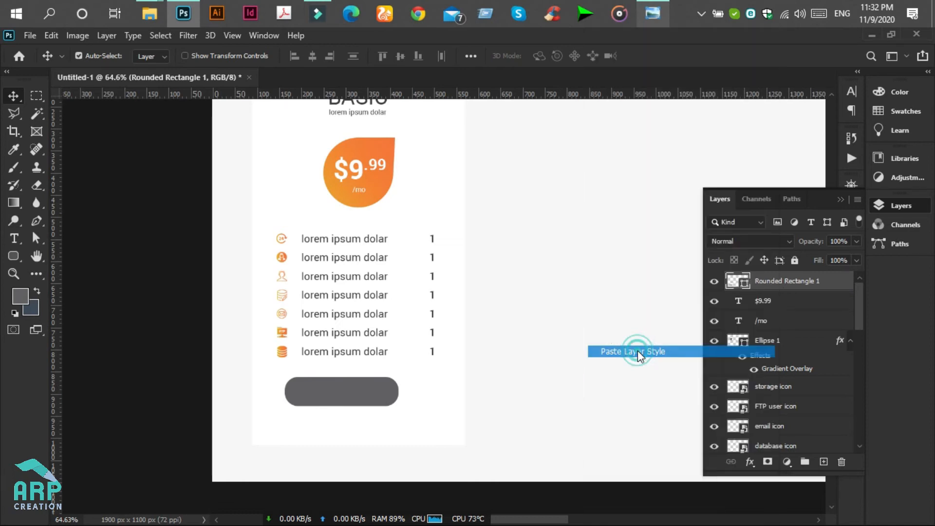
{"action": "left_click_drag", "start_coordinate": [351, 391], "coordinate": [368, 410]}
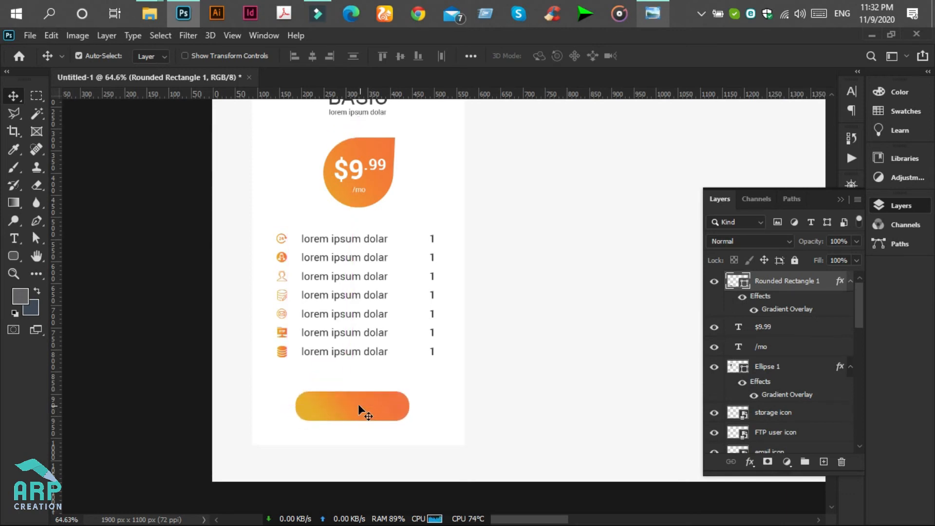
Add the text "Order Now" in 24 pt Roboto Bold on the gradient button.
{"action": "left_click", "coordinate": [11, 244]}
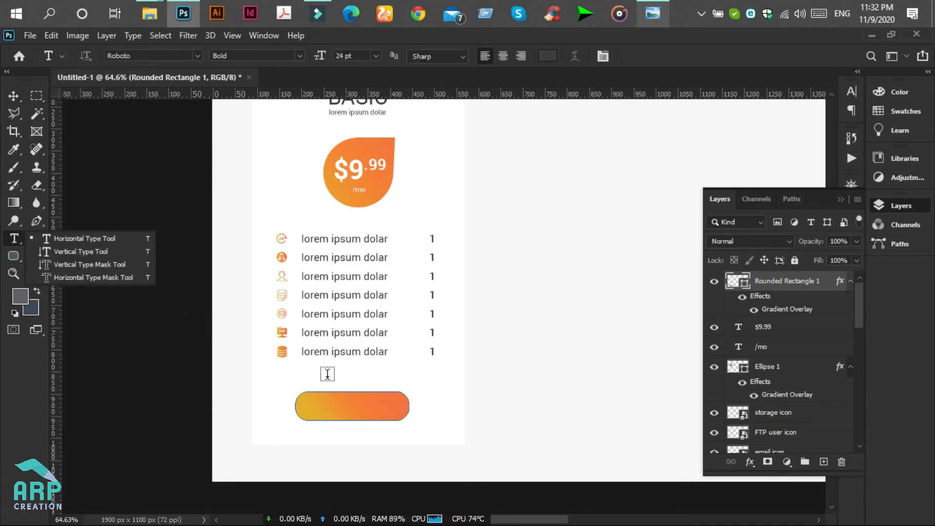
{"action": "left_click", "coordinate": [328, 374]}
{"action": "left_click", "coordinate": [327, 379]}
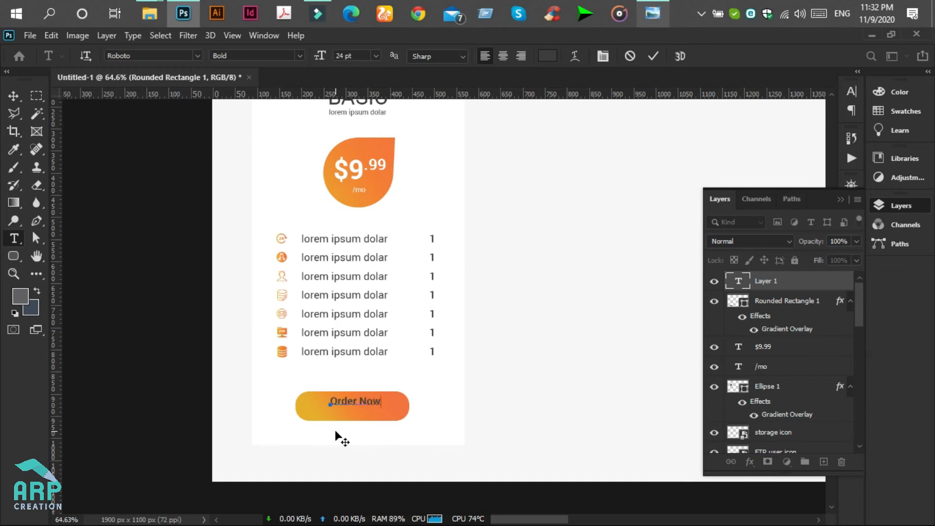
Centre-align the "Order Now" text and colour it white (ffffff).
{"action": "left_click_drag", "start_coordinate": [382, 400], "coordinate": [332, 400]}
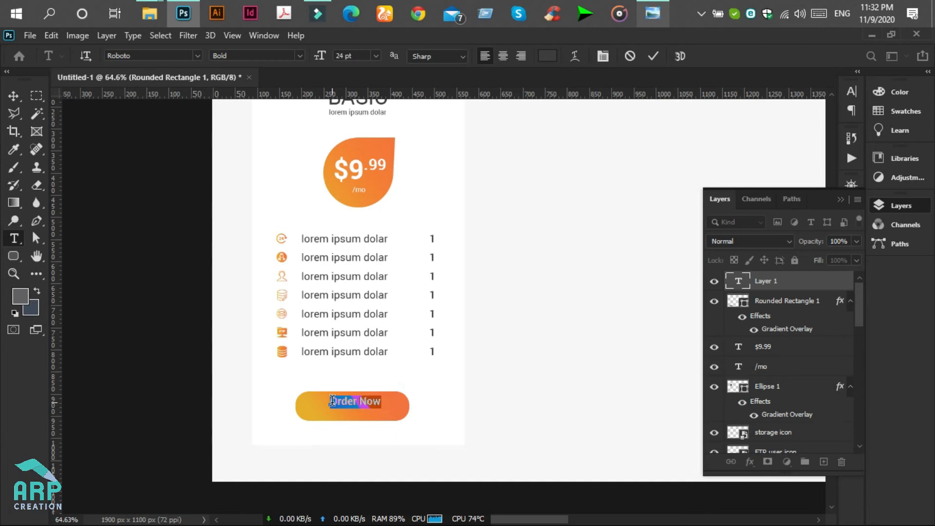
{"action": "left_click", "coordinate": [504, 56]}
{"action": "left_click", "coordinate": [543, 58]}
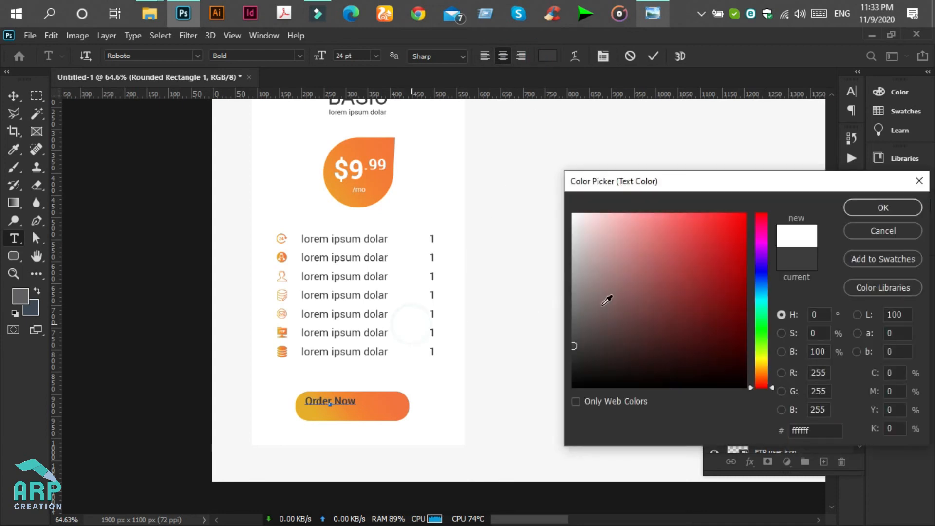
{"action": "left_click", "coordinate": [872, 209]}
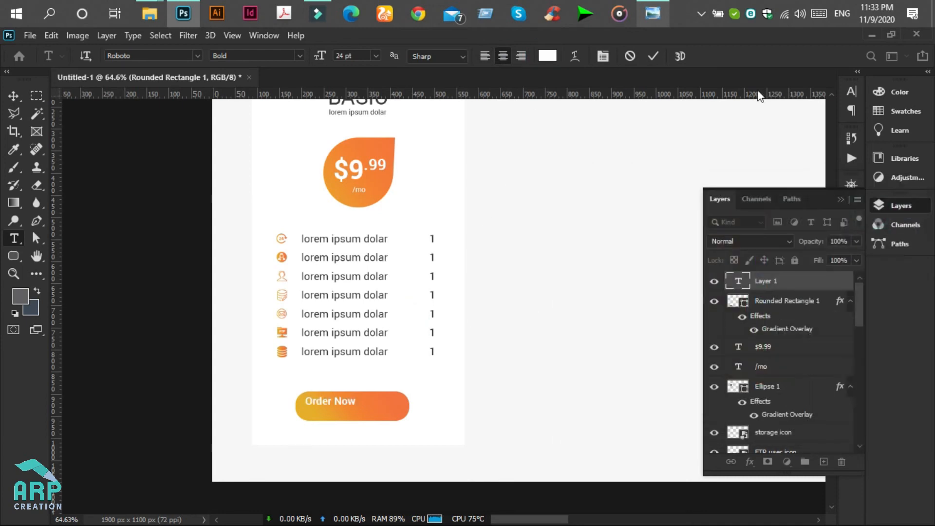
Set the "Order Now" text's font style to Roboto Regular and move it to the centre of the button.
{"action": "left_click", "coordinate": [644, 8]}
{"action": "left_click", "coordinate": [644, 8]}
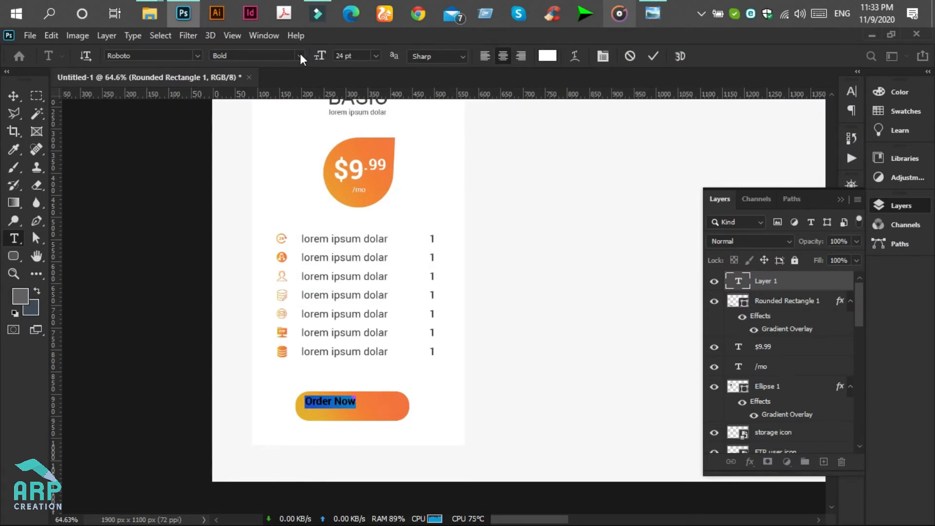
{"action": "left_click", "coordinate": [299, 53]}
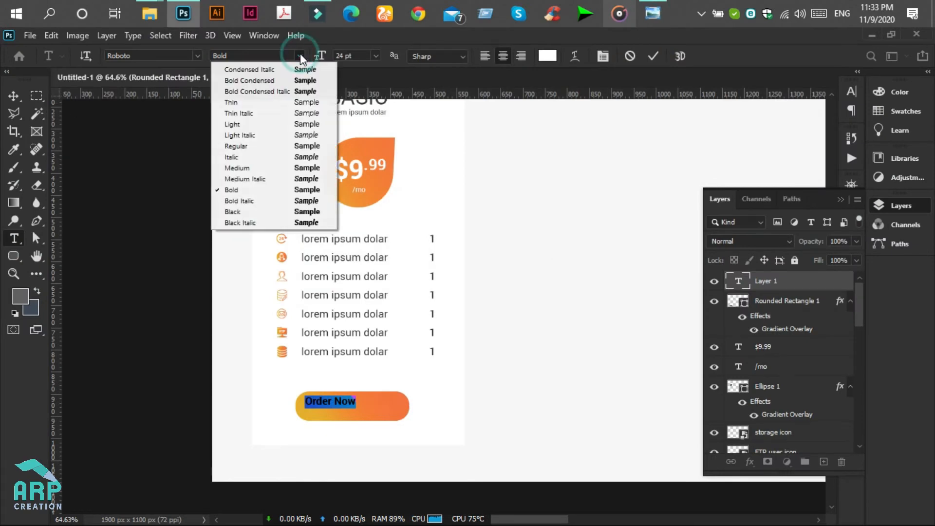
{"action": "left_click", "coordinate": [266, 147]}
{"action": "left_click", "coordinate": [14, 96]}
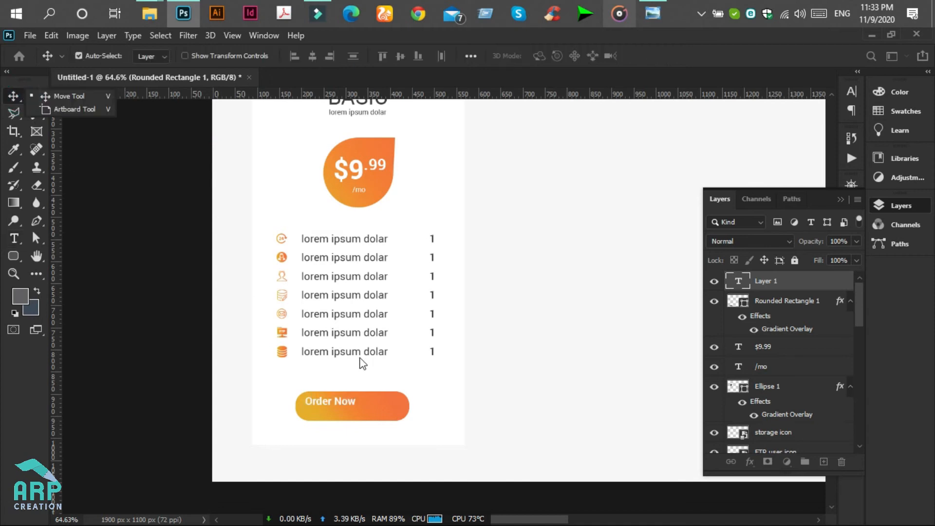
{"action": "left_click_drag", "start_coordinate": [350, 406], "coordinate": [373, 408]}
Unlock the card's background rectangle, select all of the BASIC card's layers and group them.
{"action": "scroll", "coordinate": [407, 434], "scroll_direction": "down", "scroll_amount": 3}
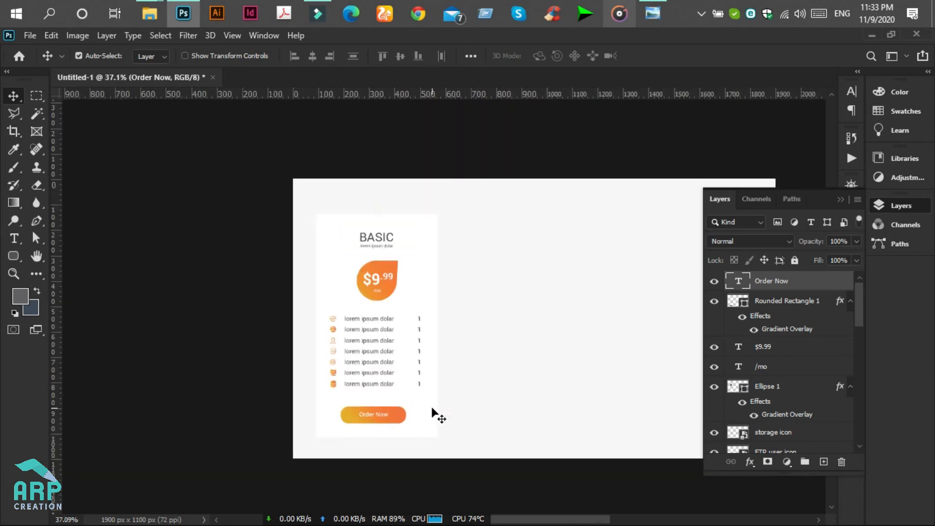
{"action": "left_click", "coordinate": [428, 413]}
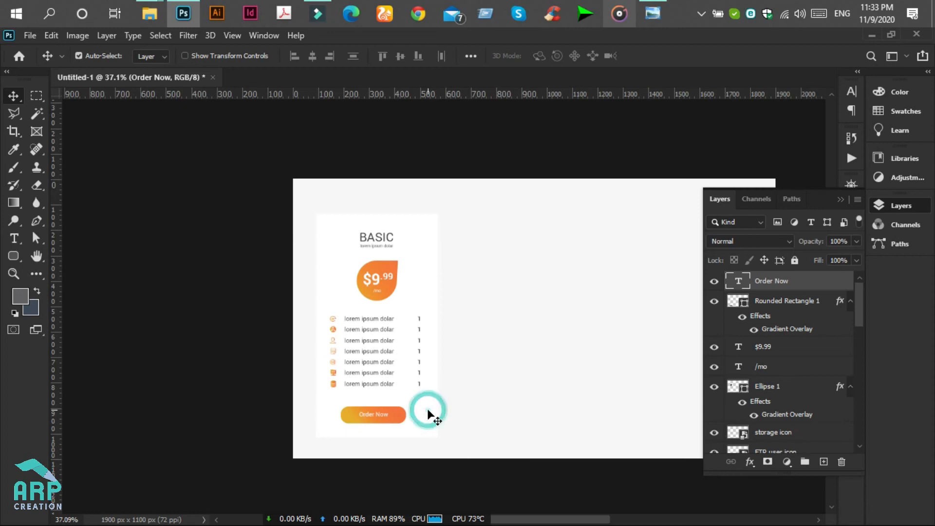
{"action": "scroll", "coordinate": [428, 414], "scroll_direction": "up", "scroll_amount": 3}
{"action": "left_click_drag", "start_coordinate": [863, 309], "coordinate": [866, 446]}
{"action": "left_click", "coordinate": [839, 427]}
{"action": "scroll", "coordinate": [463, 451], "scroll_direction": "down", "scroll_amount": 2}
{"action": "left_click_drag", "start_coordinate": [507, 467], "coordinate": [270, 155]}
{"action": "key", "text": "ctrl"}
{"action": "key", "text": "ctrl+g"}
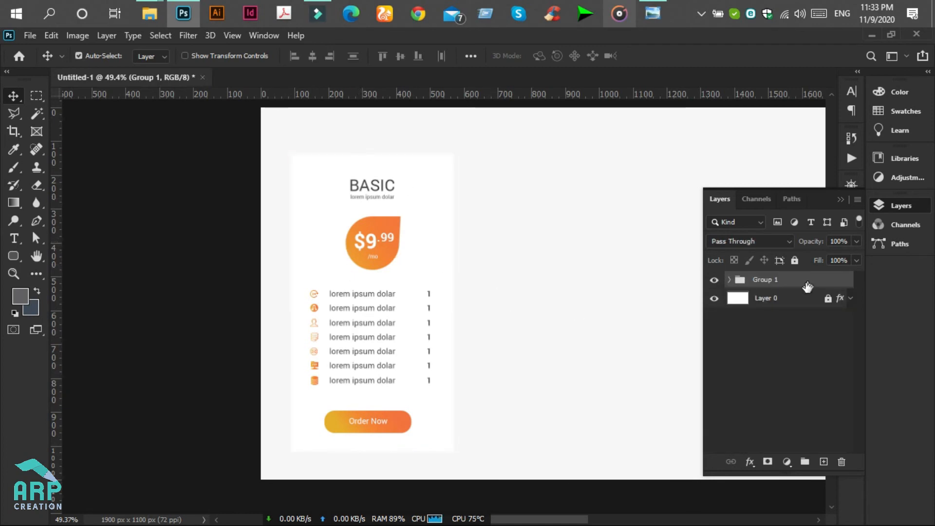
Add a black Multiply drop shadow to the BASIC card group with 27% opacity, 90° angle, 4 px distance, 1% spread and 76 px size.
{"action": "double_click", "coordinate": [848, 282]}
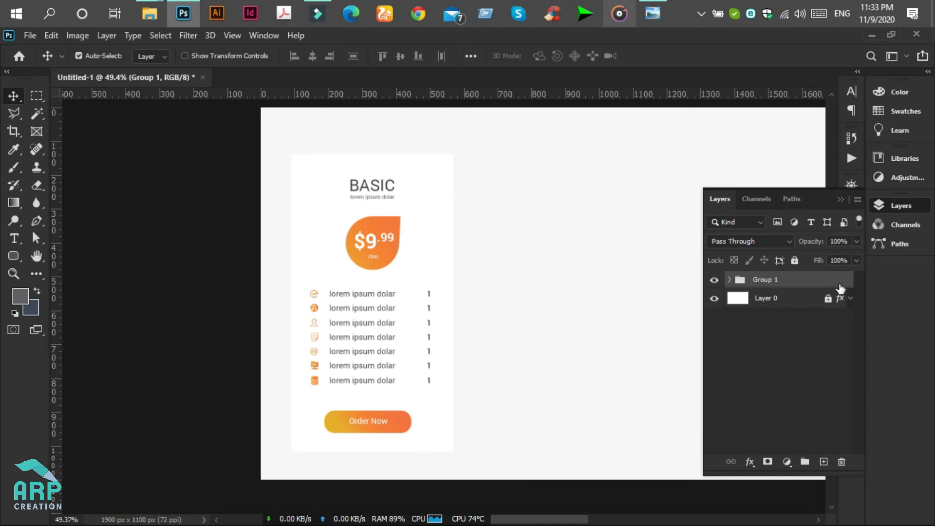
{"action": "left_click_drag", "start_coordinate": [502, 191], "coordinate": [565, 145]}
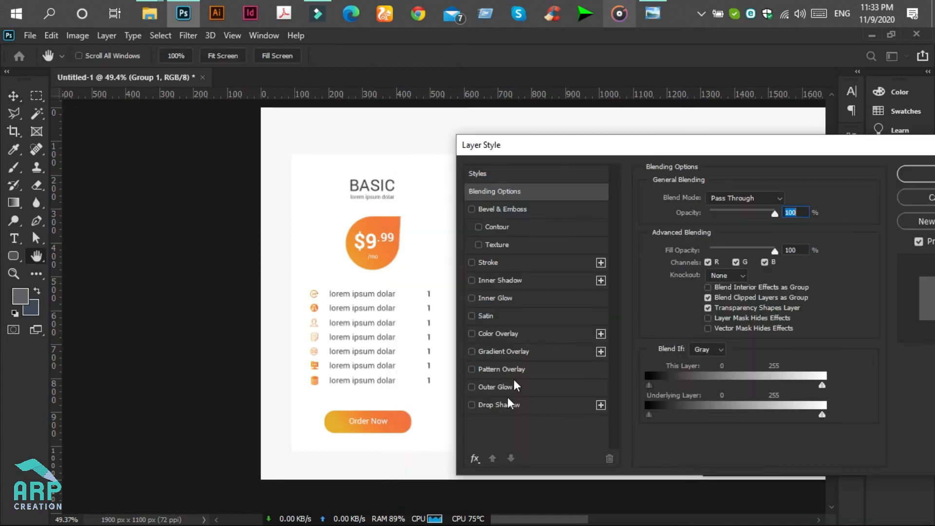
{"action": "left_click", "coordinate": [501, 408]}
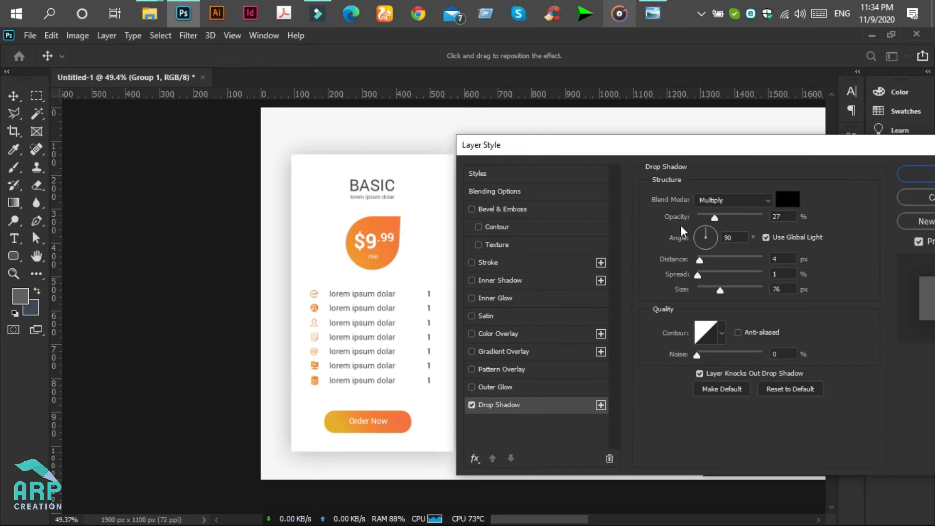
{"action": "left_click_drag", "start_coordinate": [586, 141], "coordinate": [622, 126]}
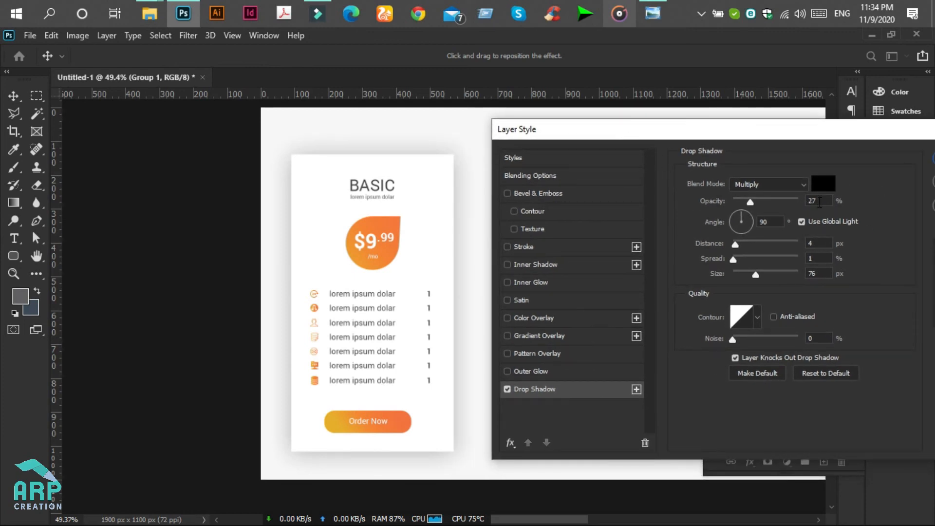
{"action": "left_click", "coordinate": [821, 183]}
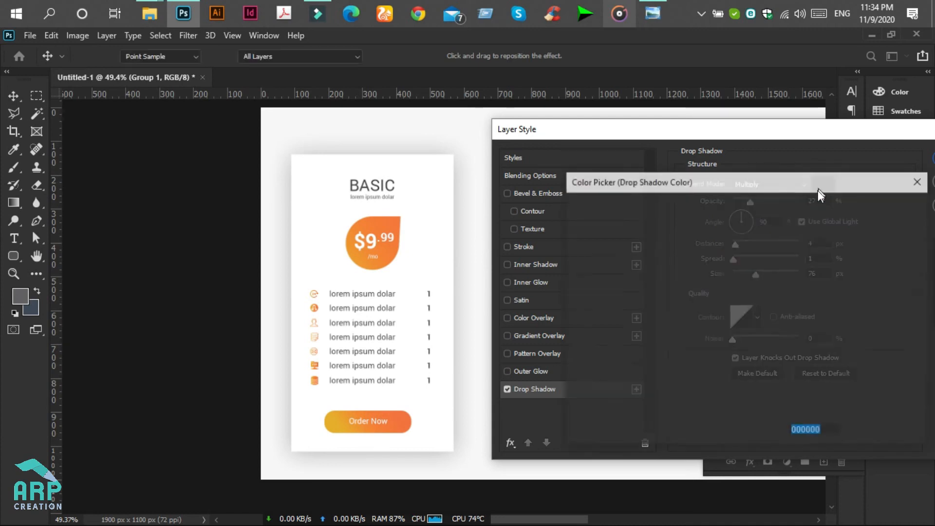
{"action": "left_click", "coordinate": [896, 213]}
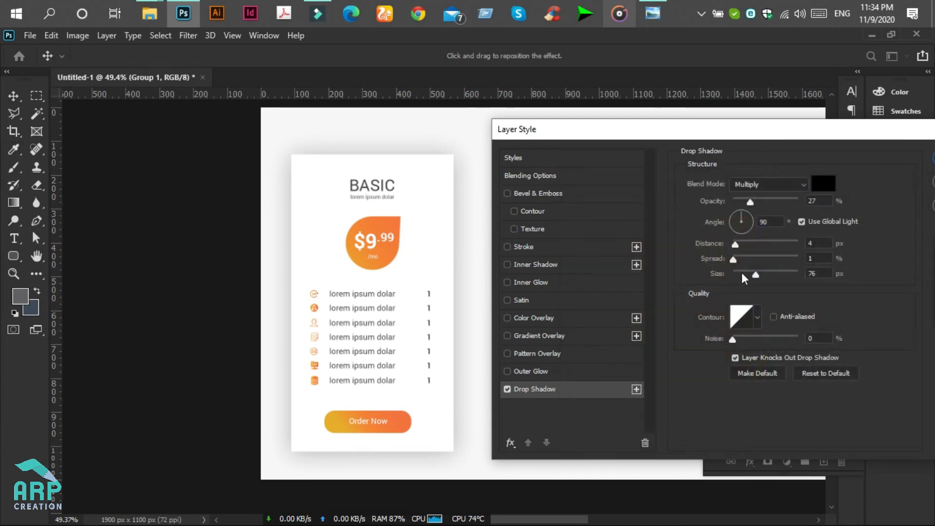
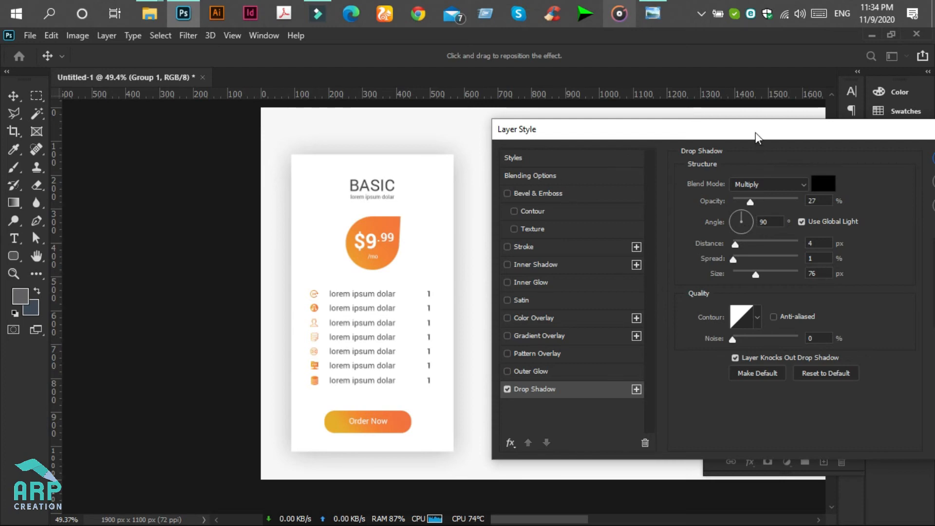
{"action": "left_click_drag", "start_coordinate": [755, 138], "coordinate": [604, 132]}
{"action": "left_click", "coordinate": [821, 153]}
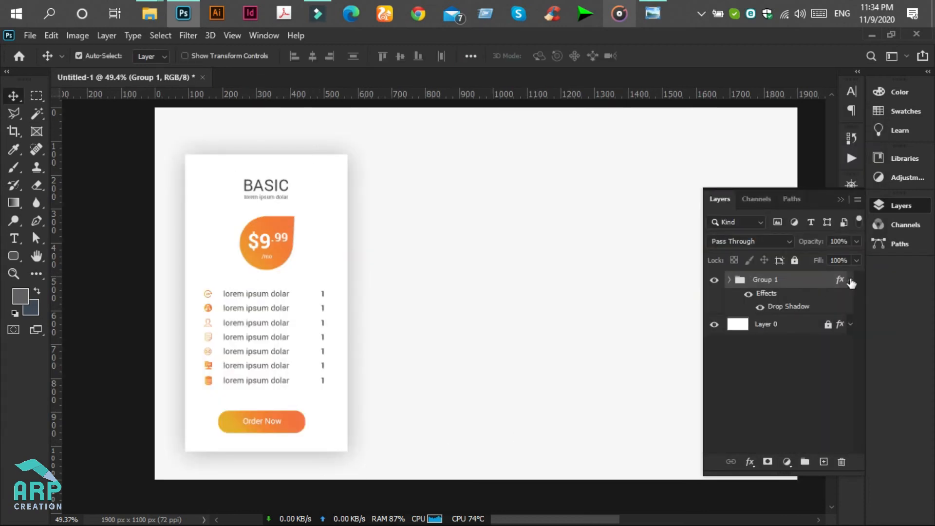
Duplicate the BASIC card group, set Auto-Select to Group and place the copy level with the original on its right.
{"action": "left_click", "coordinate": [850, 280]}
{"action": "key", "text": "ctrl"}
{"action": "key", "text": "ctrl+j"}
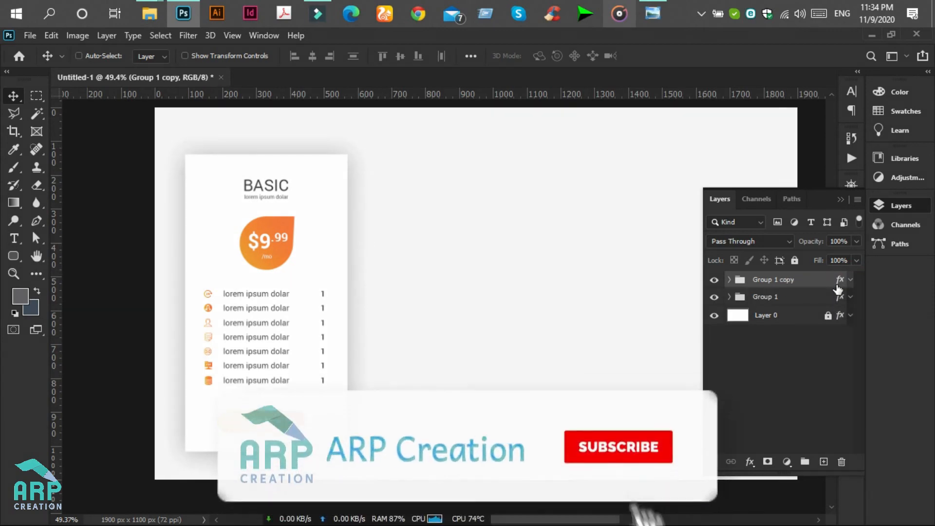
{"action": "left_click", "coordinate": [155, 63]}
{"action": "left_click", "coordinate": [148, 60]}
{"action": "left_click_drag", "start_coordinate": [285, 168], "coordinate": [427, 168]}
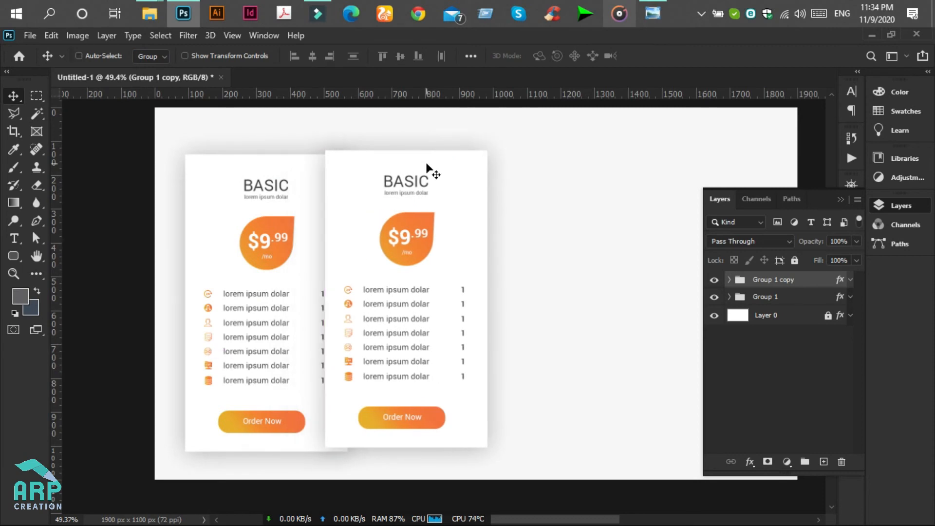
{"action": "key", "text": "ctrl+z"}
{"action": "left_click_drag", "start_coordinate": [307, 170], "coordinate": [499, 173]}
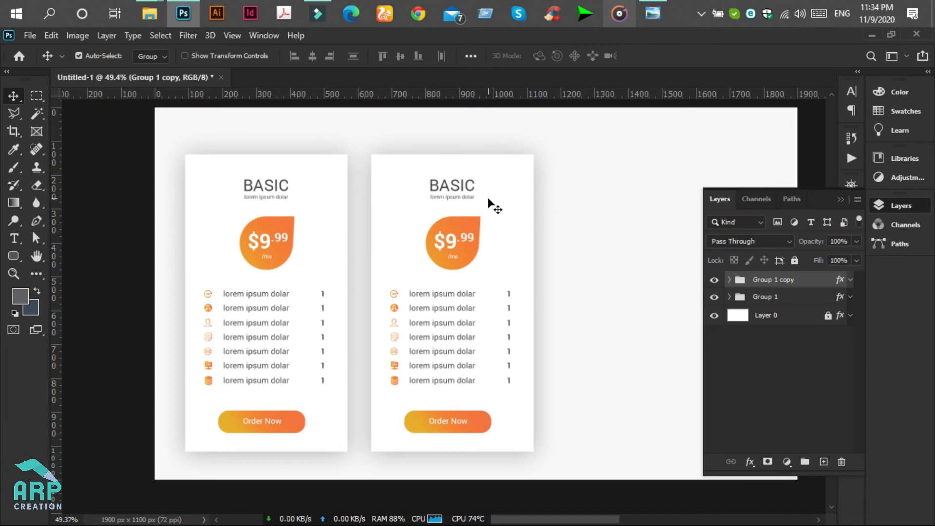
Scale the copied card proportionally to about 112% (about 540 × 988 px) and shift it slightly right and up.
{"action": "key", "text": "ctrl+t"}
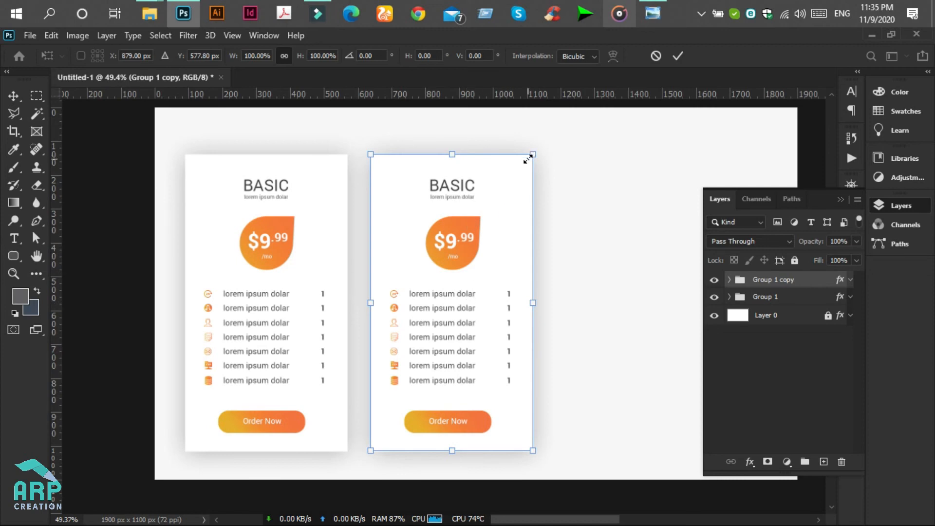
{"action": "left_click_drag", "start_coordinate": [533, 156], "coordinate": [542, 138]}
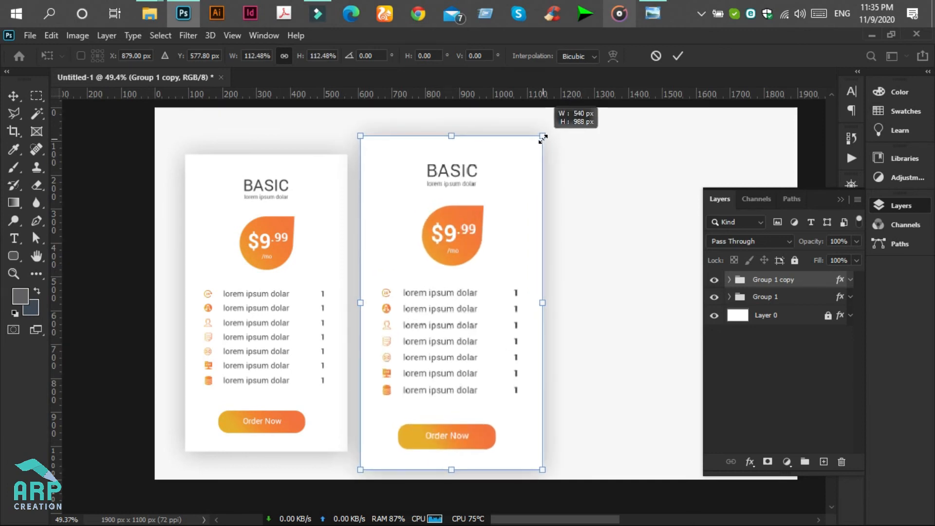
{"action": "left_click_drag", "start_coordinate": [509, 184], "coordinate": [525, 179]}
{"action": "left_click", "coordinate": [677, 56]}
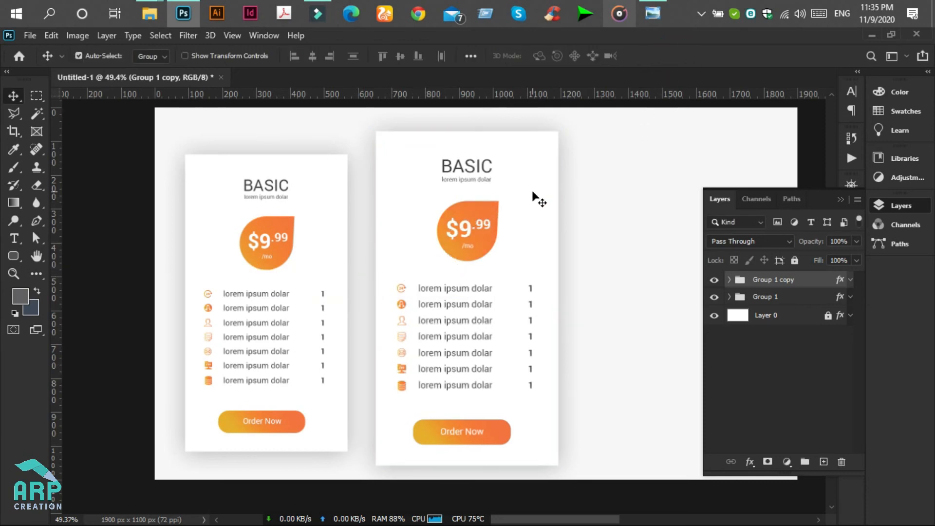
{"action": "left_click", "coordinate": [595, 215]}
{"action": "left_click", "coordinate": [533, 200]}
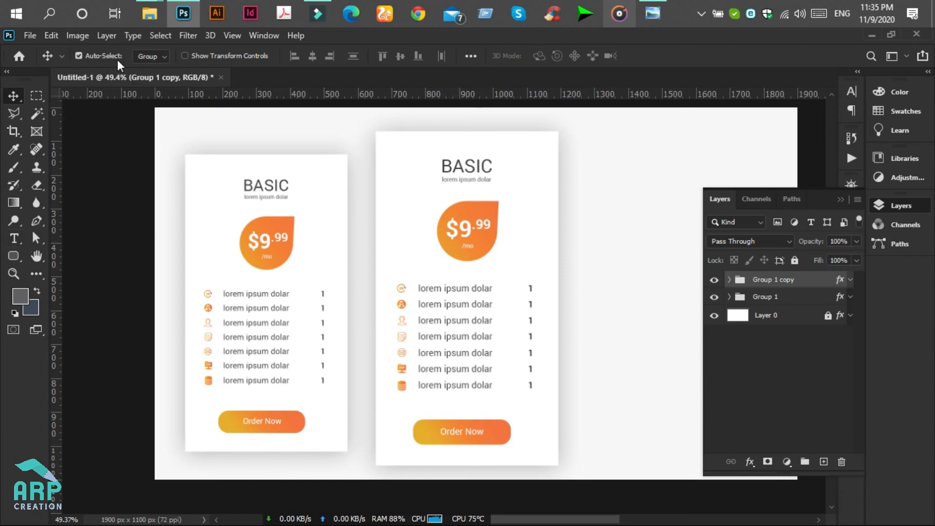
Set Auto-Select to Layer and copy the layer style of the enlarged card's price badge onto the card's background rectangle.
{"action": "left_click", "coordinate": [149, 59]}
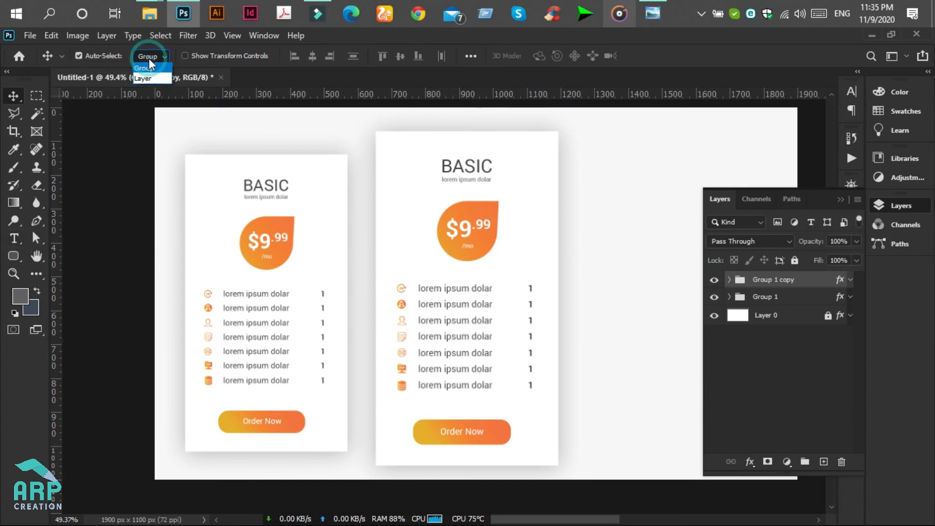
{"action": "left_click", "coordinate": [144, 79]}
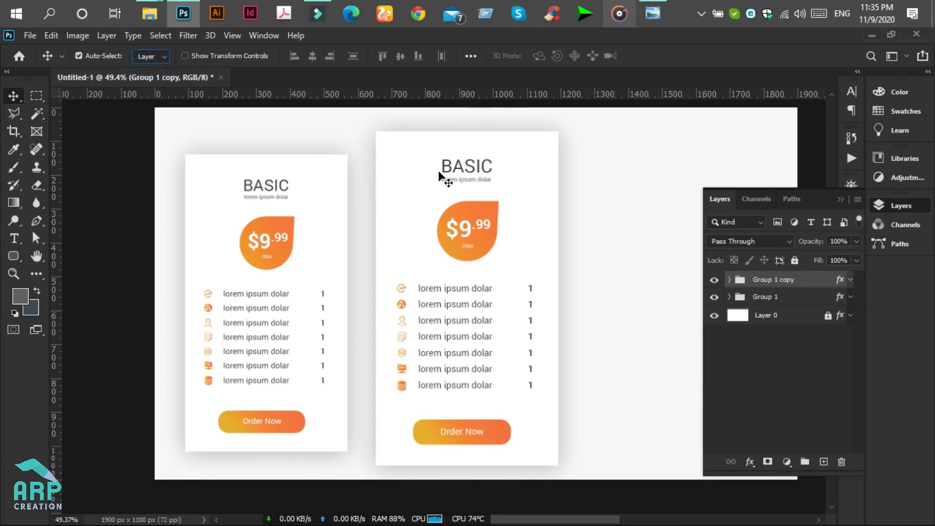
{"action": "left_click", "coordinate": [538, 181]}
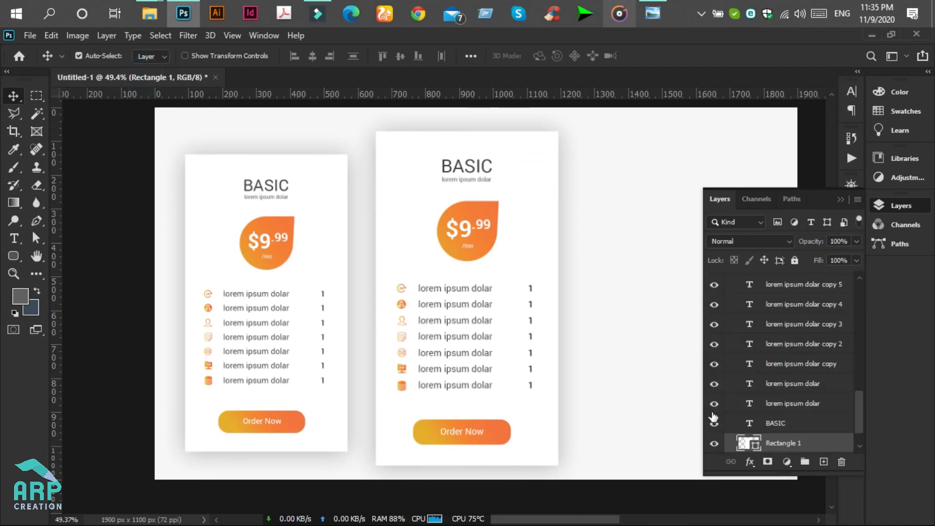
{"action": "left_click", "coordinate": [488, 211]}
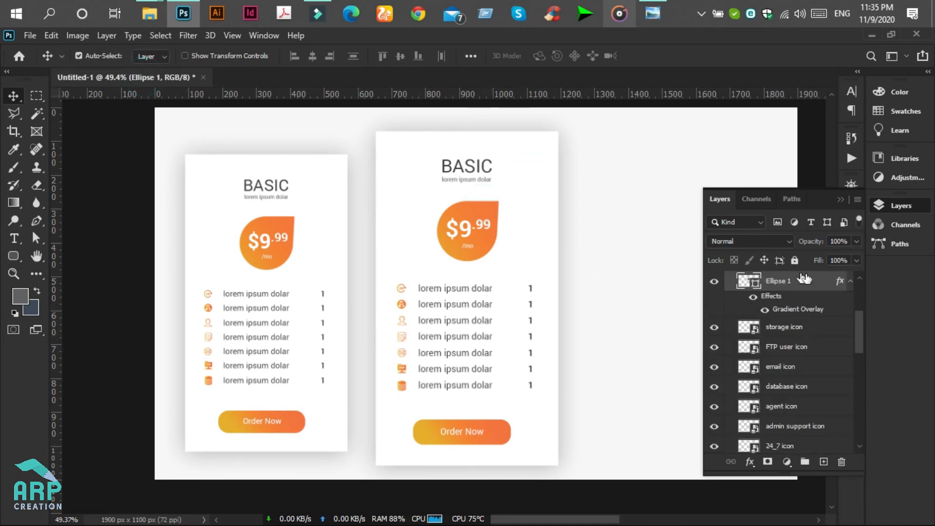
{"action": "right_click", "coordinate": [811, 284]}
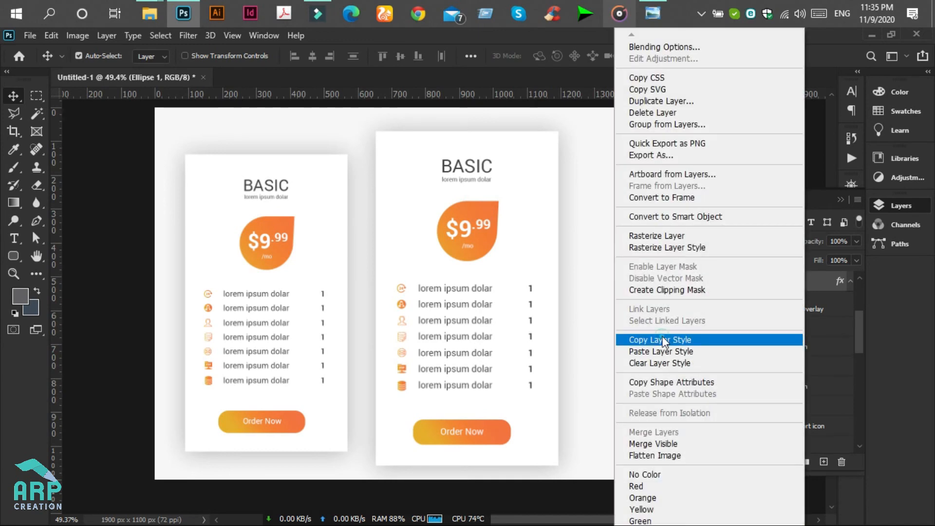
{"action": "left_click", "coordinate": [663, 341]}
{"action": "left_click", "coordinate": [538, 215]}
{"action": "scroll", "coordinate": [763, 411], "scroll_direction": "down", "scroll_amount": 1}
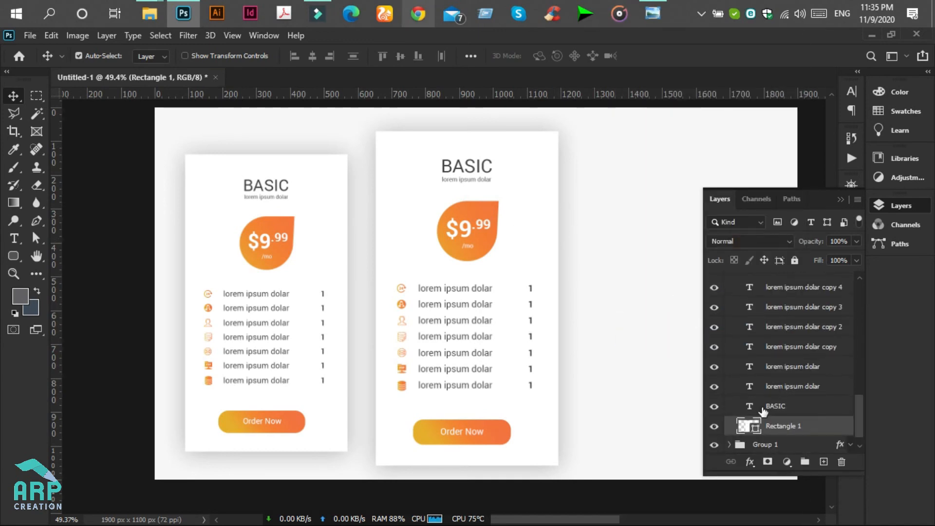
{"action": "right_click", "coordinate": [790, 427]}
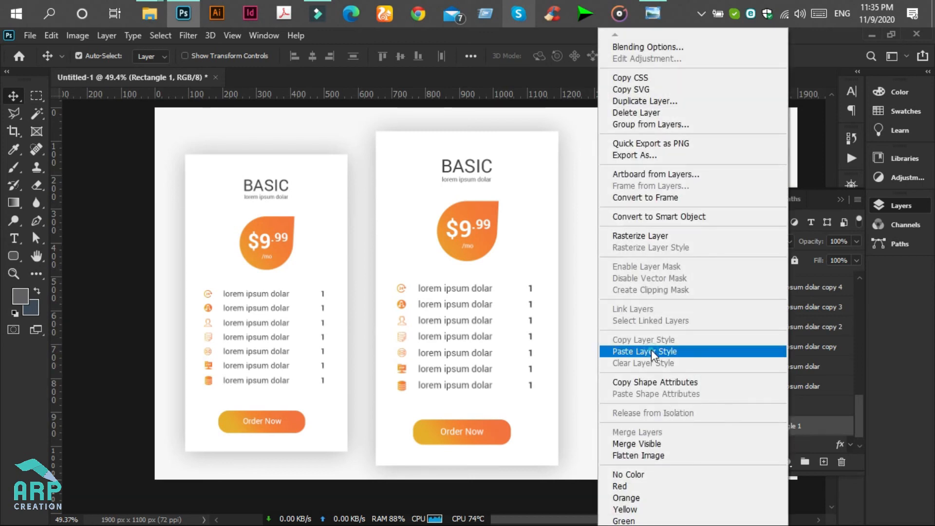
{"action": "left_click", "coordinate": [653, 351]}
Remove the gradient overlay style from the price badge shape on the orange card.
{"action": "scroll", "coordinate": [472, 268], "scroll_direction": "up", "scroll_amount": 1}
{"action": "scroll", "coordinate": [472, 244], "scroll_direction": "up", "scroll_amount": 1}
{"action": "left_click", "coordinate": [488, 238]}
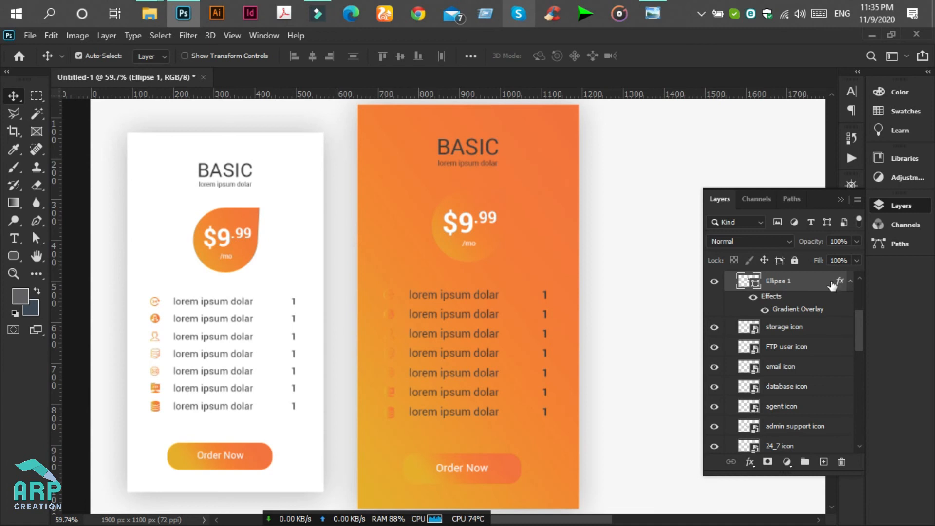
{"action": "left_click_drag", "start_coordinate": [838, 285], "coordinate": [841, 466]}
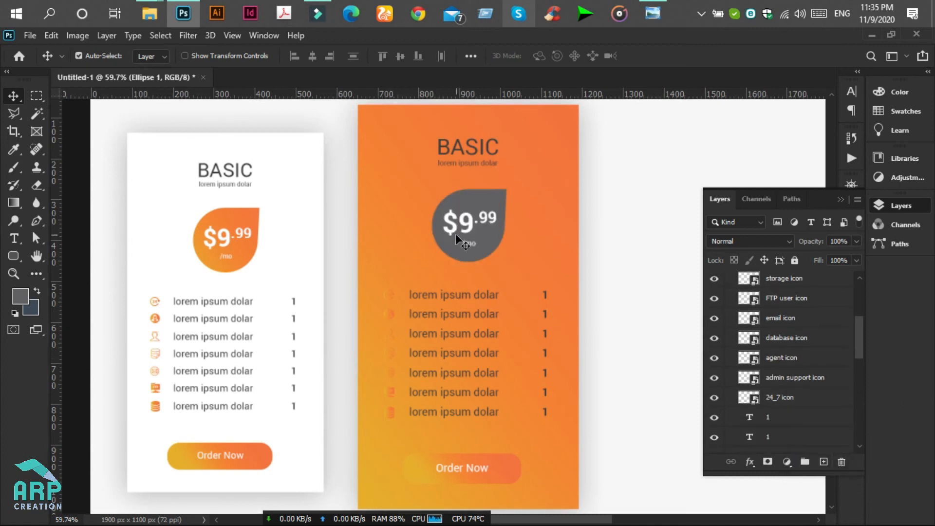
Fill the orange card's price badge shape with white sampled from the original card's background.
{"action": "left_click", "coordinate": [493, 235]}
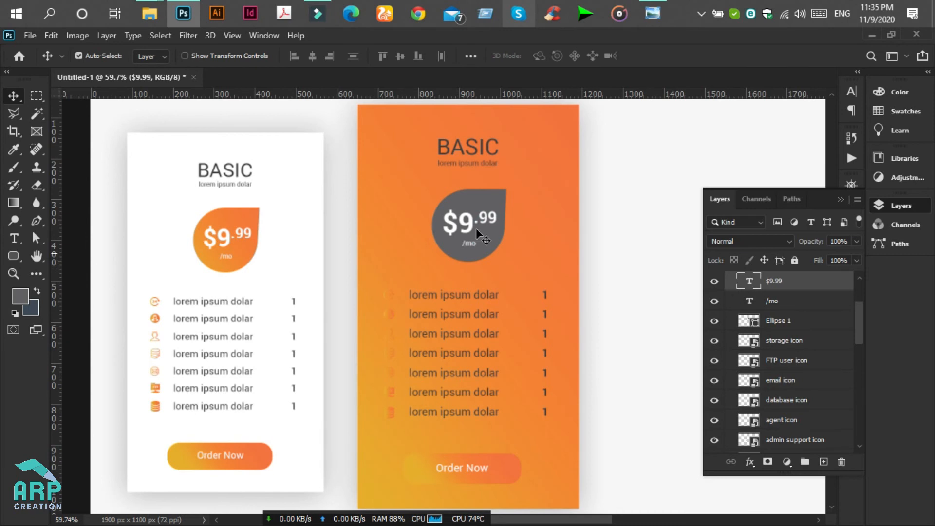
{"action": "left_click", "coordinate": [494, 247]}
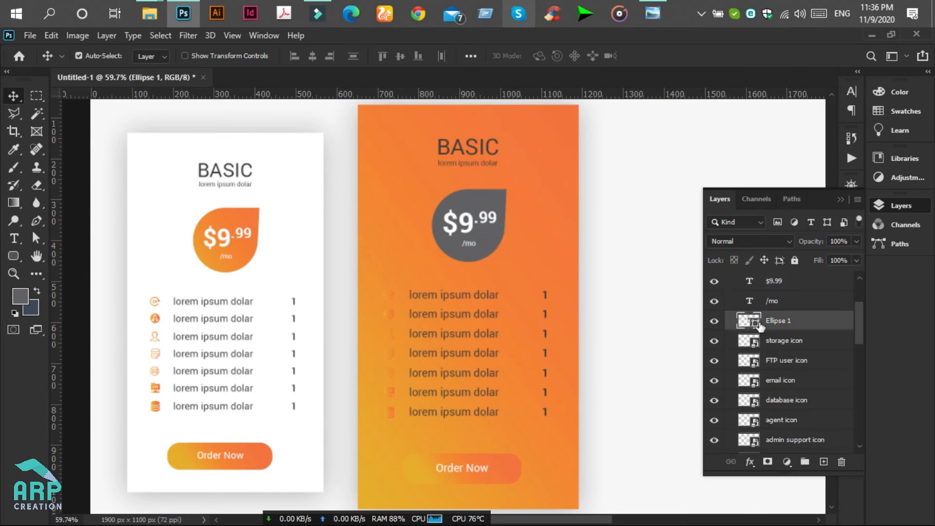
{"action": "double_click", "coordinate": [756, 326]}
{"action": "left_click", "coordinate": [313, 184]}
{"action": "left_click", "coordinate": [891, 207]}
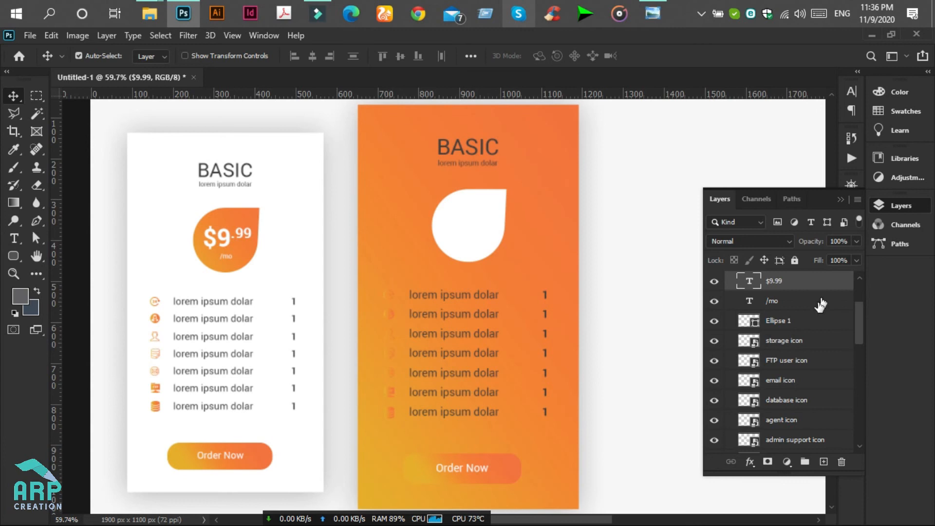
Paste the copied gradient overlay style onto the "$9.99" and "/mo" texts in the white badge.
{"action": "right_click", "coordinate": [794, 285]}
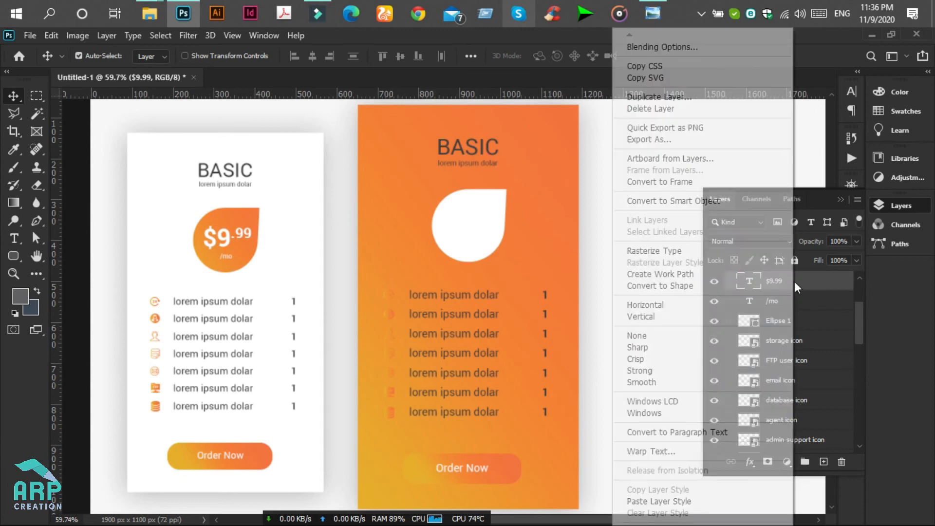
{"action": "left_click", "coordinate": [662, 503]}
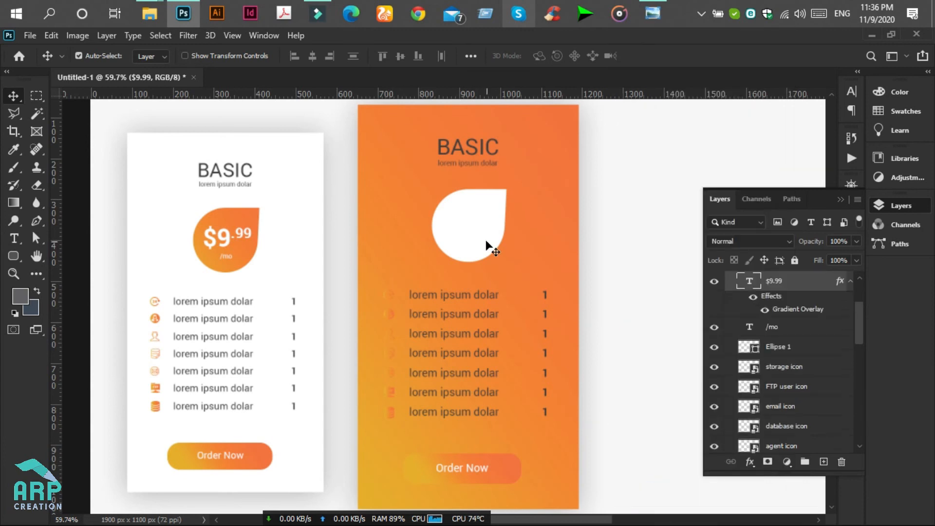
{"action": "left_click", "coordinate": [473, 244]}
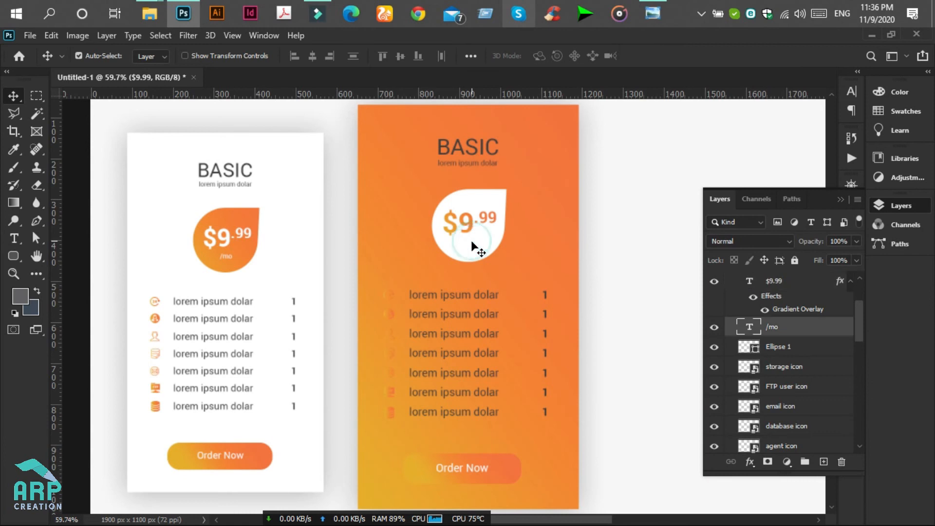
{"action": "right_click", "coordinate": [811, 335]}
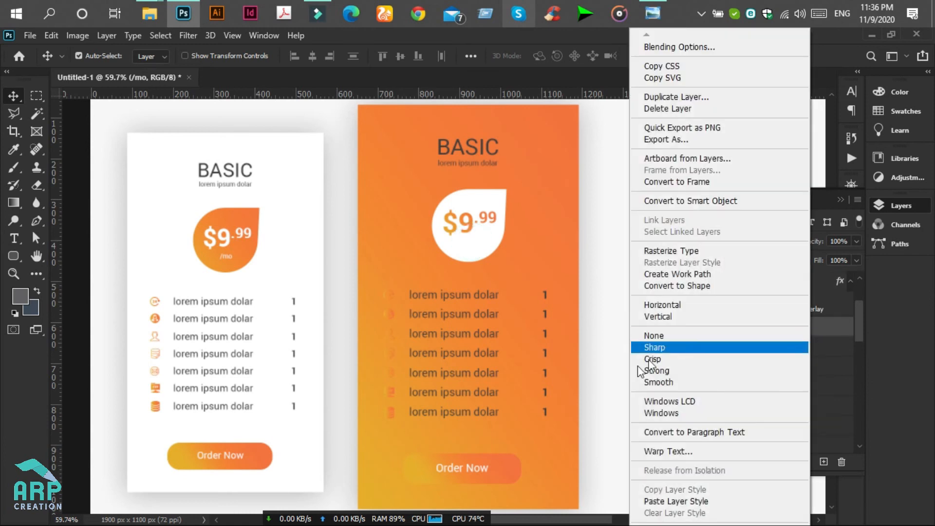
{"action": "left_click", "coordinate": [682, 501]}
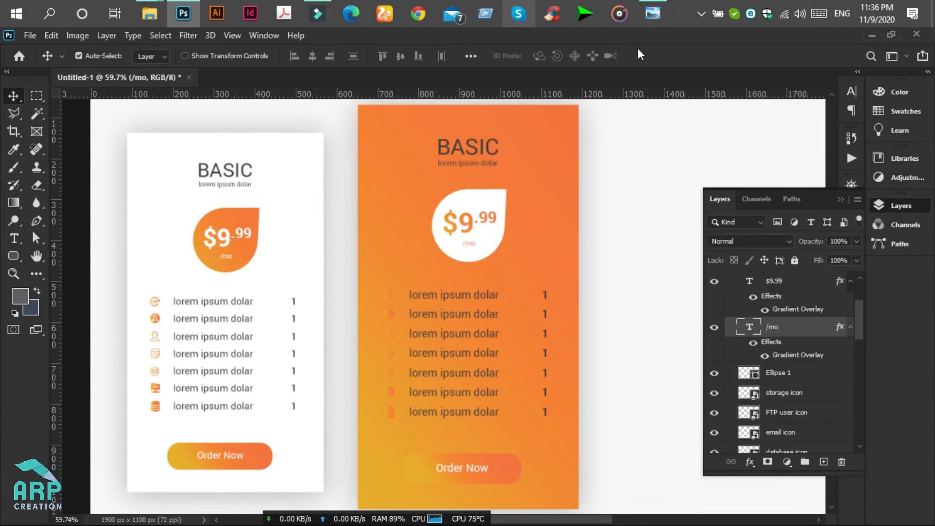
Recolour the orange card's feature labels and their values to white (ffffff) sampled from the original card's background.
{"action": "left_click", "coordinate": [652, 13]}
{"action": "left_click", "coordinate": [652, 14]}
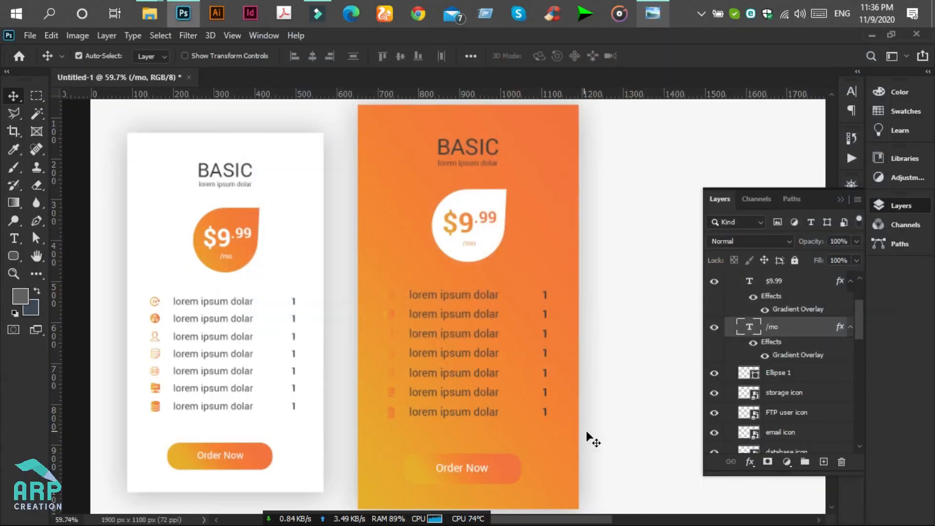
{"action": "left_click", "coordinate": [610, 441]}
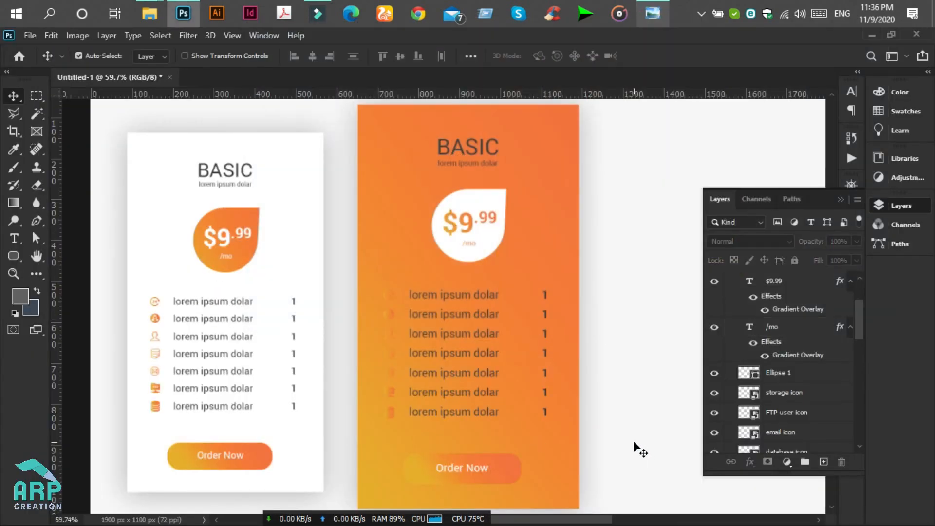
{"action": "left_click_drag", "start_coordinate": [634, 442], "coordinate": [425, 283]}
{"action": "left_click", "coordinate": [623, 439]}
{"action": "left_click_drag", "start_coordinate": [628, 443], "coordinate": [418, 291]}
{"action": "left_click", "coordinate": [851, 91]}
{"action": "left_click", "coordinate": [820, 168]}
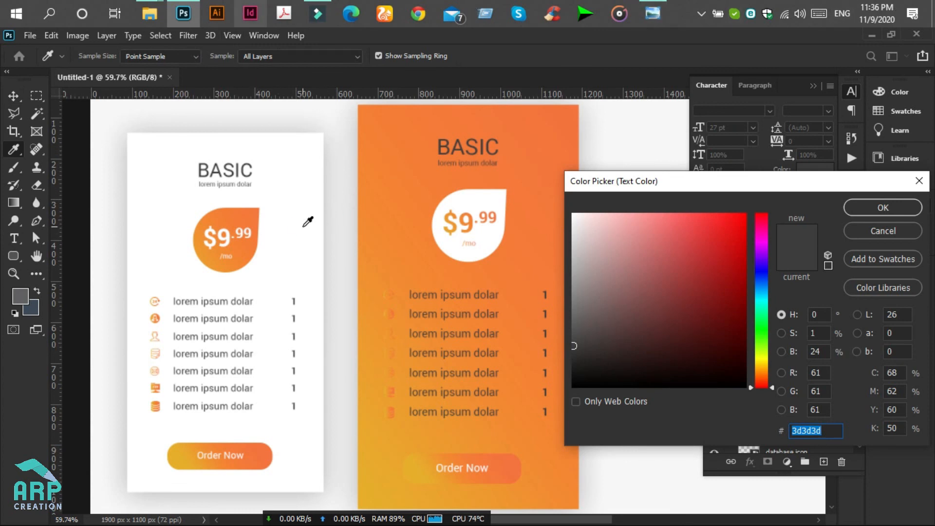
{"action": "left_click", "coordinate": [308, 221]}
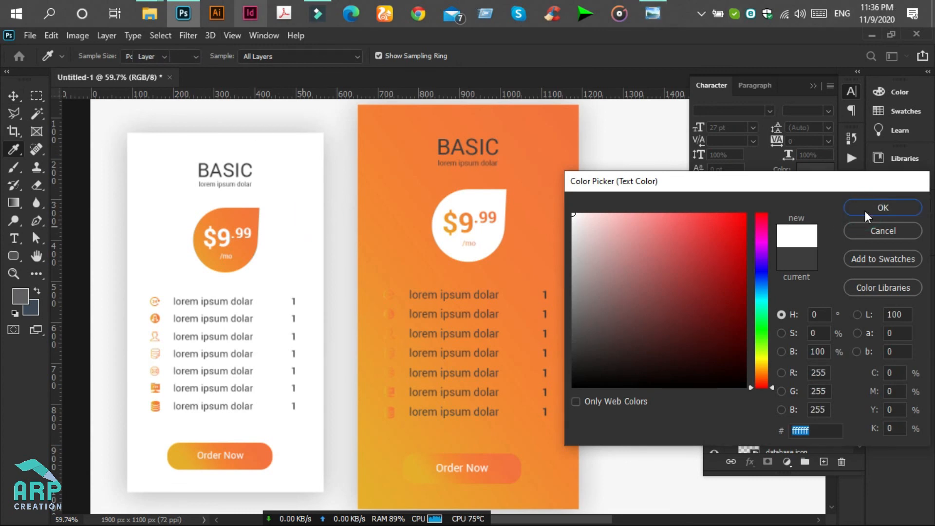
{"action": "left_click", "coordinate": [865, 216]}
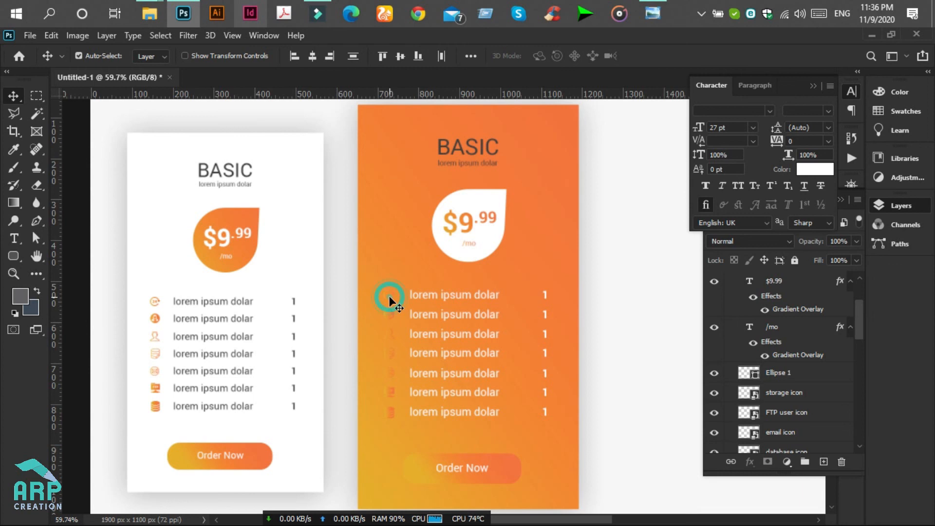
Add a white (ffffff) Color Overlay to the 24_7 icon on the orange card.
{"action": "left_click", "coordinate": [634, 339]}
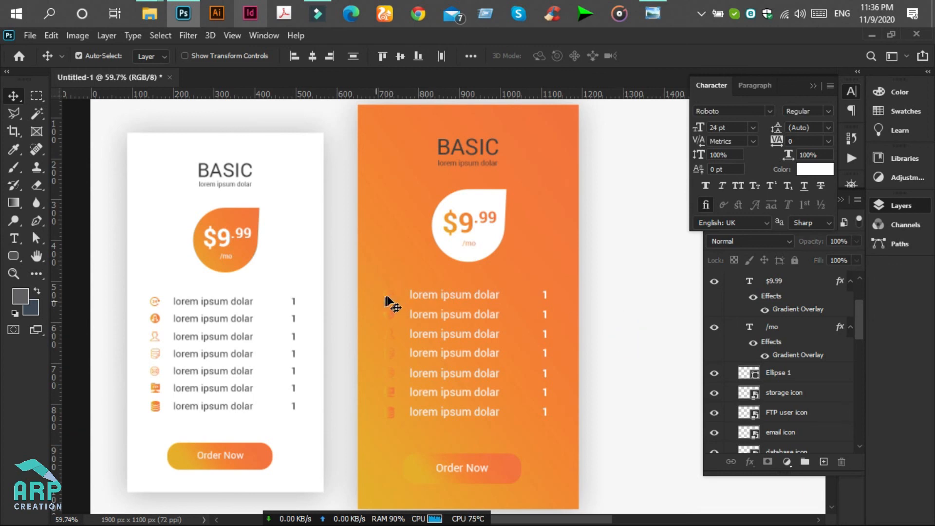
{"action": "left_click", "coordinate": [389, 298]}
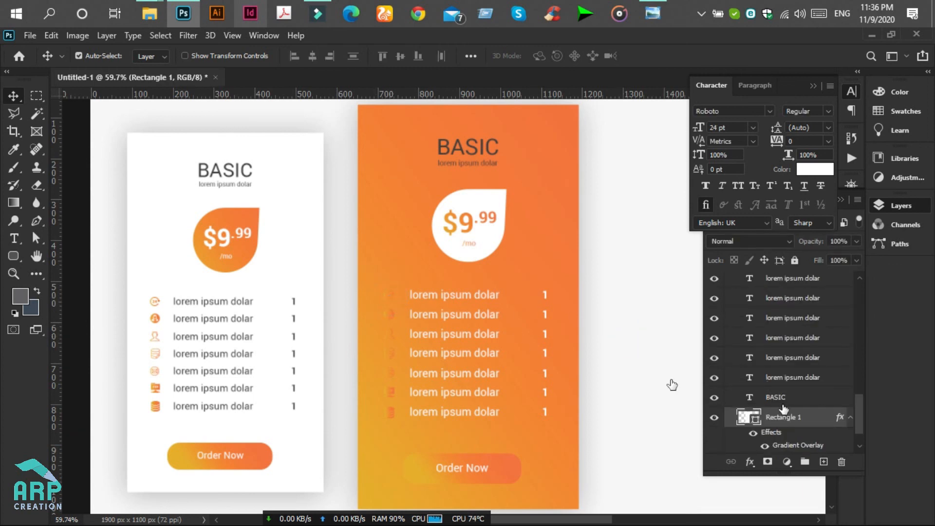
{"action": "scroll", "coordinate": [385, 301], "scroll_direction": "up", "scroll_amount": 3}
{"action": "scroll", "coordinate": [392, 301], "scroll_direction": "up", "scroll_amount": 3}
{"action": "left_click", "coordinate": [397, 298]}
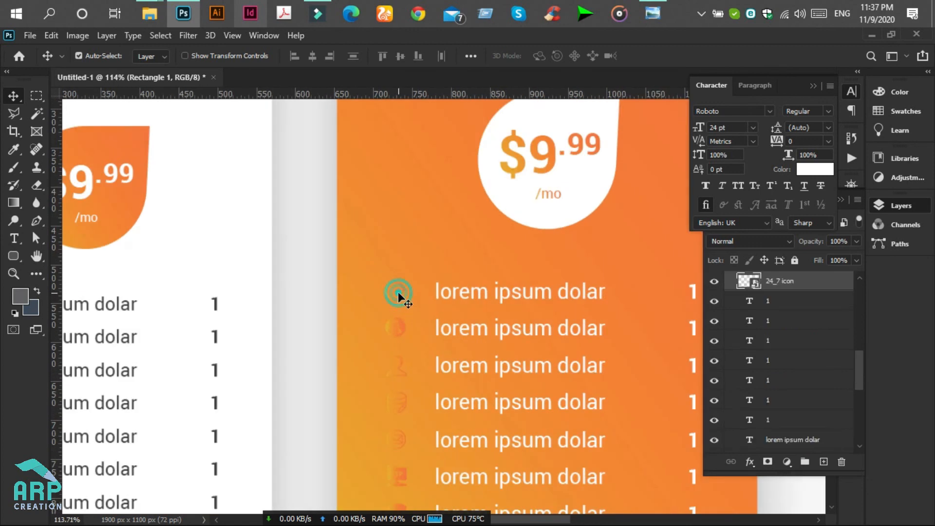
{"action": "scroll", "coordinate": [398, 310], "scroll_direction": "down", "scroll_amount": 6}
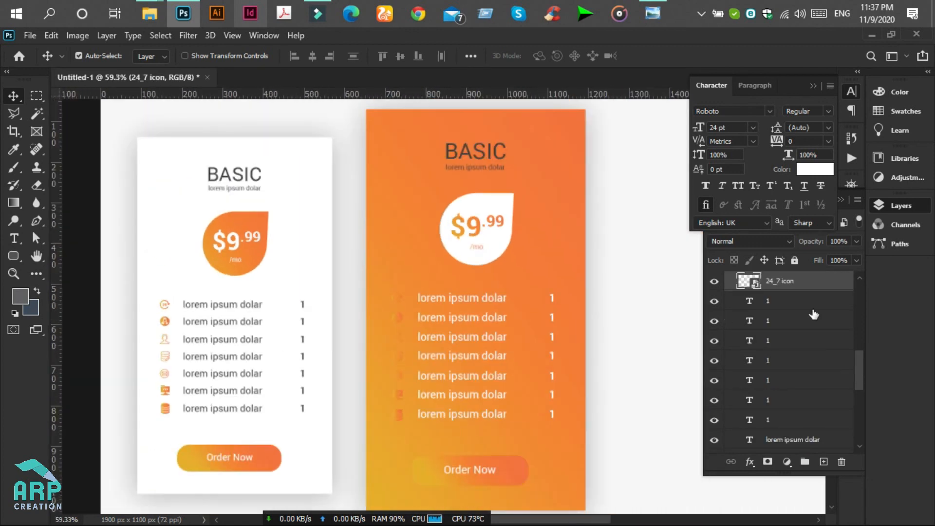
{"action": "double_click", "coordinate": [849, 286]}
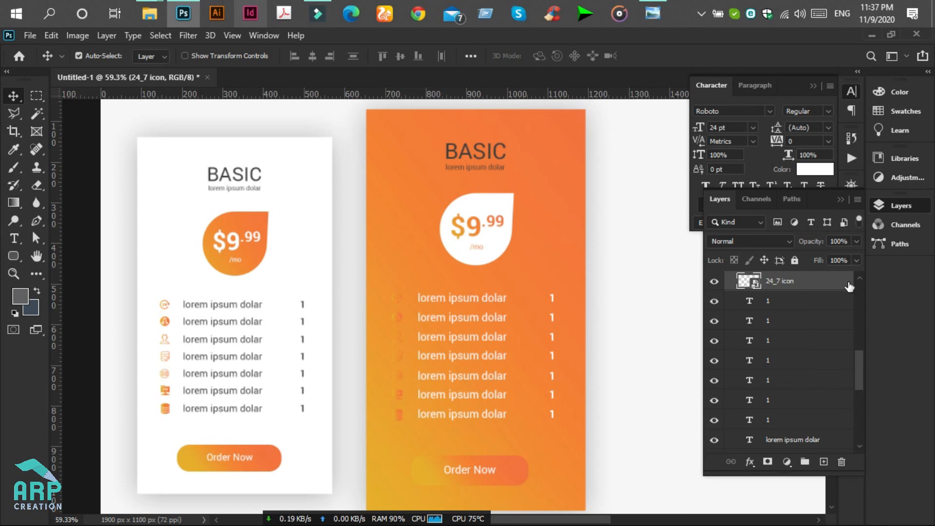
{"action": "double_click", "coordinate": [849, 286]}
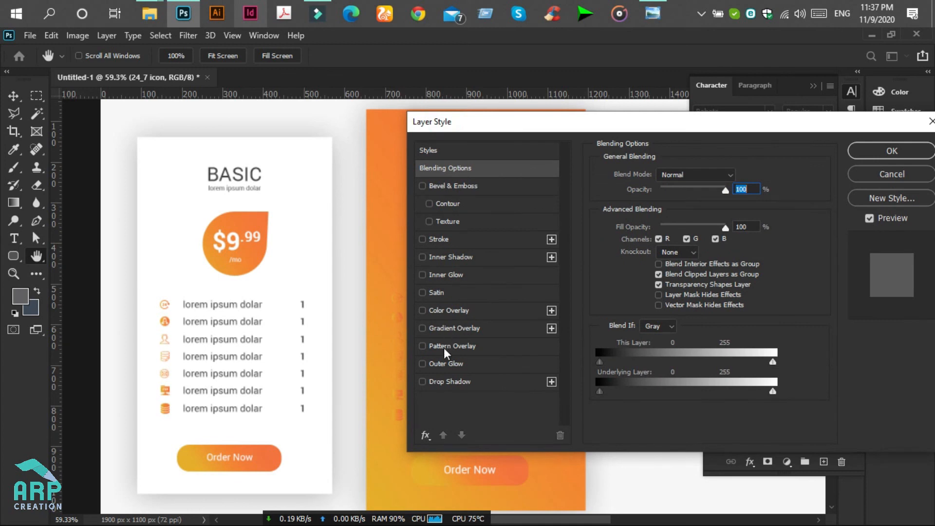
{"action": "left_click", "coordinate": [444, 310]}
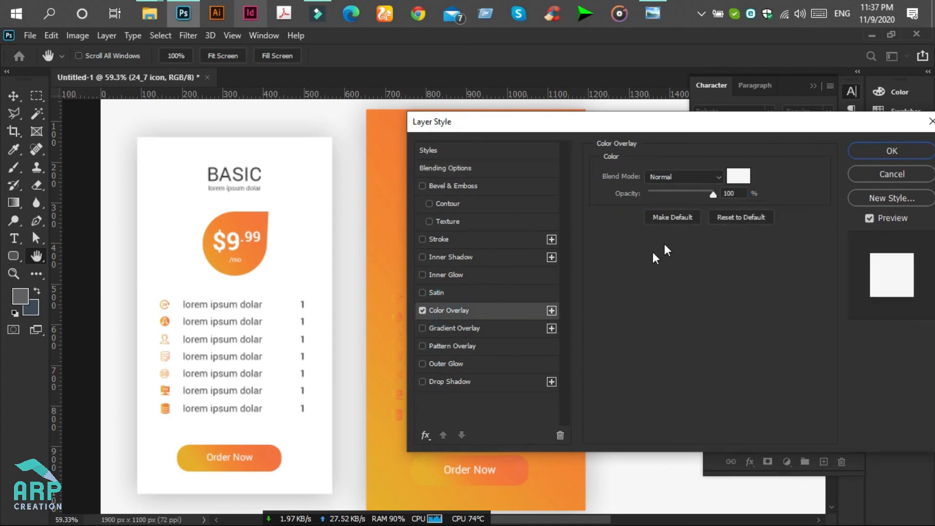
{"action": "left_click", "coordinate": [730, 177]}
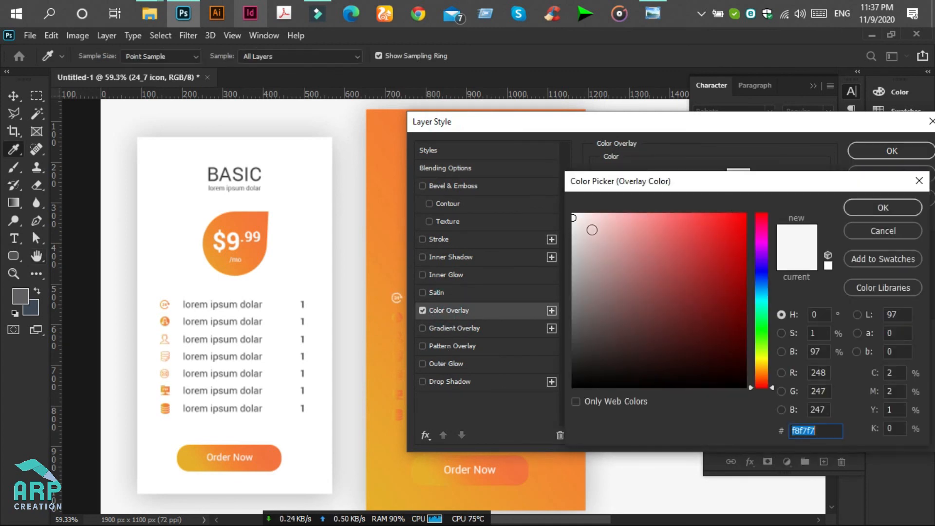
{"action": "type", "text": "ffffff"}
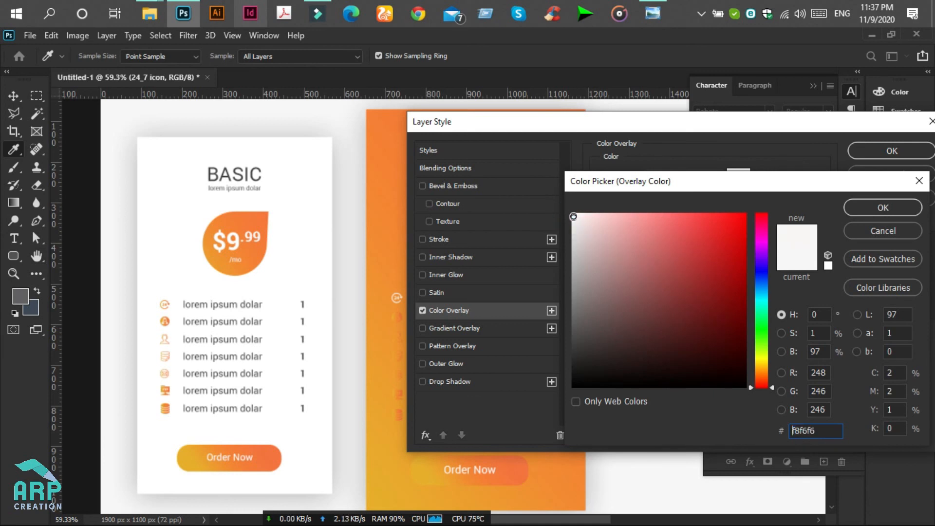
{"action": "left_click", "coordinate": [883, 206]}
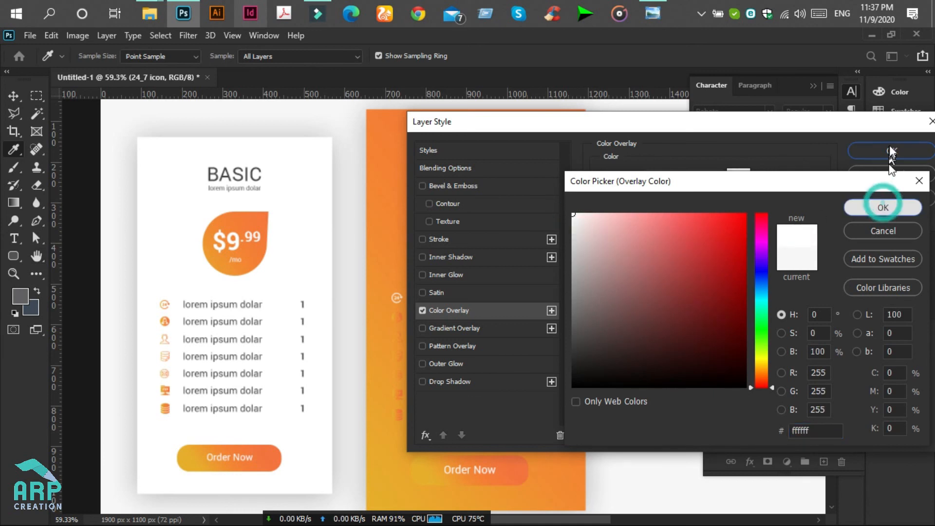
{"action": "key", "text": "Return"}
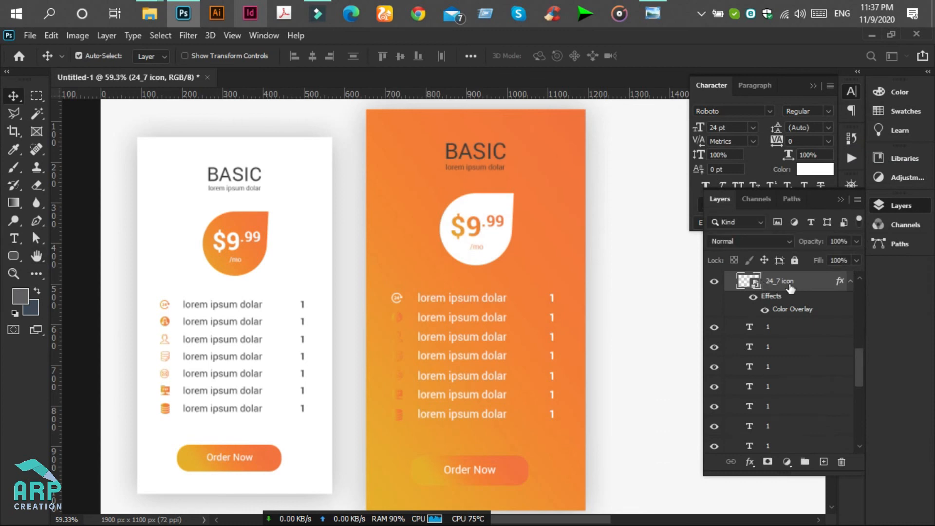
Copy the 24_7 icon's layer style and paste it onto the orange card's other six icons, from storage to admin support.
{"action": "right_click", "coordinate": [791, 291]}
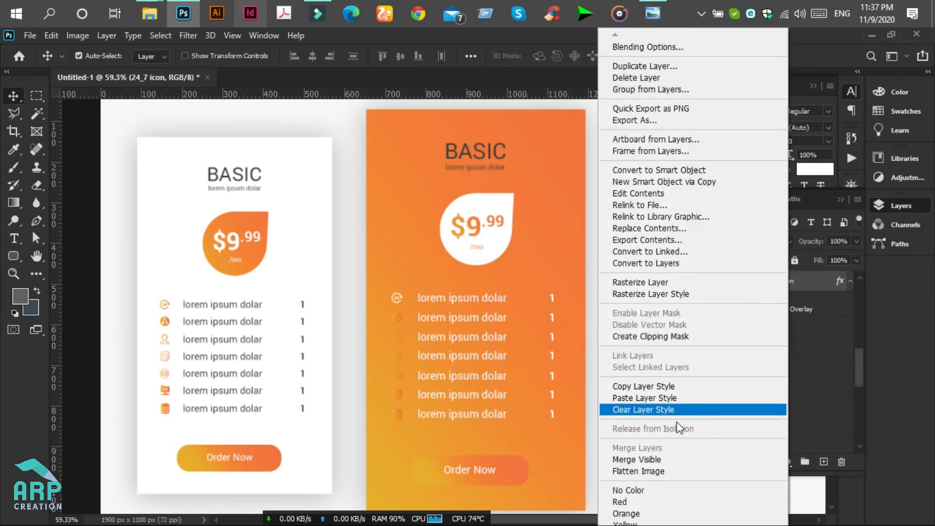
{"action": "left_click", "coordinate": [657, 382]}
{"action": "scroll", "coordinate": [791, 330], "scroll_direction": "up", "scroll_amount": 4}
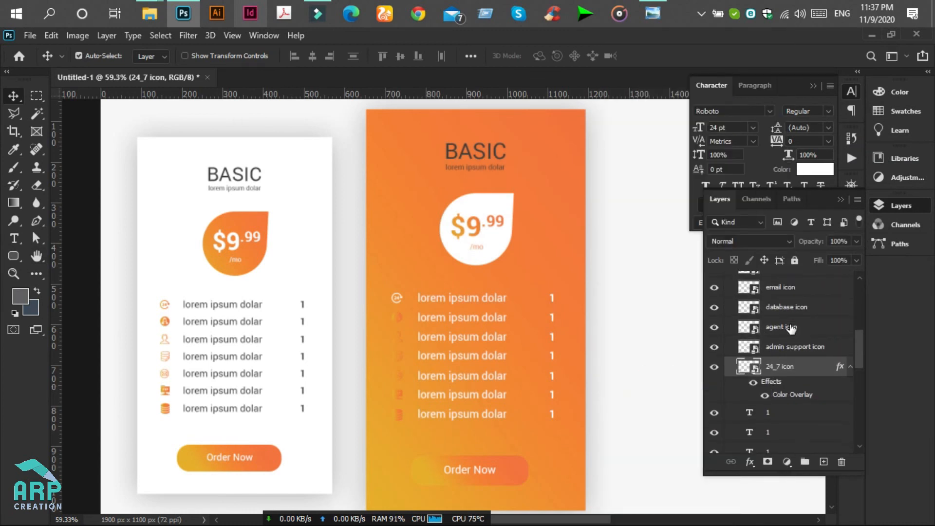
{"action": "left_click", "coordinate": [787, 347]}
{"action": "scroll", "coordinate": [788, 351], "scroll_direction": "up", "scroll_amount": 3}
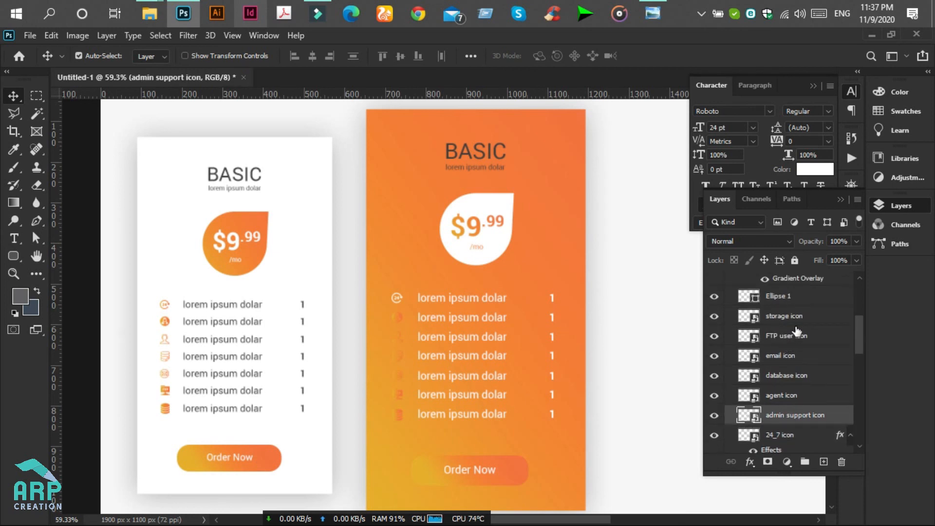
{"action": "left_click", "coordinate": [799, 299], "text": "shift"}
{"action": "left_click", "coordinate": [799, 299], "text": "ctrl"}
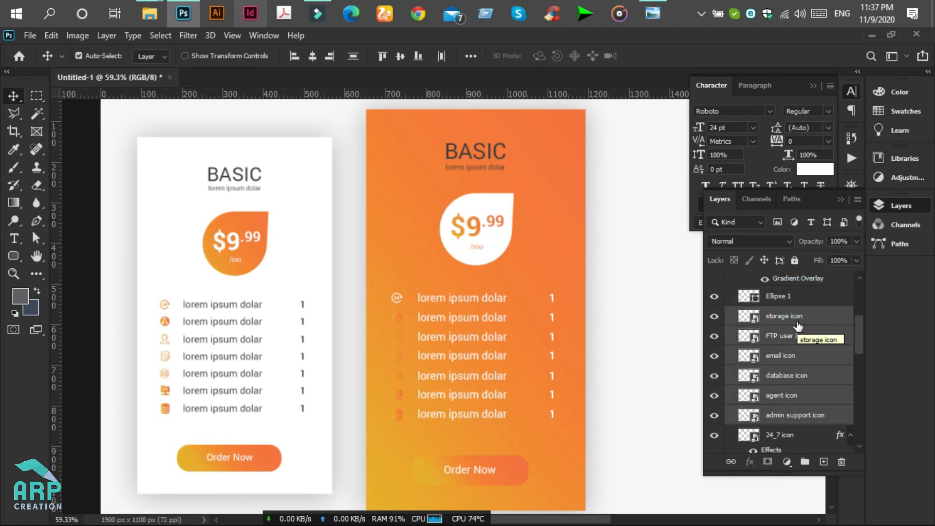
{"action": "right_click", "coordinate": [798, 328]}
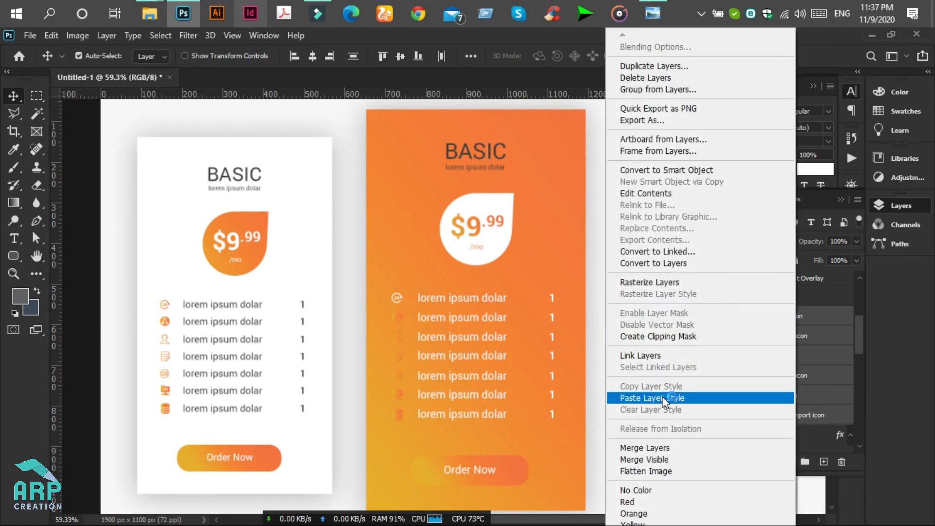
{"action": "left_click", "coordinate": [658, 398]}
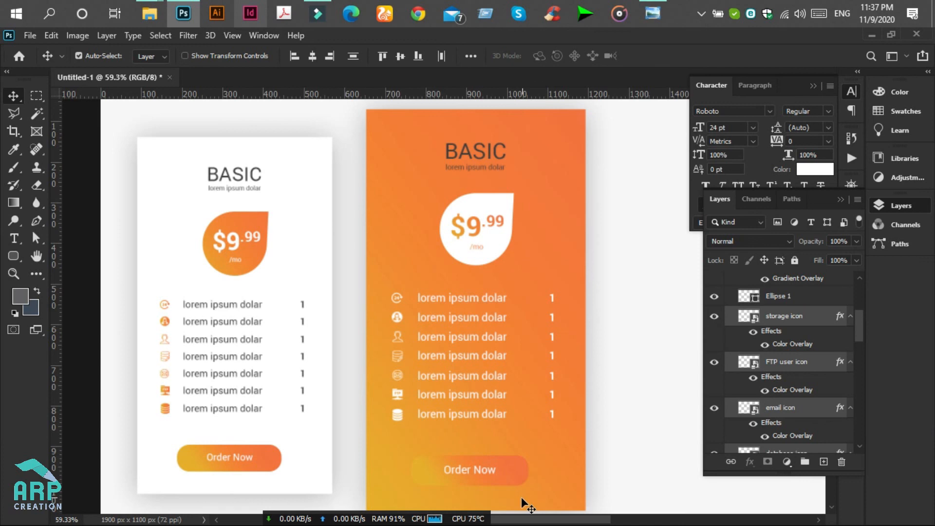
Remove the gradient overlay style from the rounded button shape on the orange card.
{"action": "left_click", "coordinate": [615, 458]}
{"action": "left_click", "coordinate": [522, 475]}
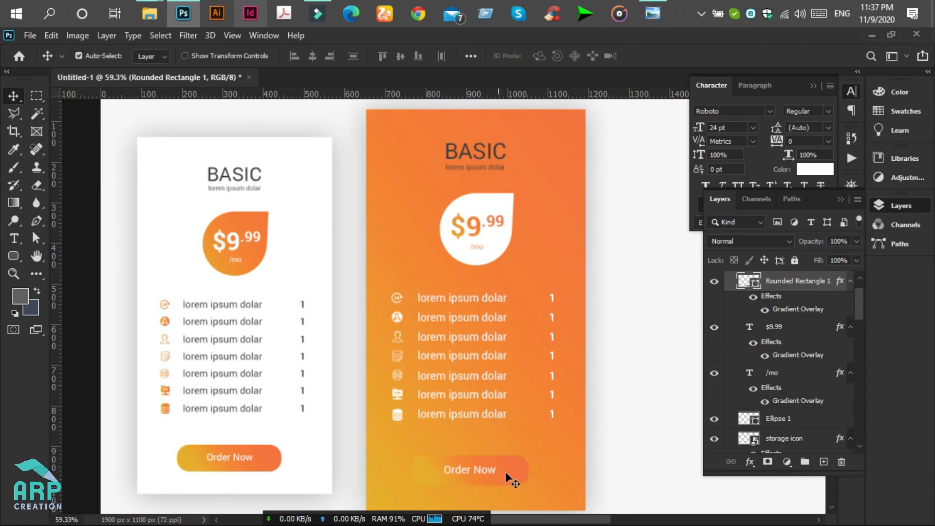
{"action": "scroll", "coordinate": [509, 480], "scroll_direction": "up", "scroll_amount": 2}
{"action": "left_click", "coordinate": [528, 471]}
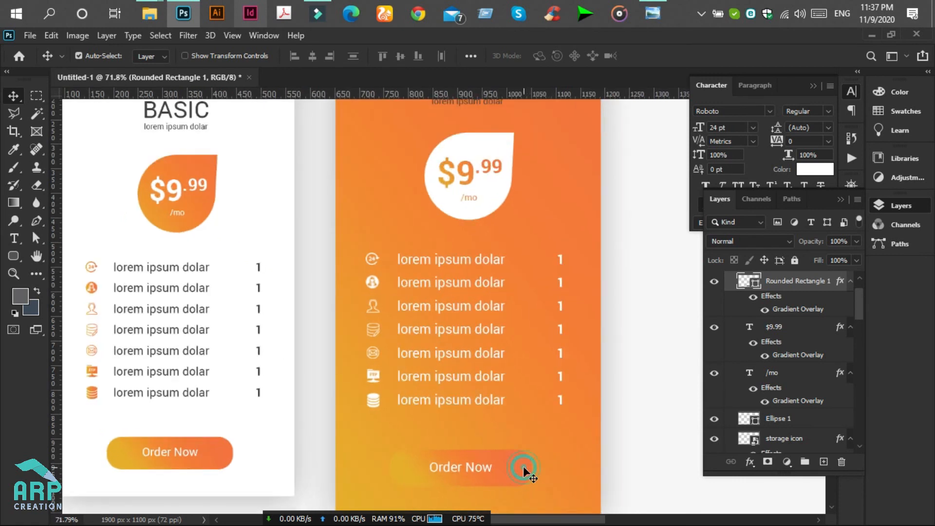
{"action": "left_click_drag", "start_coordinate": [841, 285], "coordinate": [841, 462]}
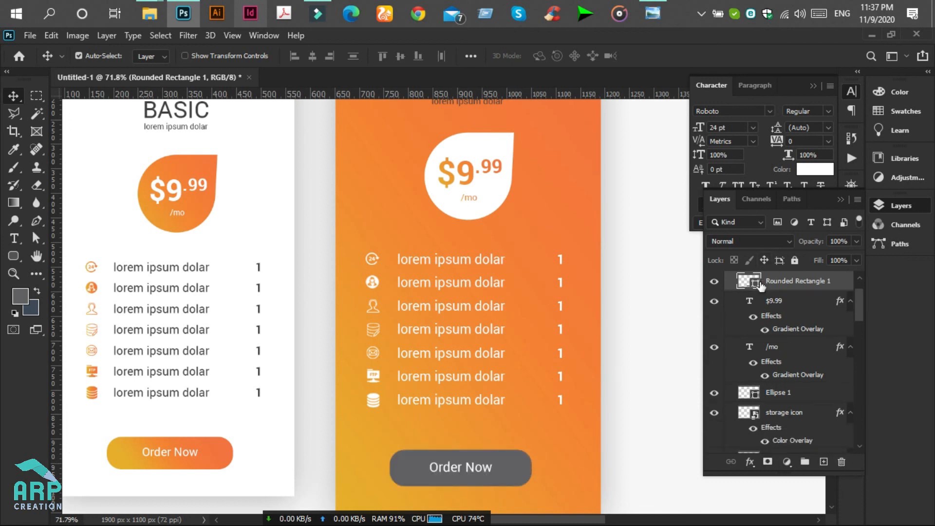
Fill the orange card's rounded button with white (ffffff) sampled from the price badge.
{"action": "double_click", "coordinate": [756, 281]}
{"action": "left_click", "coordinate": [445, 199]}
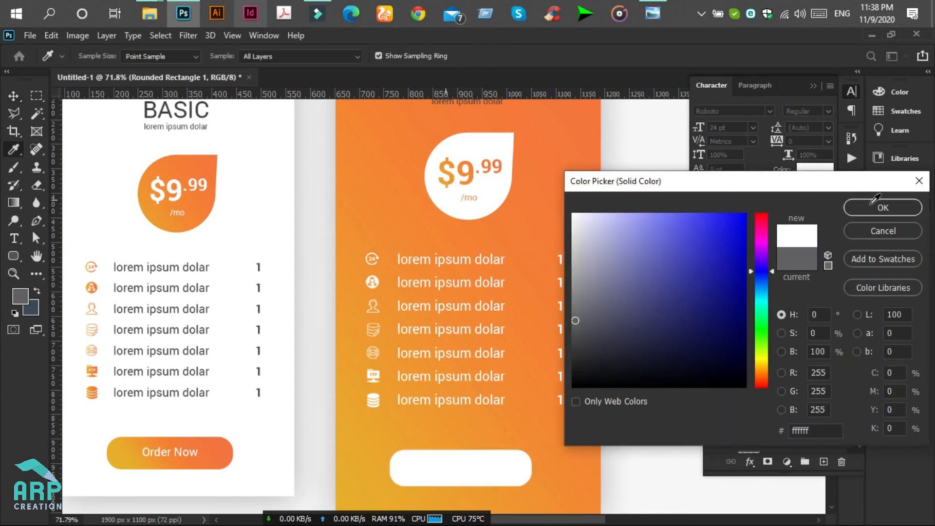
{"action": "left_click", "coordinate": [876, 209]}
{"action": "key", "text": "v"}
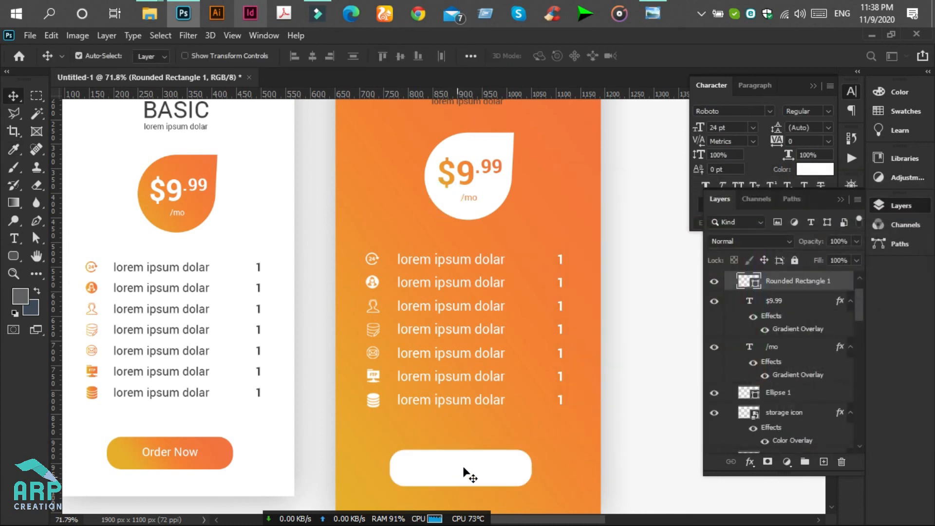
Copy the orange background rectangle's layer style and paste it onto the "Order Now" text in the white button.
{"action": "left_click", "coordinate": [465, 467]}
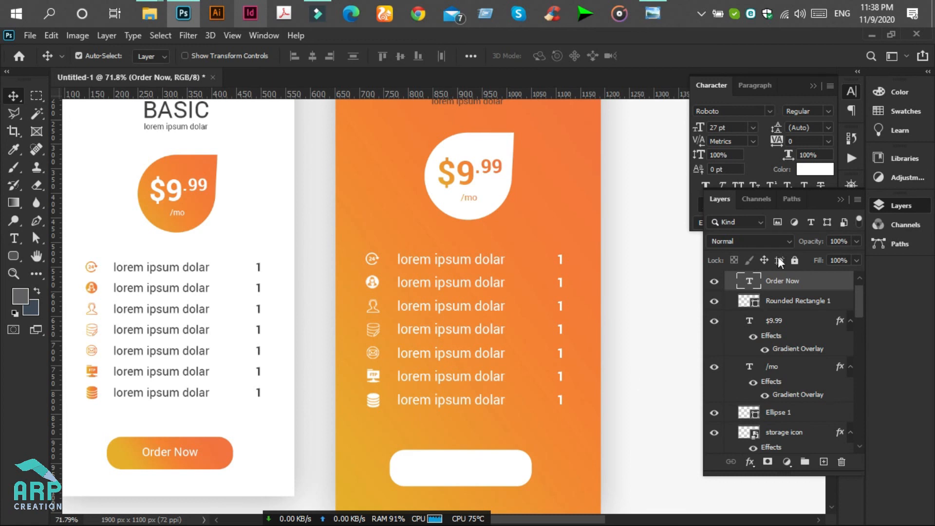
{"action": "left_click", "coordinate": [549, 218]}
{"action": "right_click", "coordinate": [753, 414]}
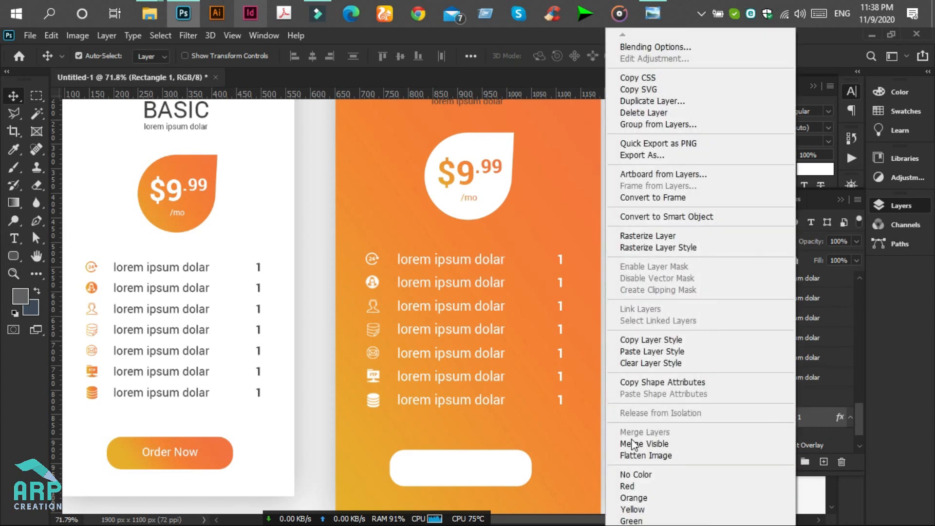
{"action": "left_click", "coordinate": [651, 339]}
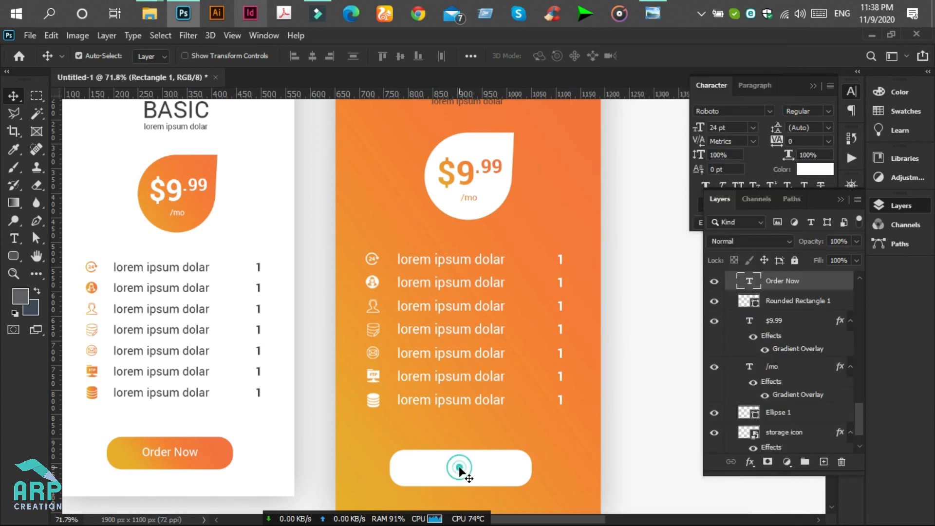
{"action": "left_click", "coordinate": [806, 282]}
{"action": "right_click", "coordinate": [808, 283]}
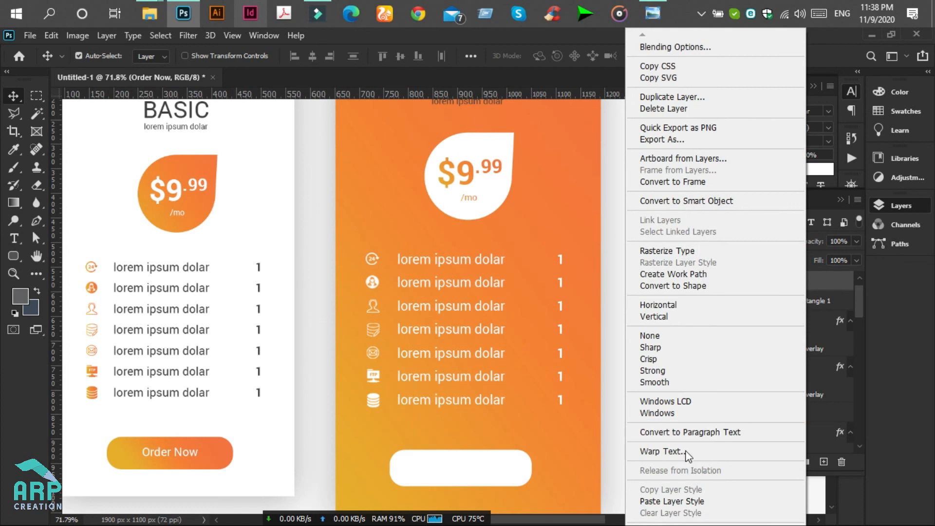
{"action": "left_click", "coordinate": [682, 502]}
Check the reference image, and recolour the "BASIC" heading and its subtitle on the orange card to white (ffffff) sampled from the left card.
{"action": "scroll", "coordinate": [497, 418], "scroll_direction": "down", "scroll_amount": 1}
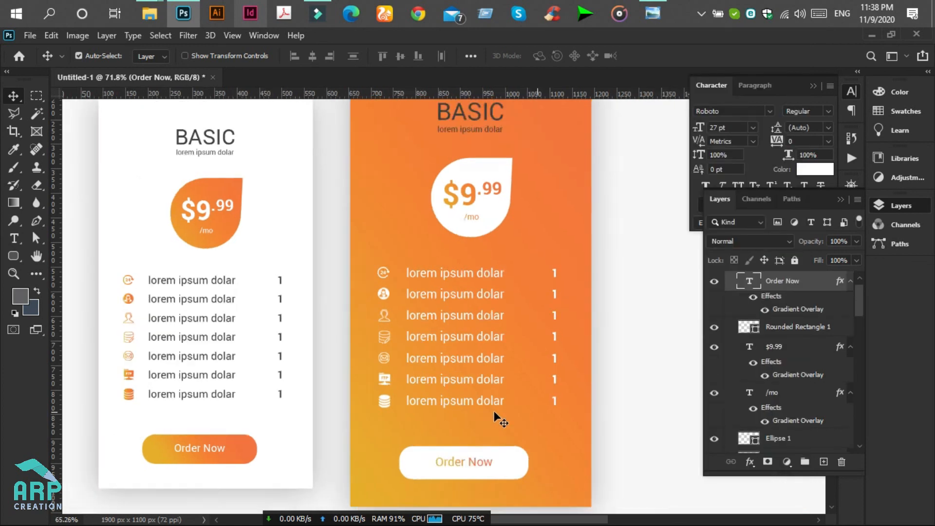
{"action": "scroll", "coordinate": [495, 417], "scroll_direction": "down", "scroll_amount": 5}
{"action": "left_click", "coordinate": [654, 11]}
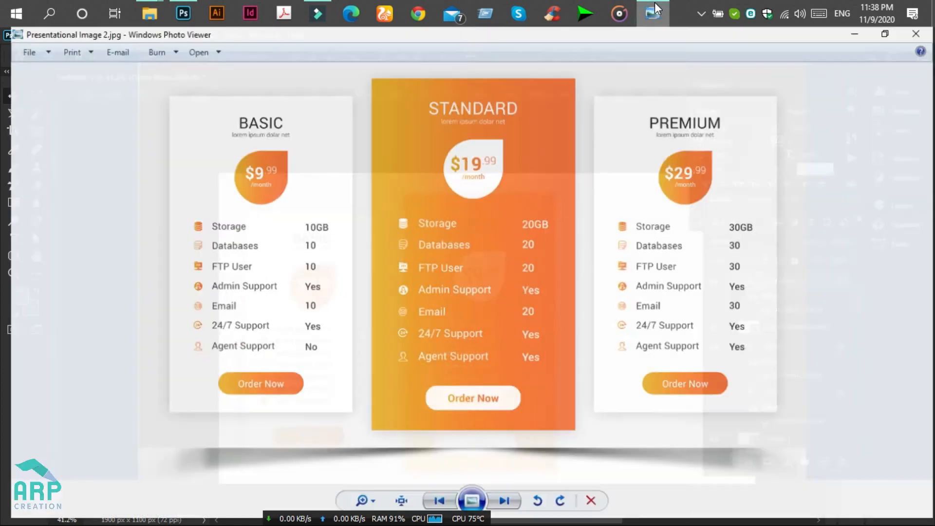
{"action": "left_click", "coordinate": [653, 11]}
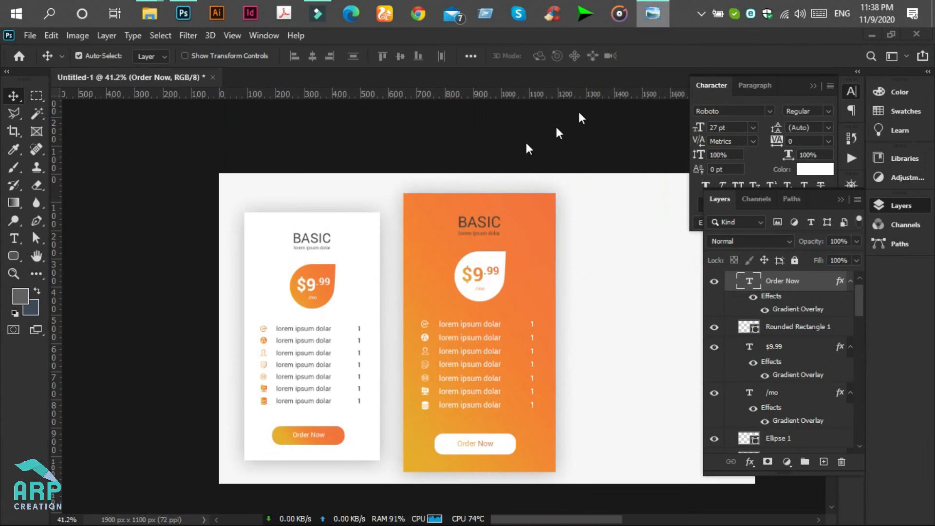
{"action": "left_click", "coordinate": [483, 225]}
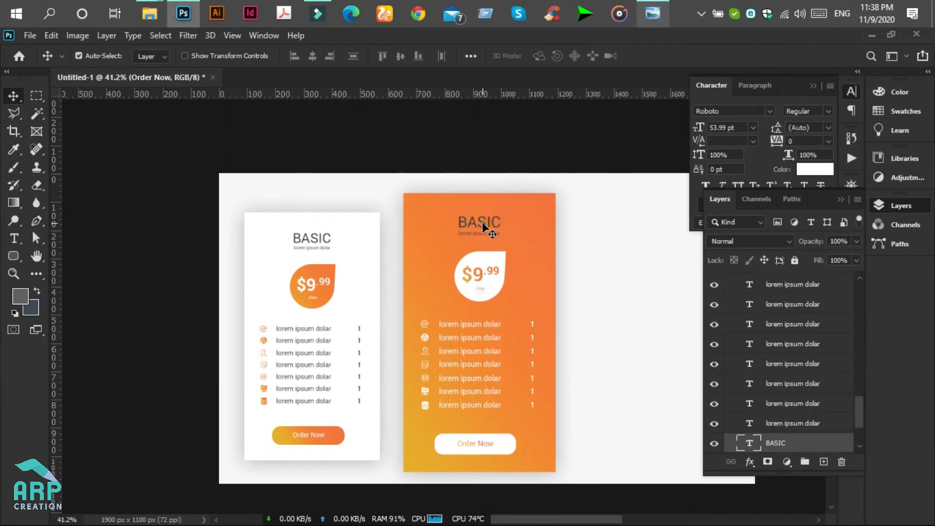
{"action": "scroll", "coordinate": [483, 225], "scroll_direction": "up", "scroll_amount": 1}
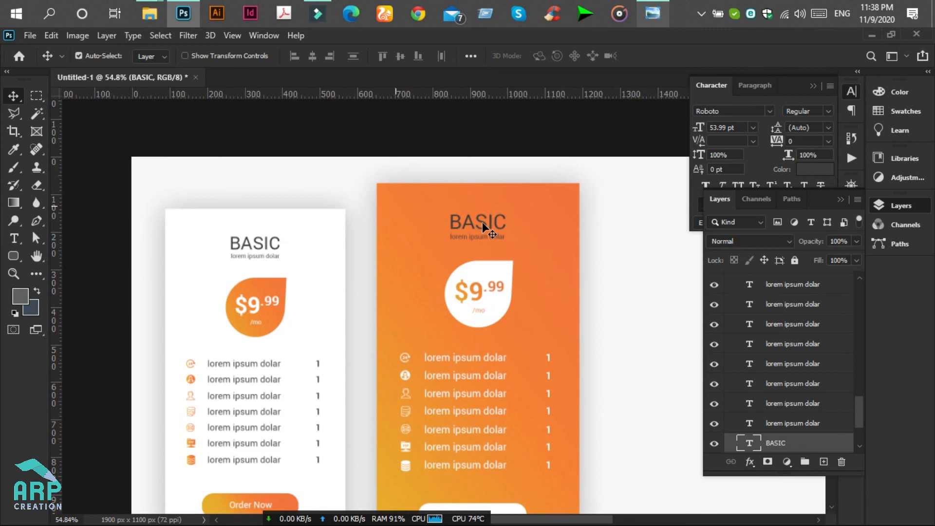
{"action": "left_click", "coordinate": [653, 240]}
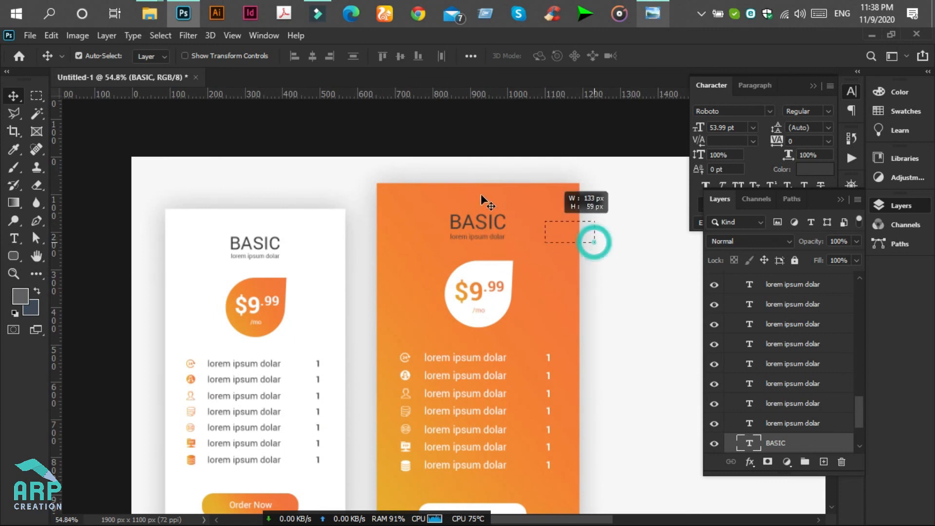
{"action": "left_click", "coordinate": [822, 173]}
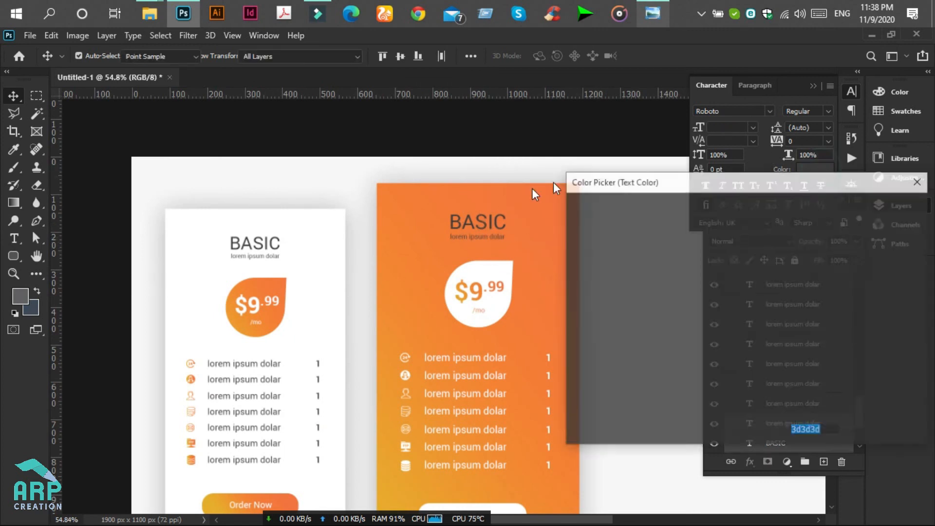
{"action": "left_click", "coordinate": [309, 254]}
{"action": "left_click", "coordinate": [884, 207]}
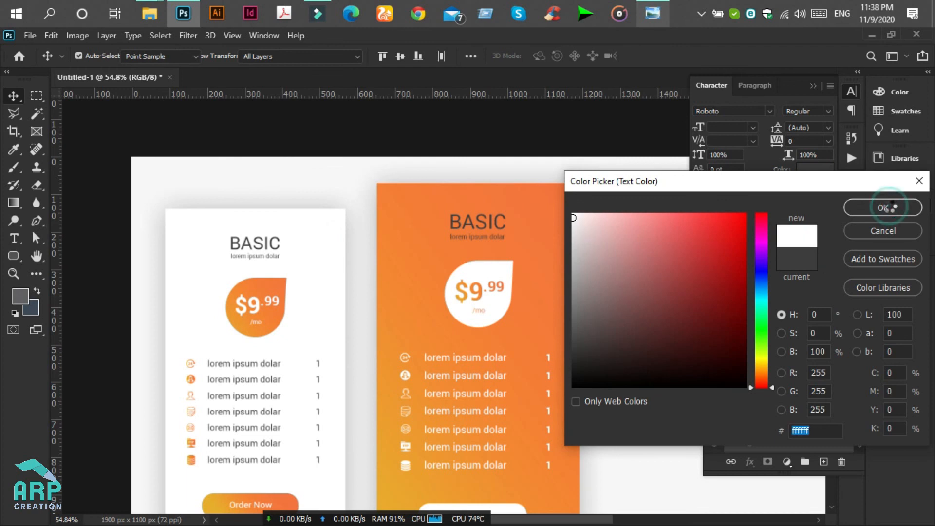
Collapse the orange card's layer group and duplicate the white card's group, Group 1.
{"action": "scroll", "coordinate": [435, 385], "scroll_direction": "down", "scroll_amount": 3}
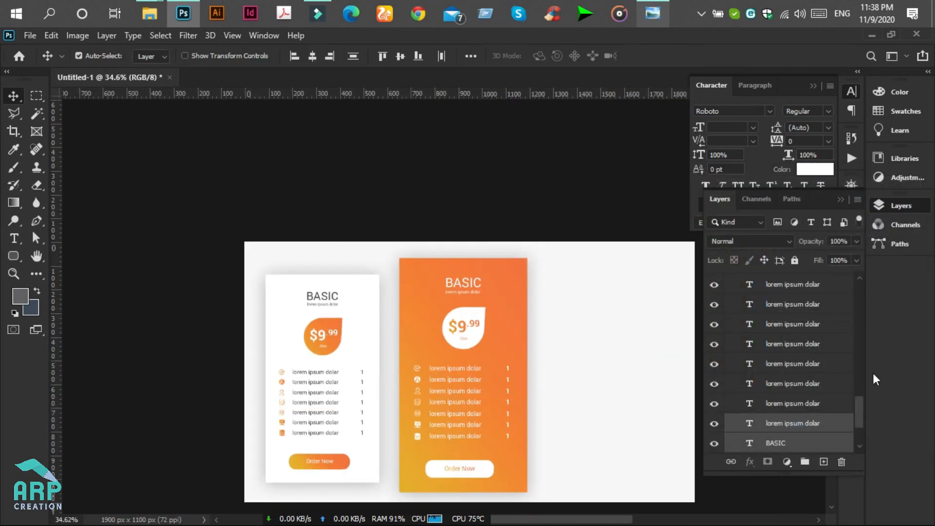
{"action": "left_click_drag", "start_coordinate": [861, 417], "coordinate": [859, 290]}
{"action": "left_click", "coordinate": [731, 279]}
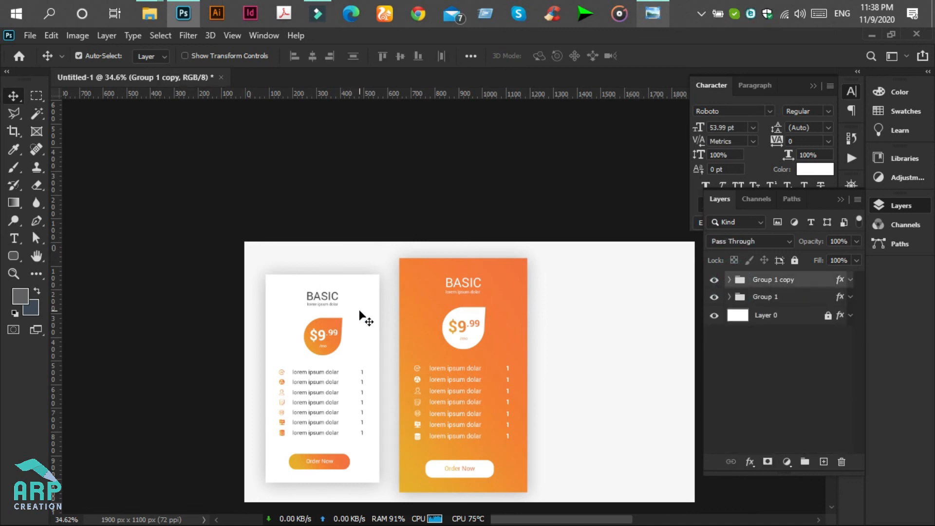
{"action": "left_click", "coordinate": [796, 298]}
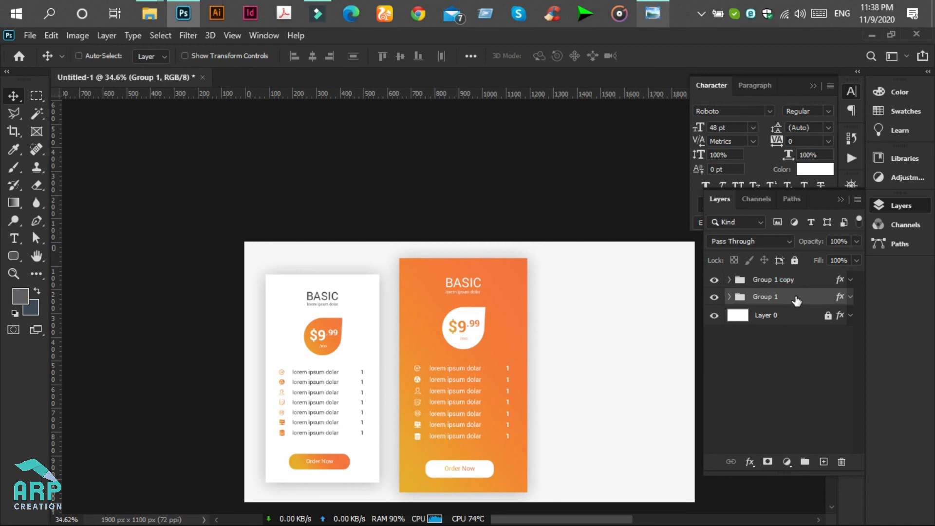
{"action": "key", "text": "ctrl+j"}
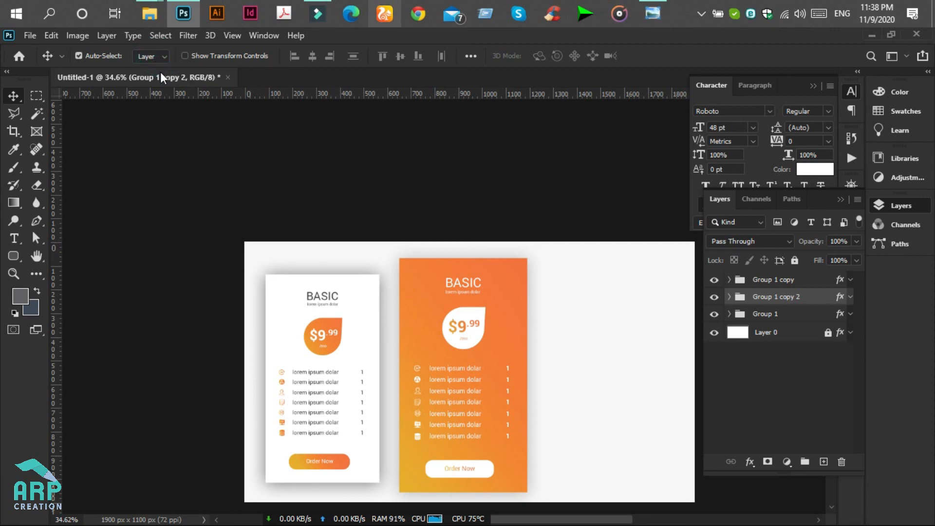
Set Auto-Select to Group and move the duplicated white card to the right of the orange card, level with the original and evenly spaced.
{"action": "left_click", "coordinate": [157, 58]}
{"action": "left_click", "coordinate": [161, 68]}
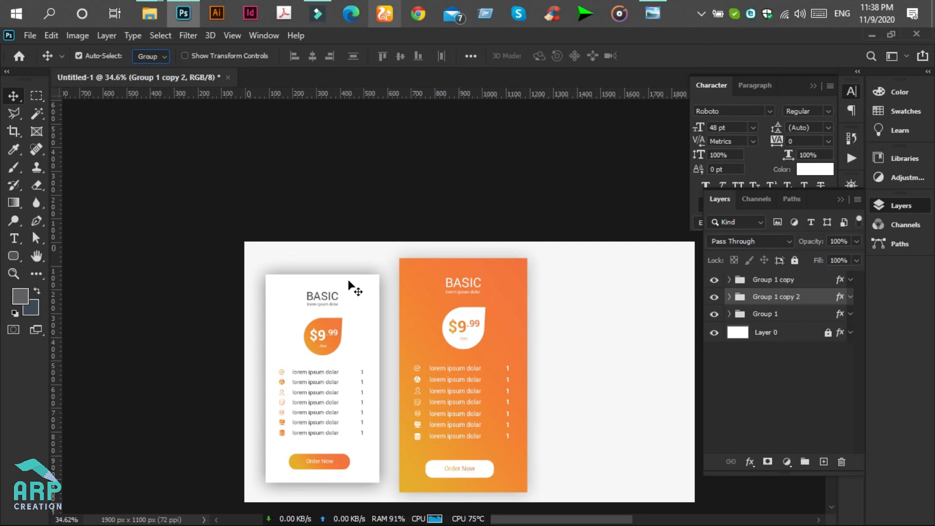
{"action": "left_click_drag", "start_coordinate": [352, 289], "coordinate": [637, 292]}
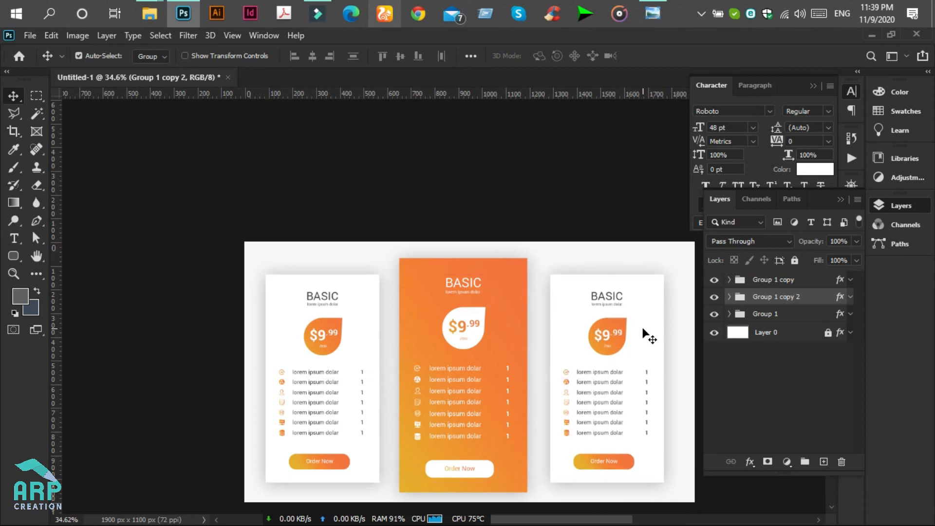
{"action": "key", "text": "Left"}
{"action": "key", "text": "Left"}
{"action": "key", "text": "Left"}
{"action": "key", "text": "Left"}
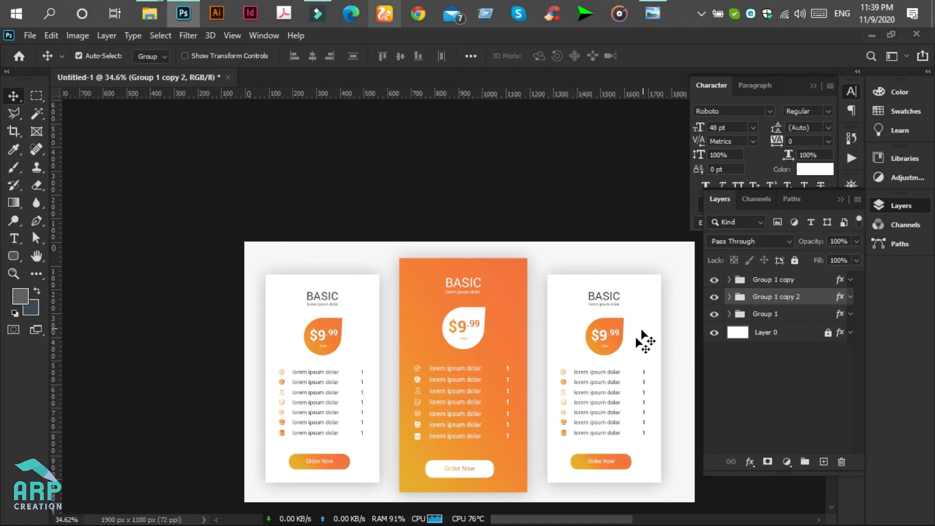
Select all three card groups and move them together slightly right to centre them on the canvas.
{"action": "scroll", "coordinate": [545, 486], "scroll_direction": "down", "scroll_amount": 2}
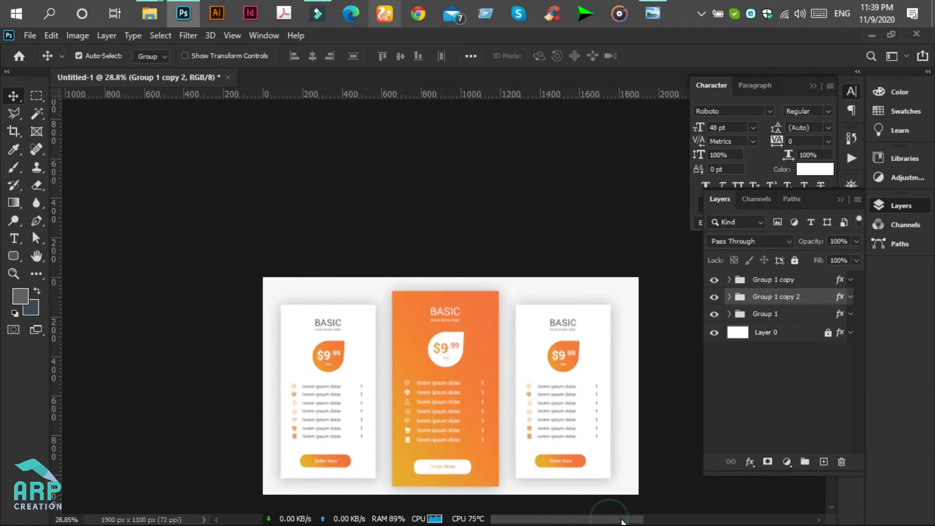
{"action": "left_click_drag", "start_coordinate": [647, 492], "coordinate": [84, 240]}
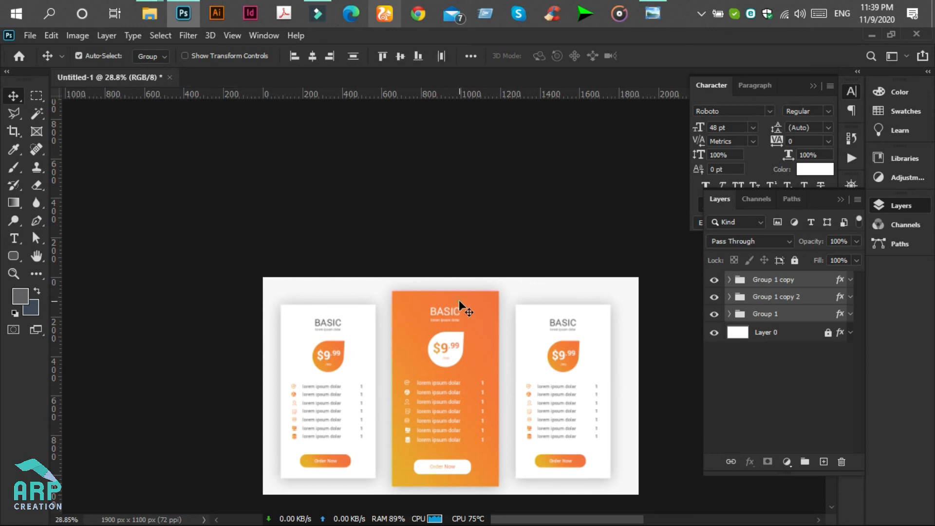
{"action": "left_click_drag", "start_coordinate": [465, 305], "coordinate": [458, 344]}
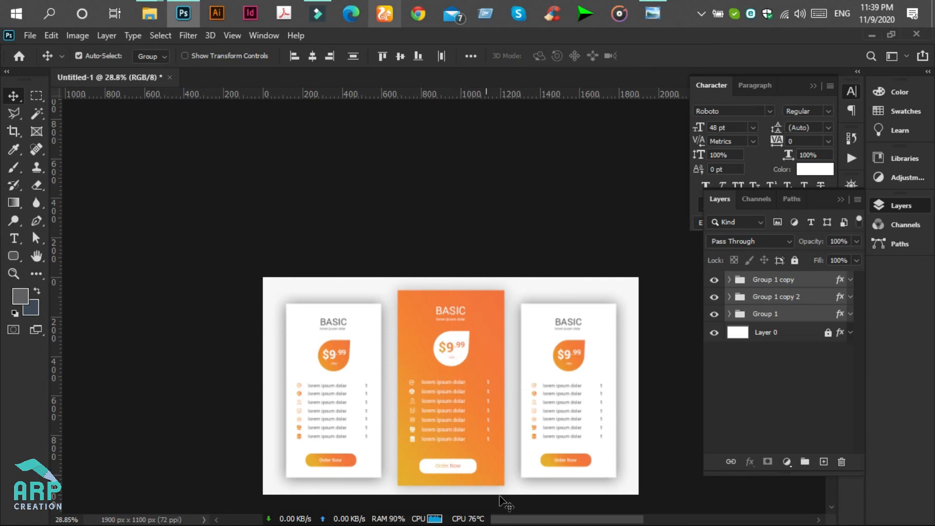
Collapse the Character and Layers panels to examine the complete three-card pricing table, and minimise the open windows to show the desktop.
{"action": "scroll", "coordinate": [501, 494], "scroll_direction": "up", "scroll_amount": 5}
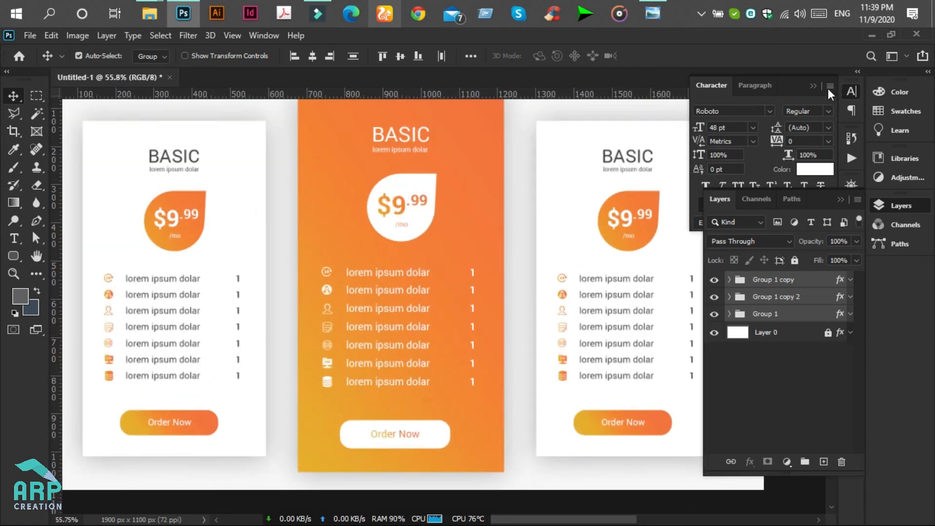
{"action": "left_click", "coordinate": [813, 86]}
{"action": "left_click", "coordinate": [843, 202]}
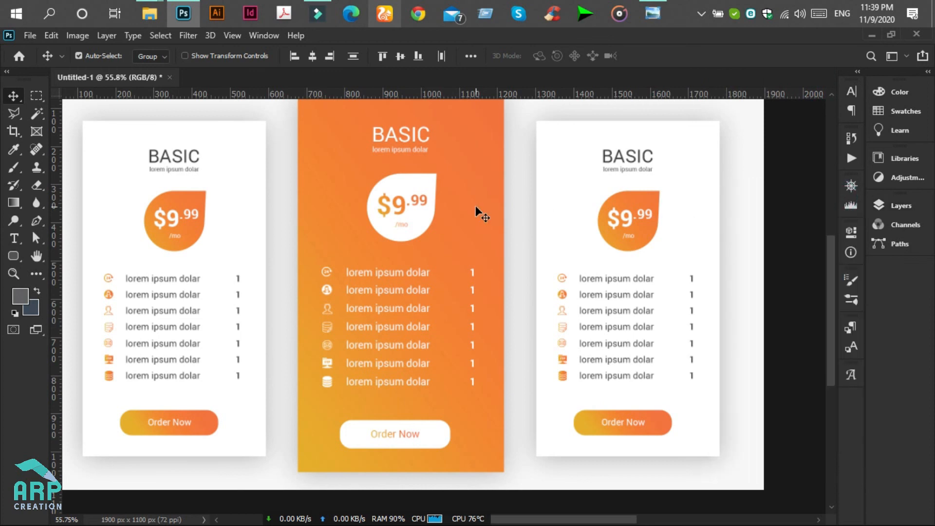
{"action": "scroll", "coordinate": [480, 208], "scroll_direction": "down", "scroll_amount": 2}
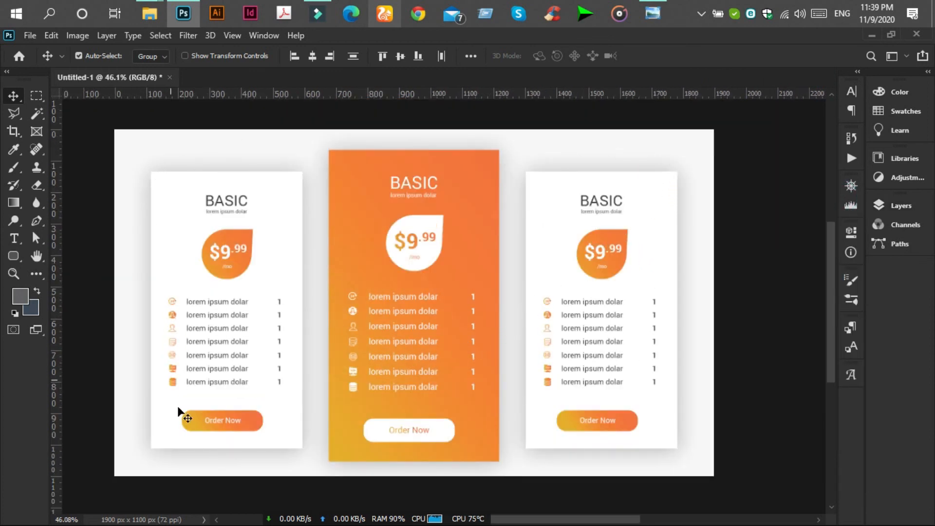
{"action": "left_click", "coordinate": [867, 40]}
{"action": "left_click", "coordinate": [865, 38]}
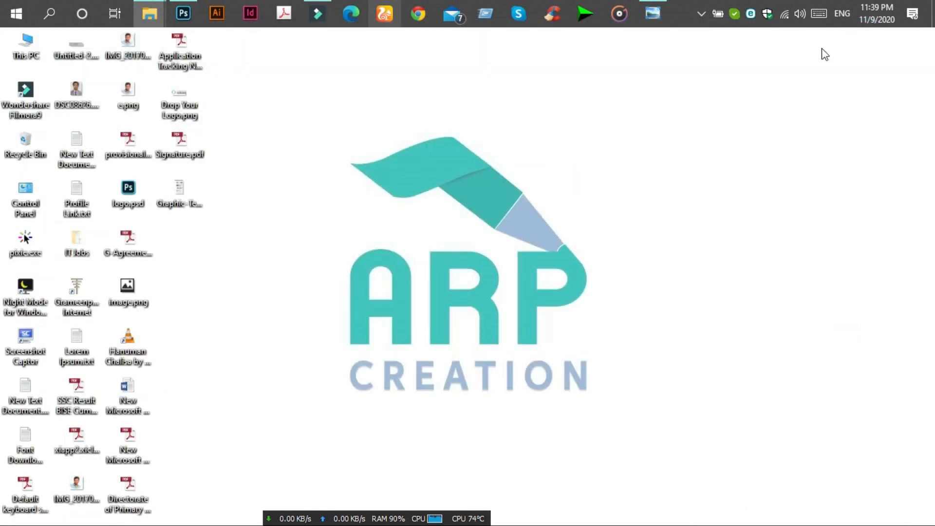